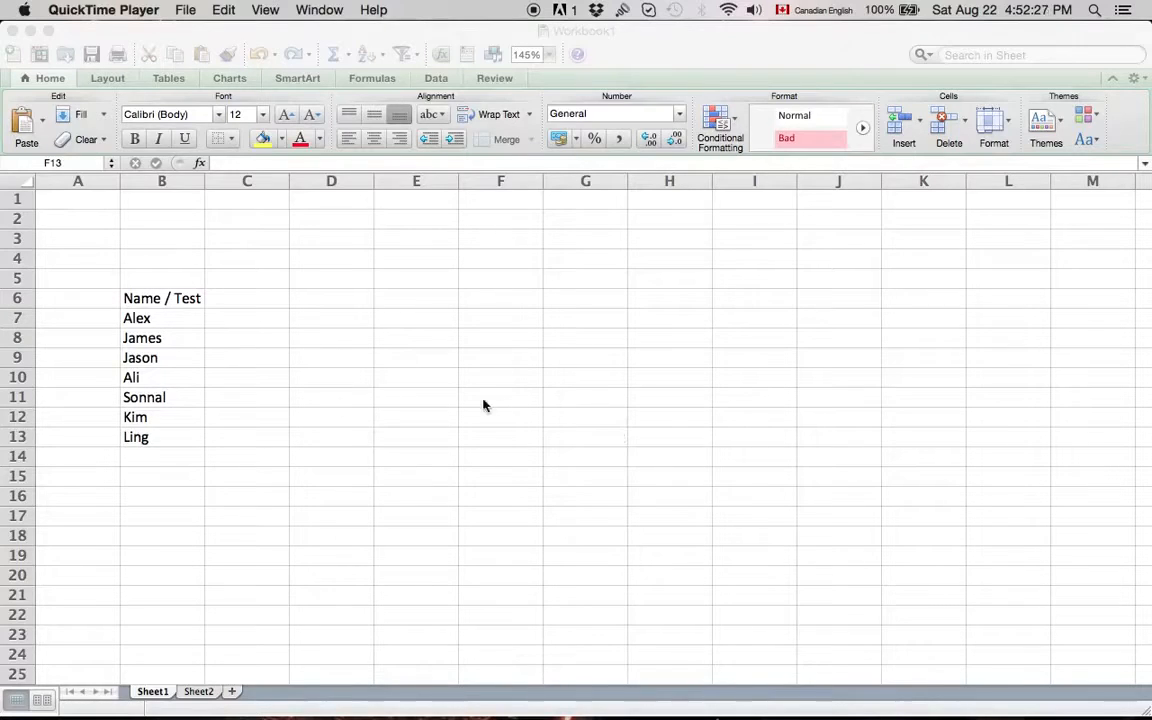
click(345, 321)
click(350, 318)
click(445, 356)
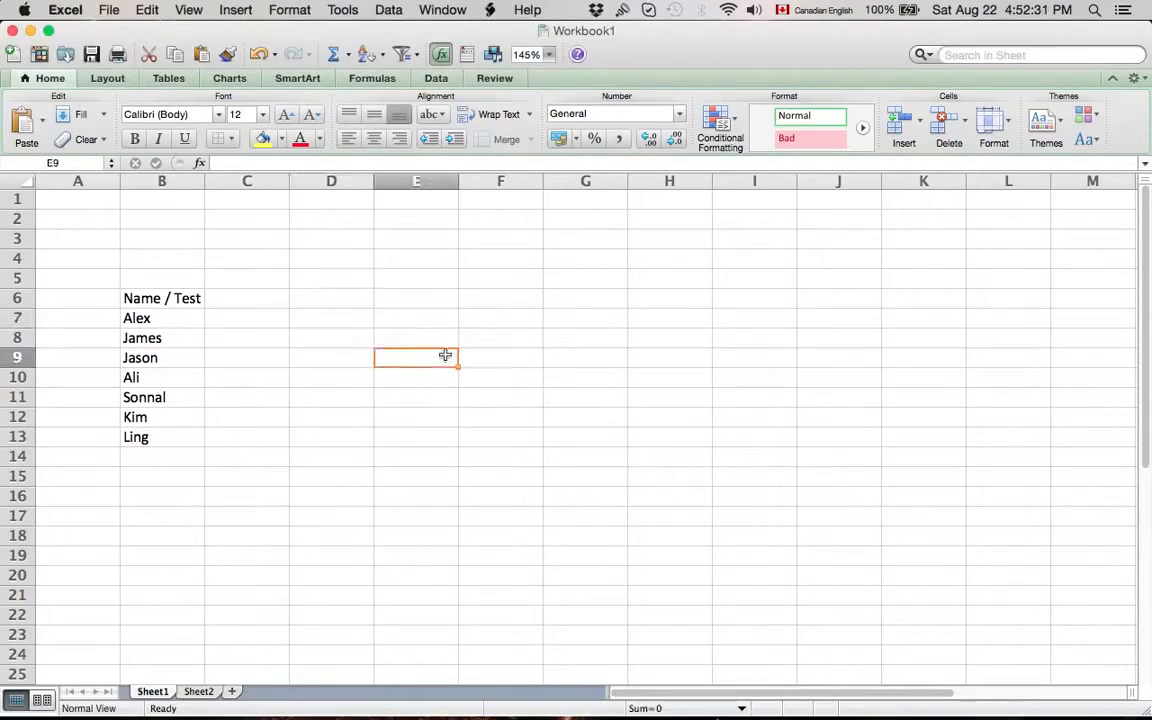
click(507, 334)
click(470, 315)
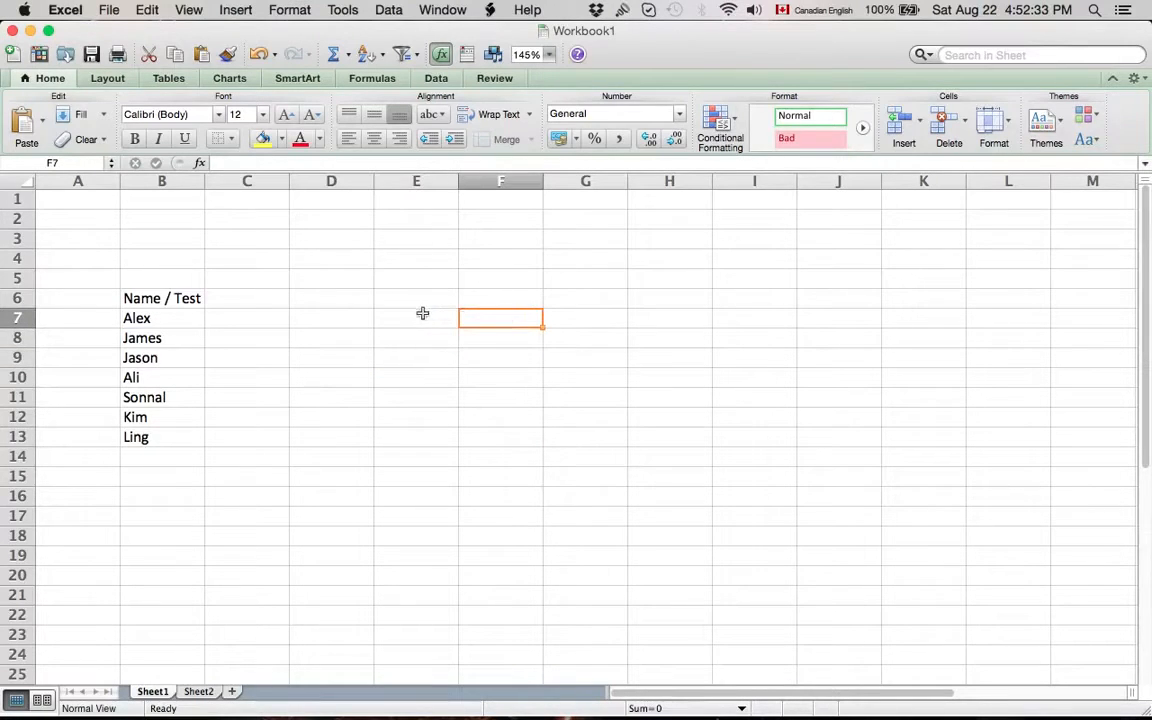
click(419, 316)
click(410, 364)
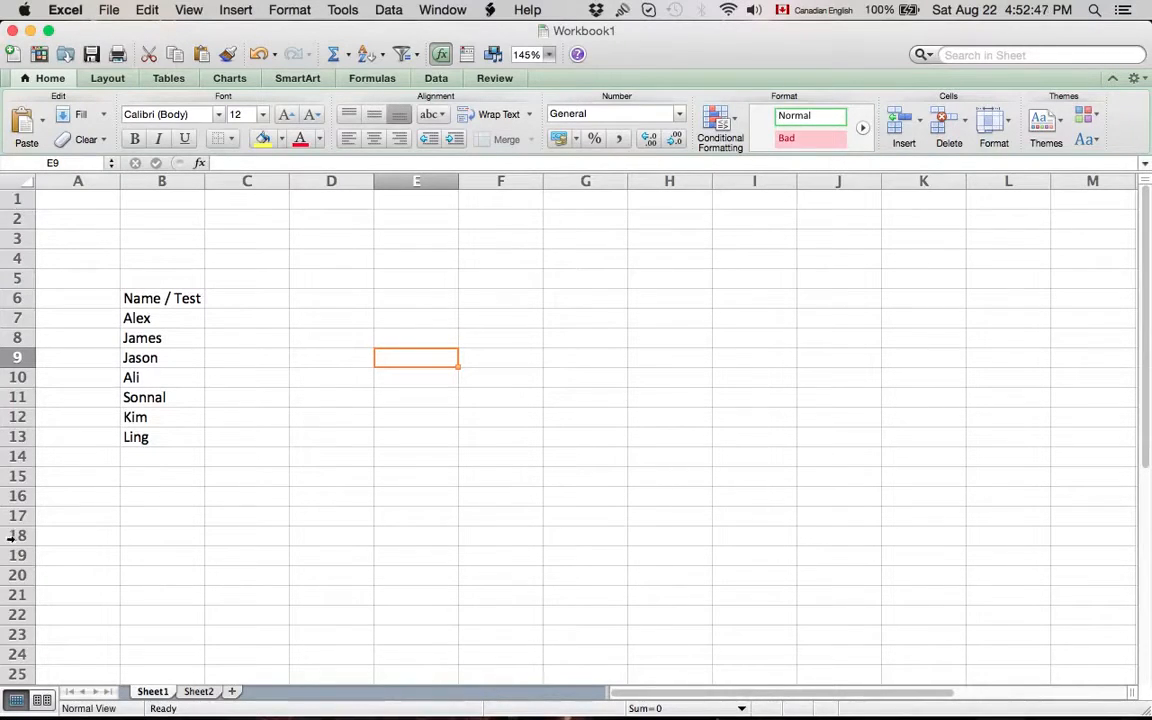
click(336, 321)
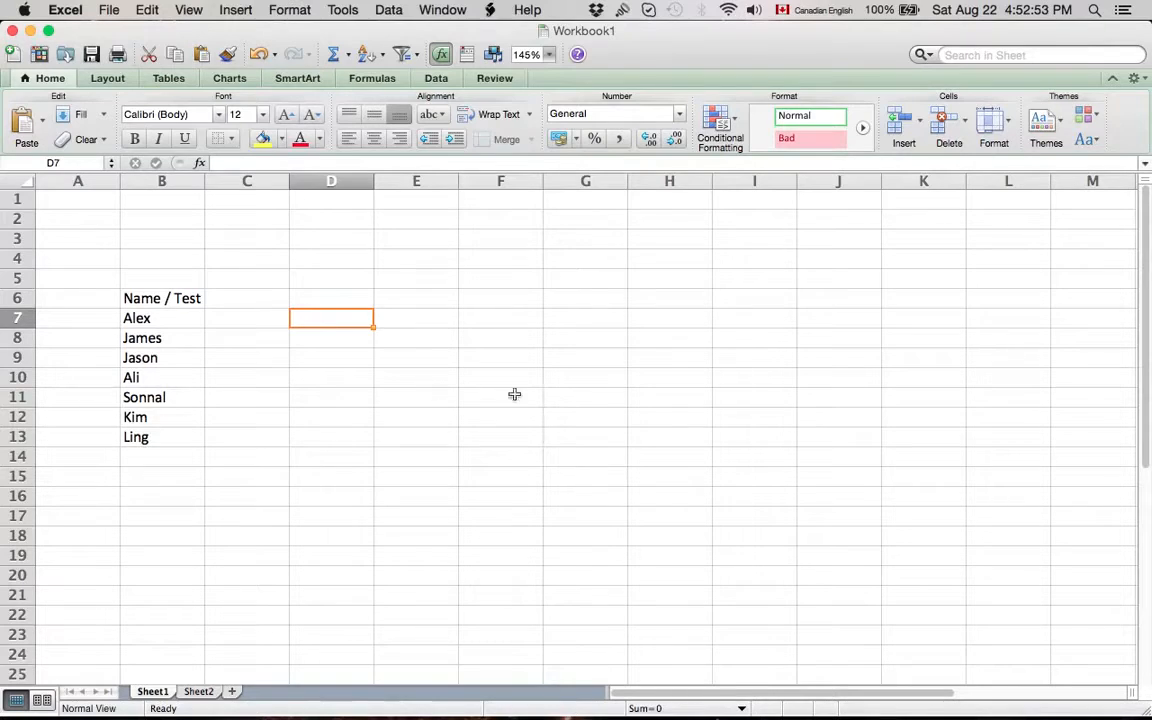
click(609, 421)
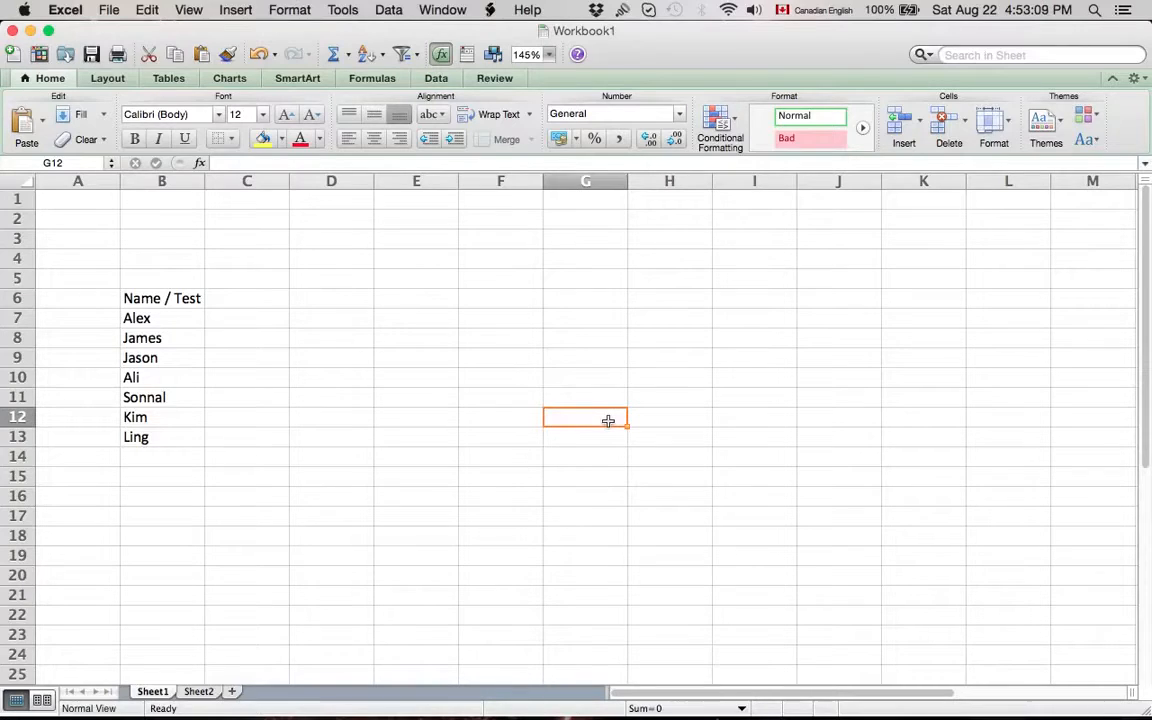
click(14, 198)
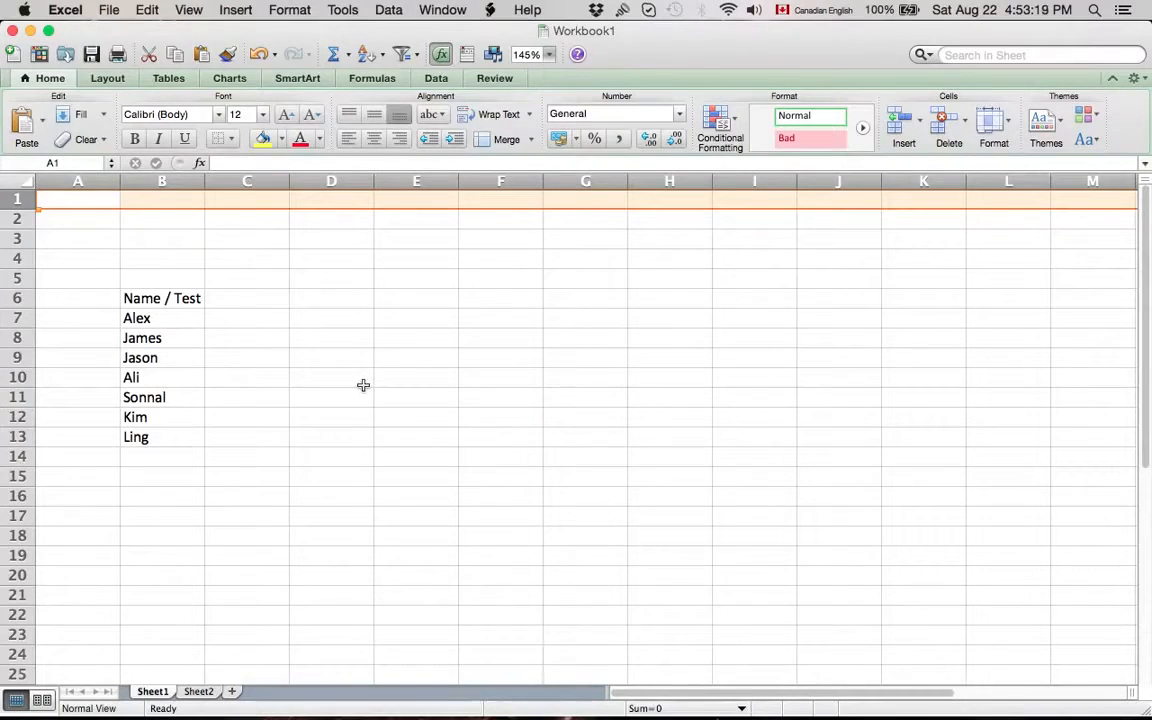
click(262, 322)
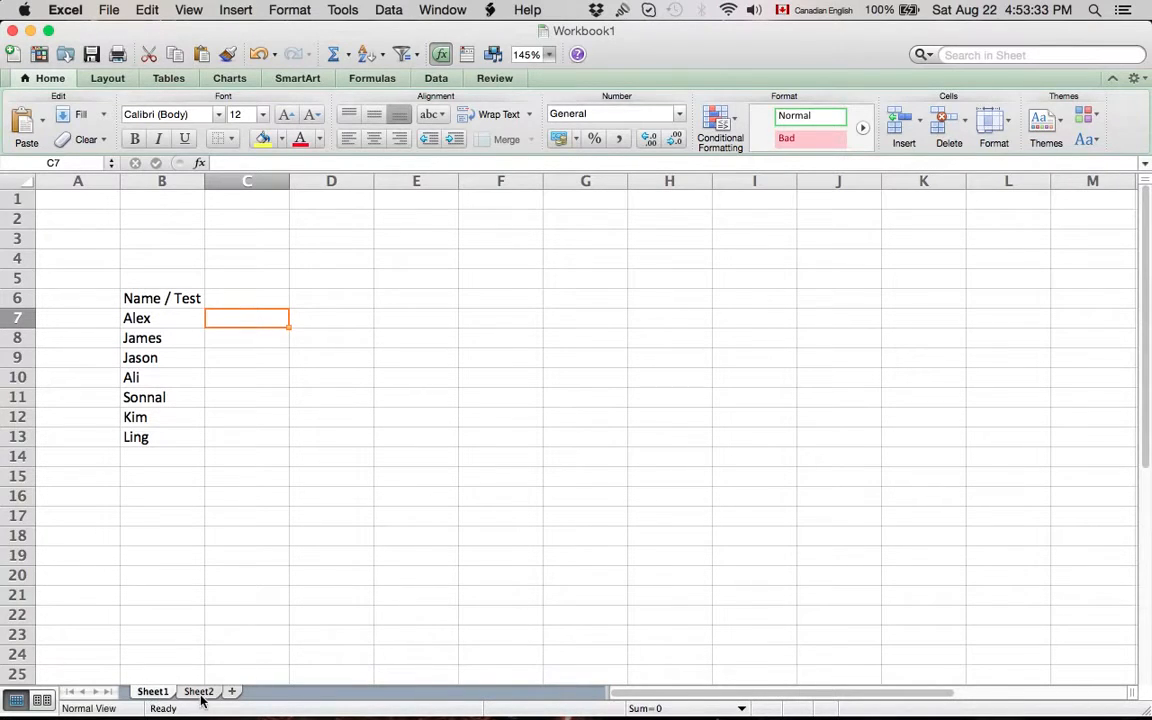
Add six new worksheets to the workbook, Sheet3 through Sheet8.
click(231, 691)
click(278, 691)
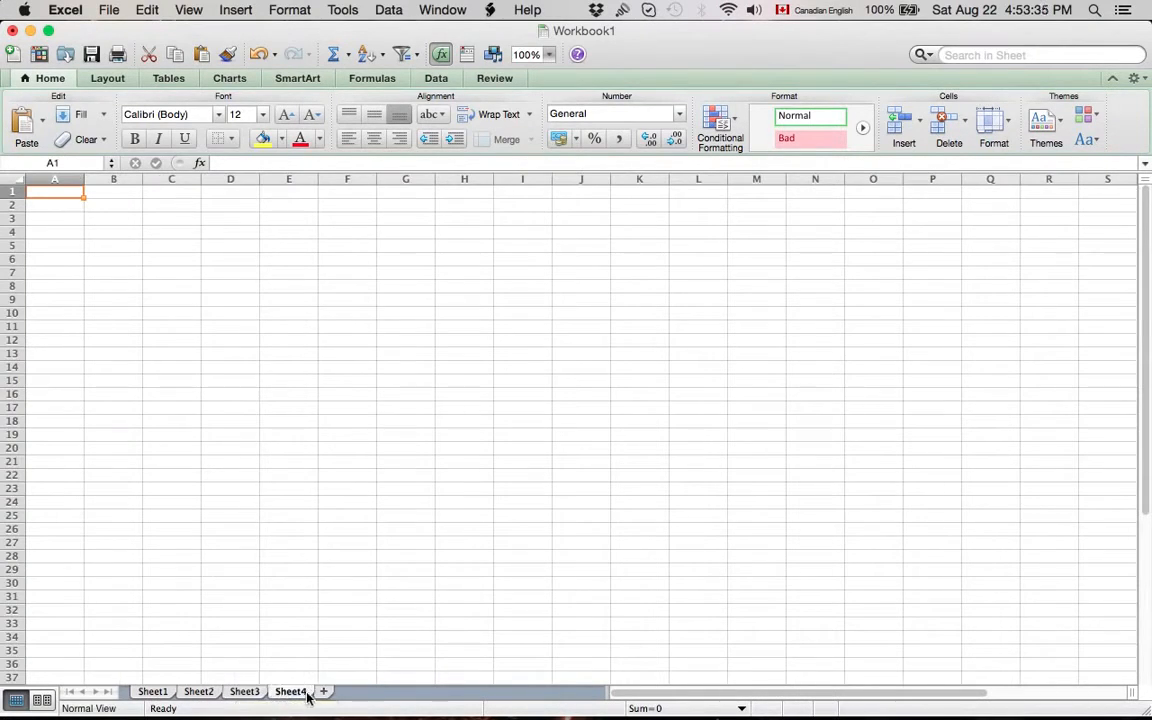
click(324, 691)
click(369, 691)
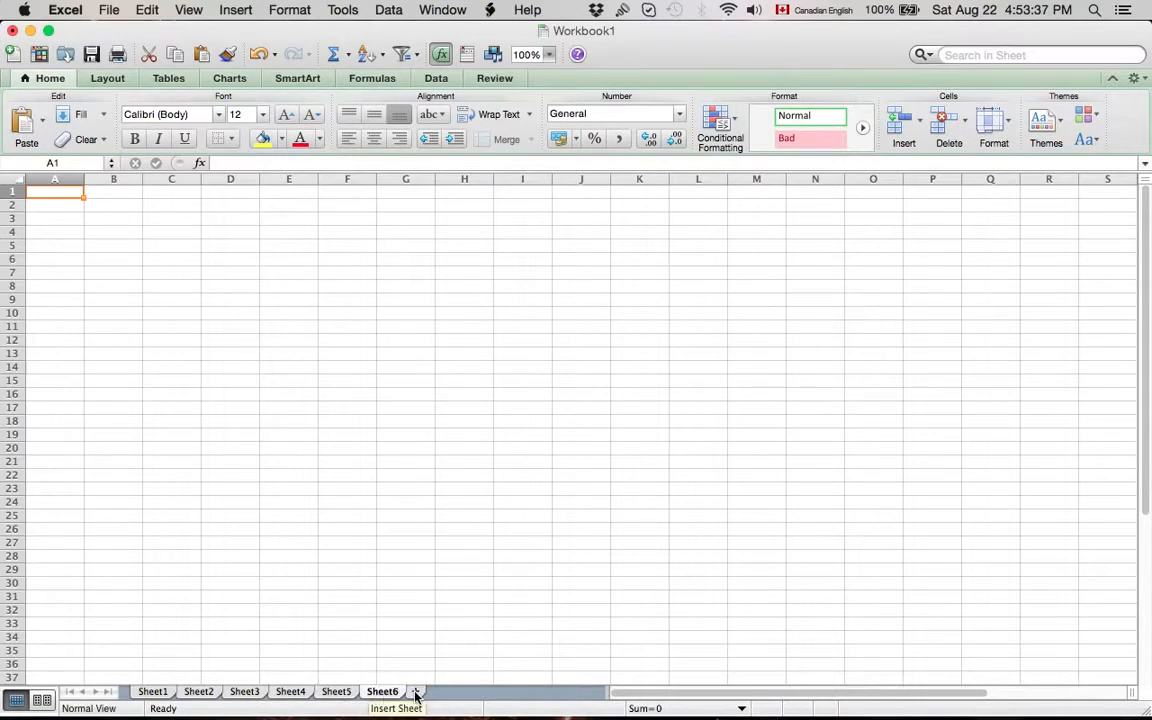
click(414, 691)
click(456, 692)
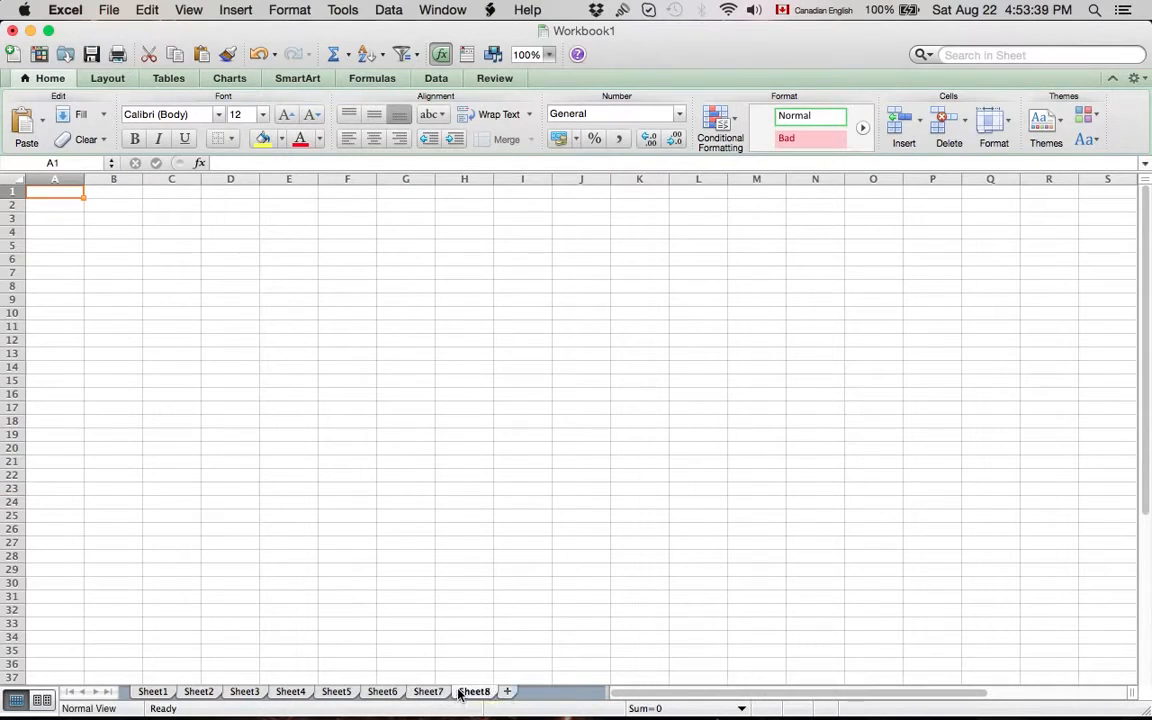
Look through the worksheets from Sheet2 to Sheet5 and return to Sheet1.
click(203, 693)
click(246, 693)
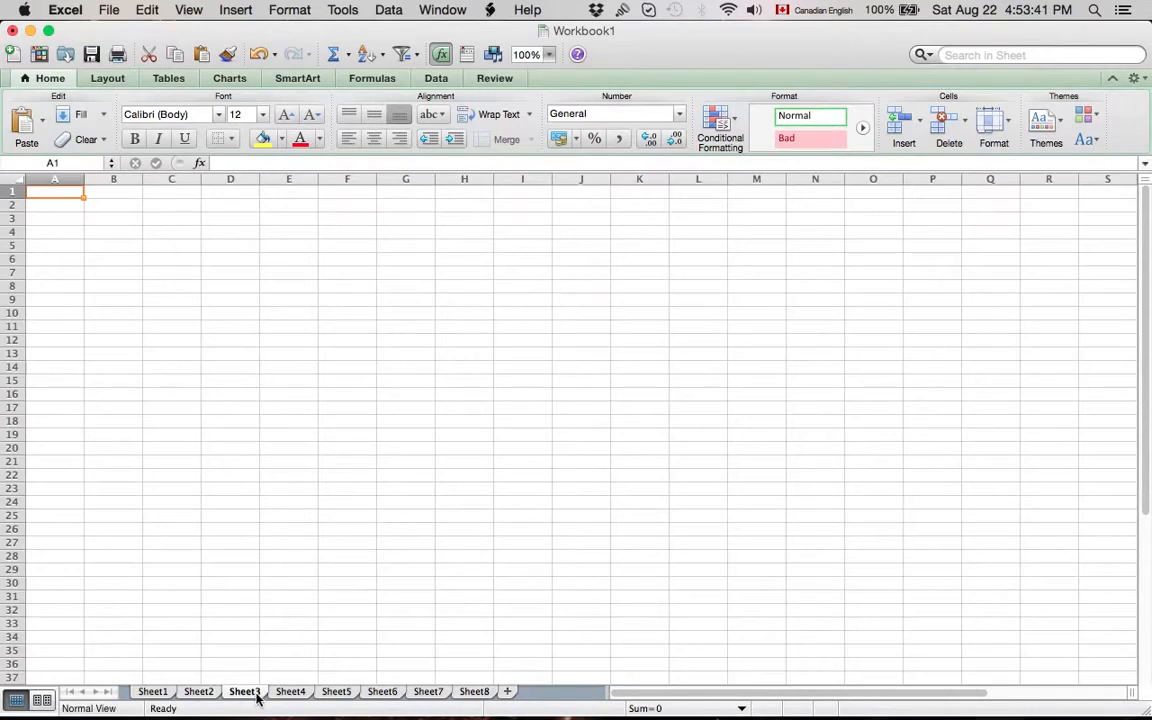
click(291, 693)
click(348, 694)
drag(275, 298, 524, 437)
click(443, 487)
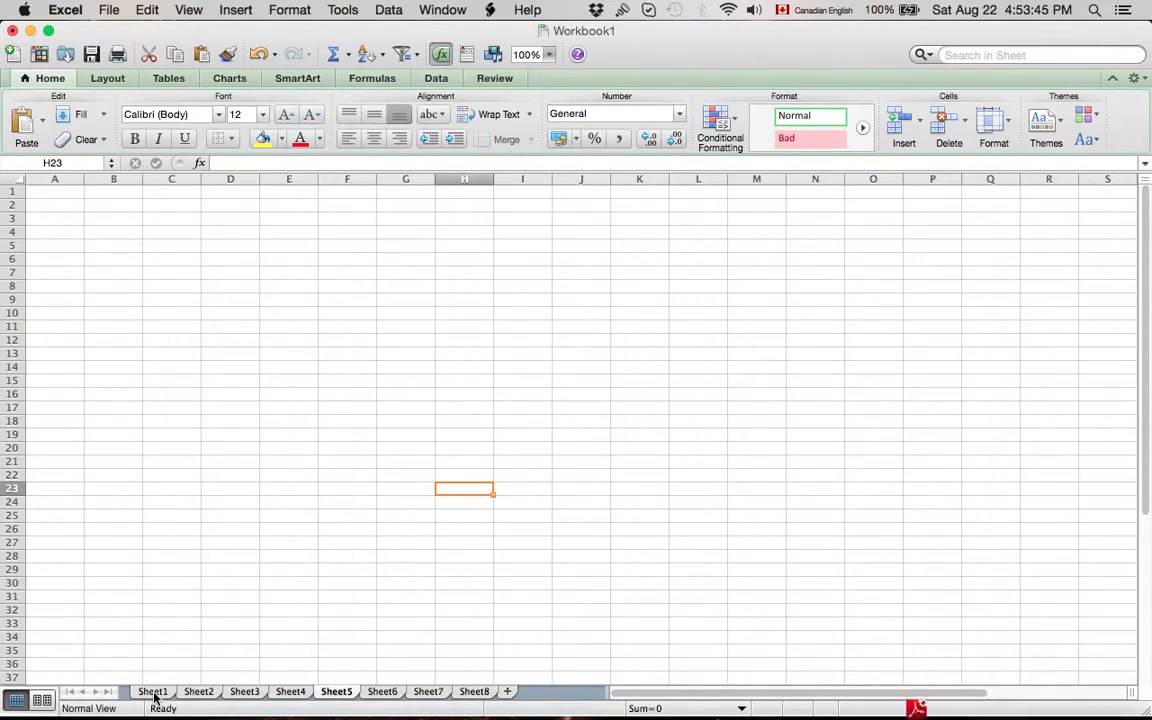
click(153, 692)
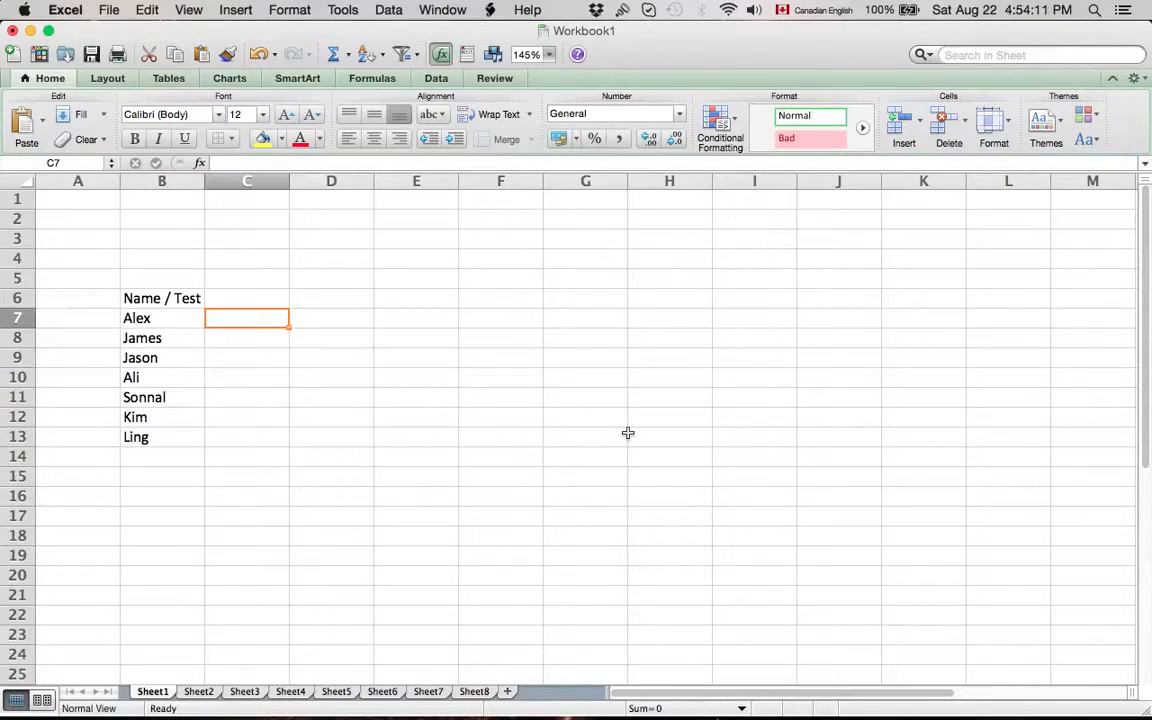
Add one more student's first name at the end of the name list, in cell B14.
double_click(154, 460)
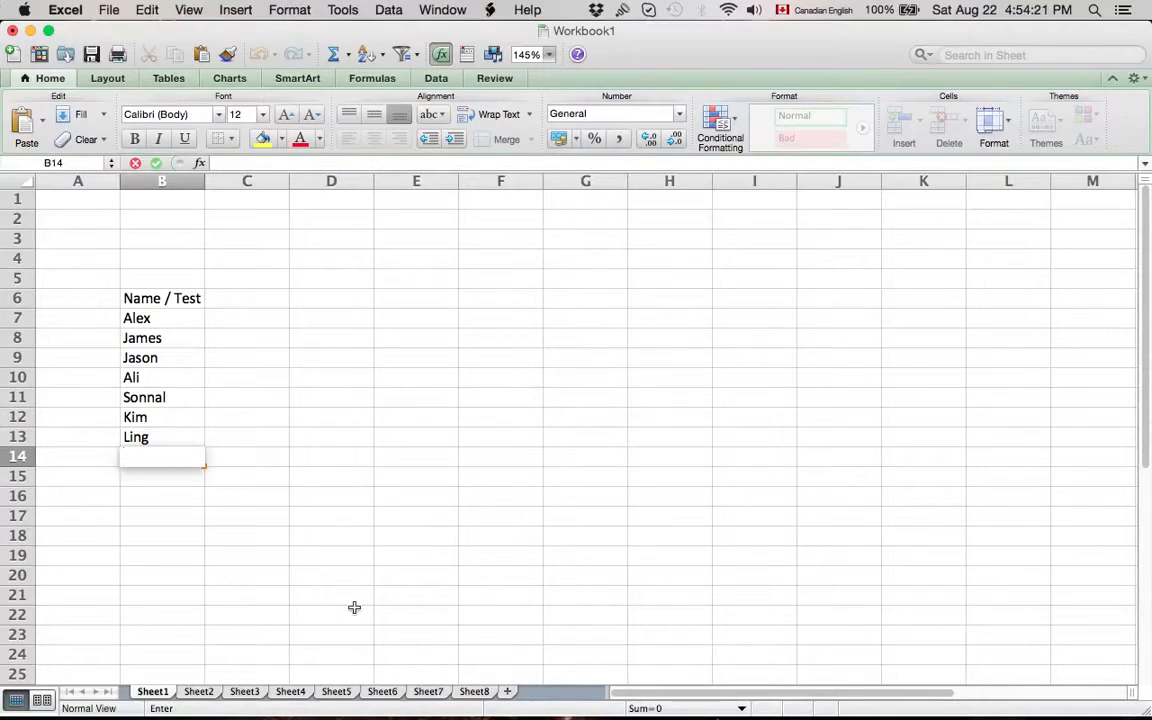
text(Sean)
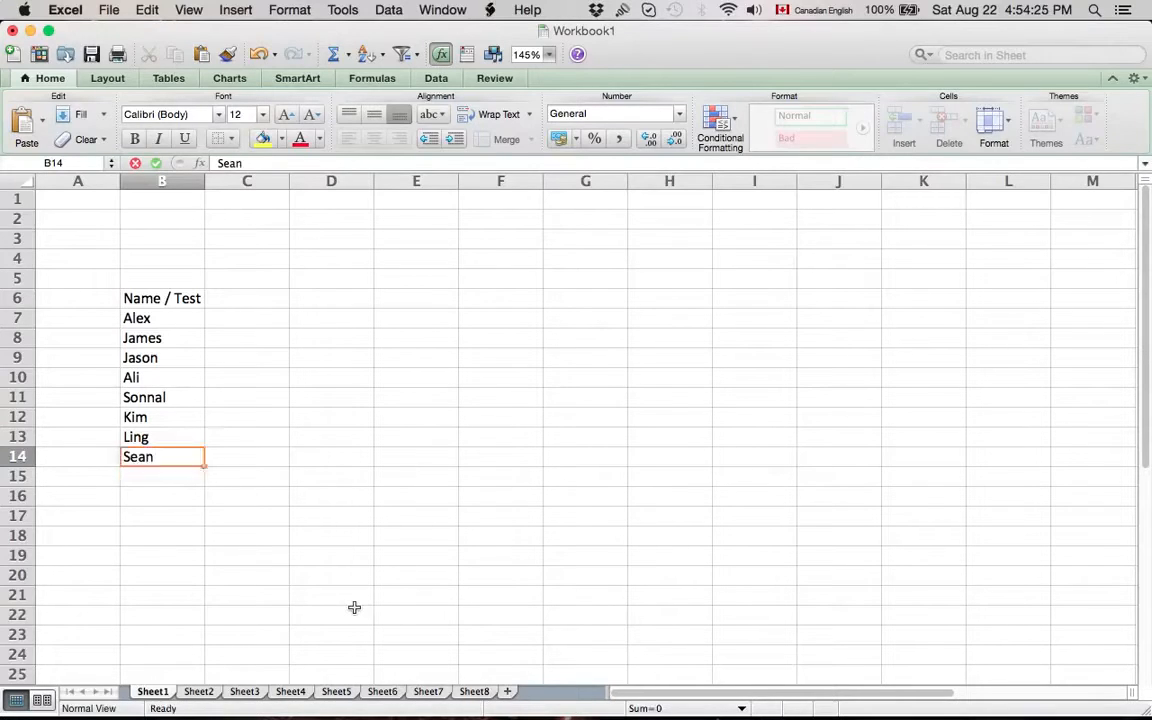
key(Return)
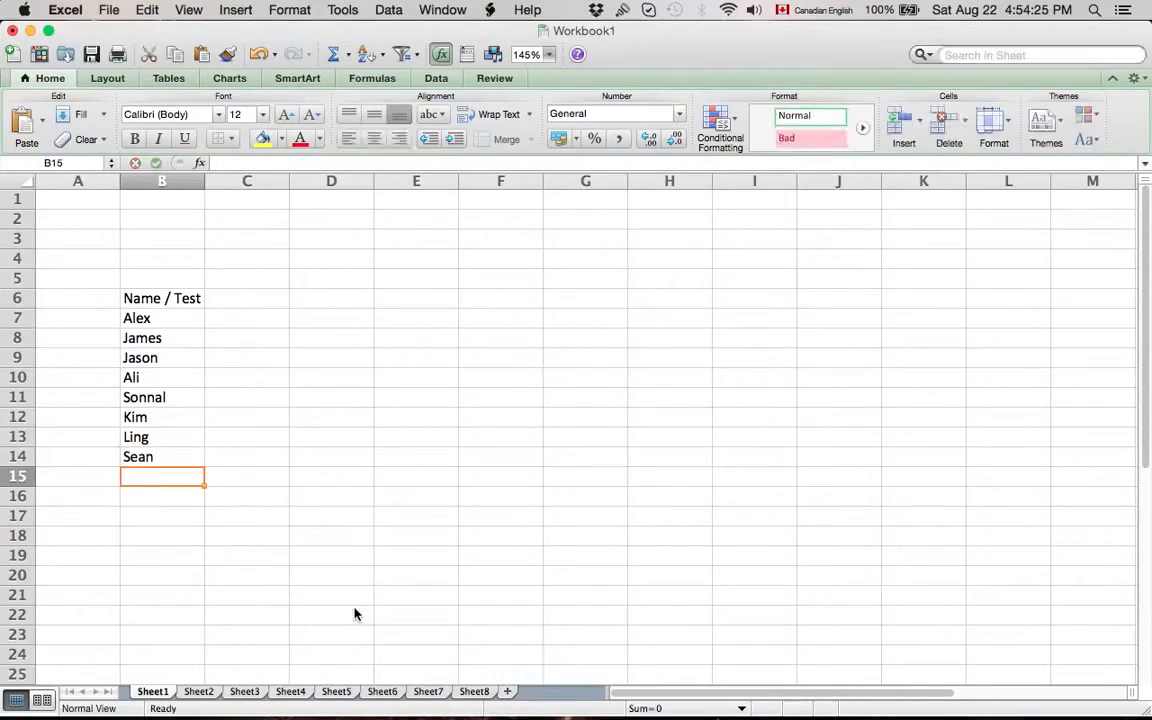
Enter the column headers Test 1 in cell C6 and Test 2 in cell D6.
click(258, 296)
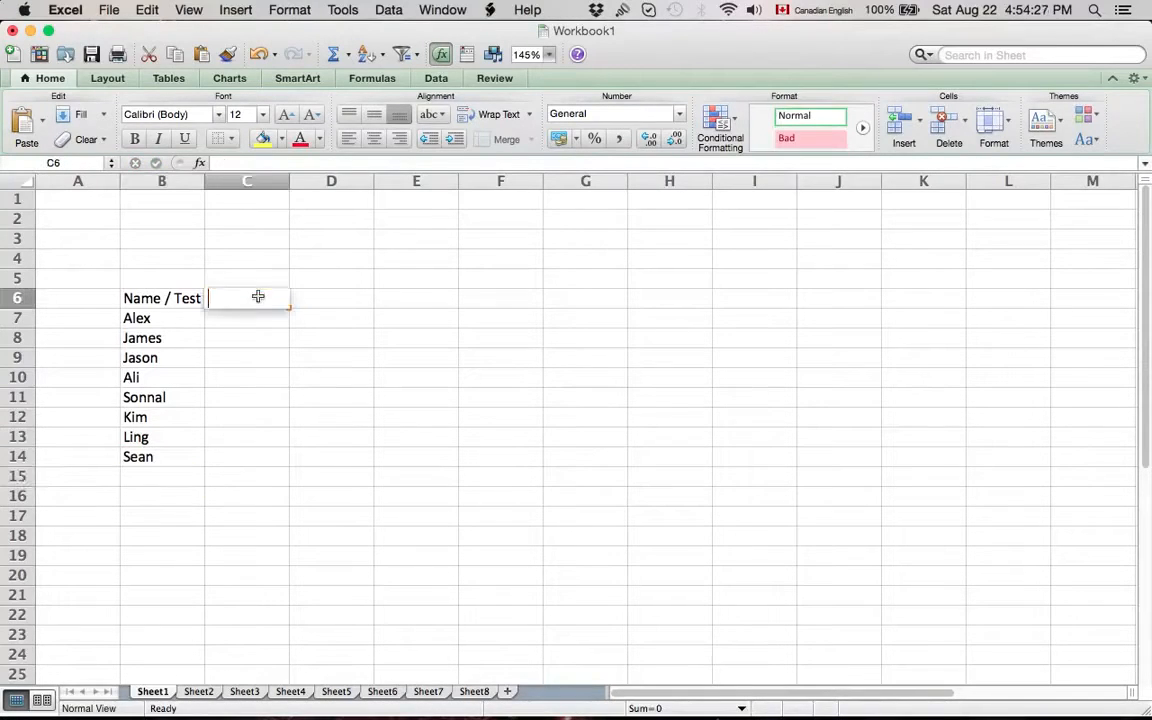
text(Test 1)
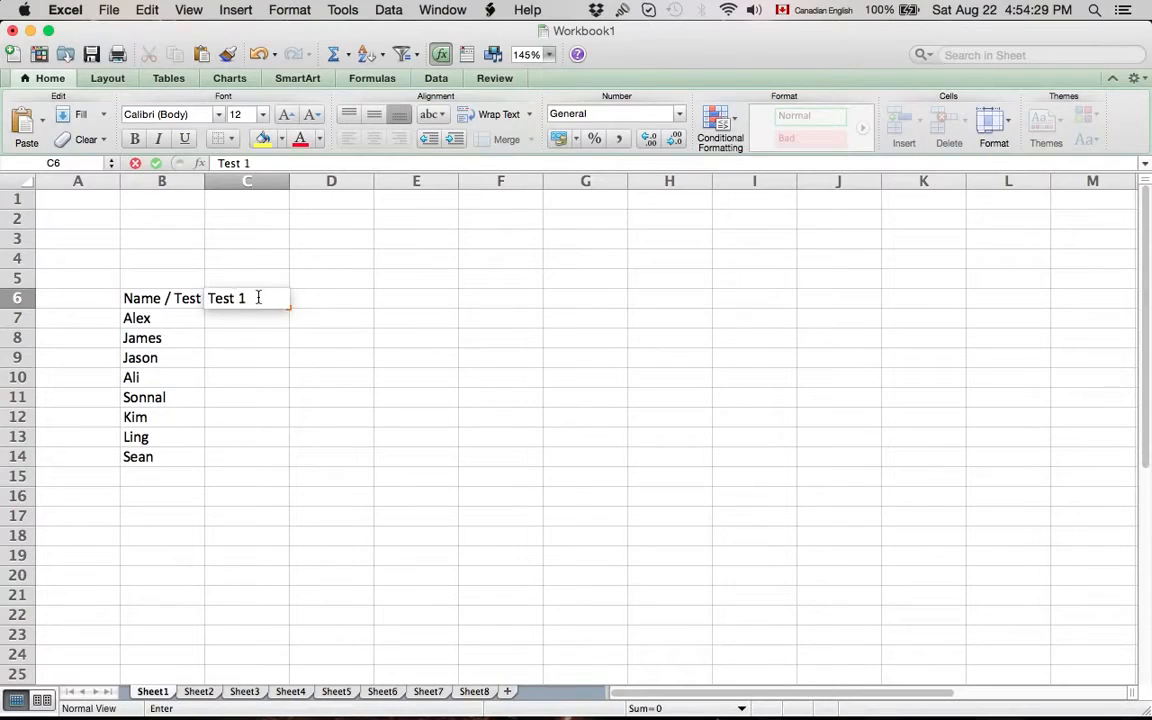
click(334, 305)
text(Tes)
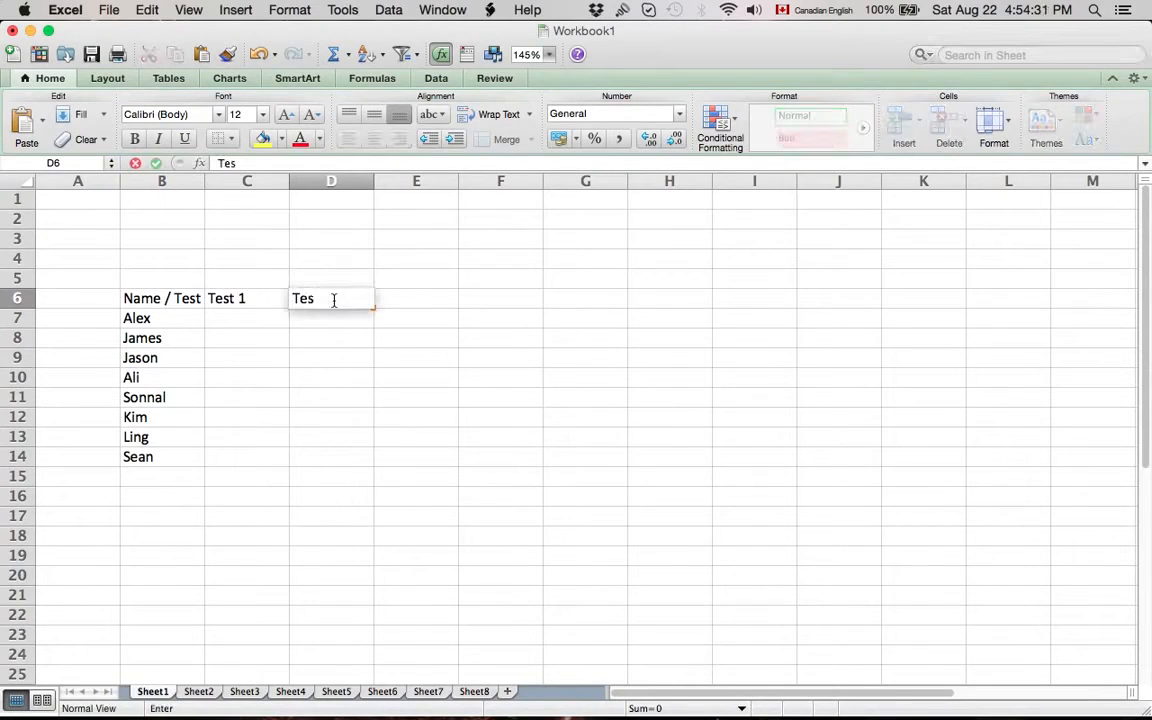
text(t 2)
click(386, 375)
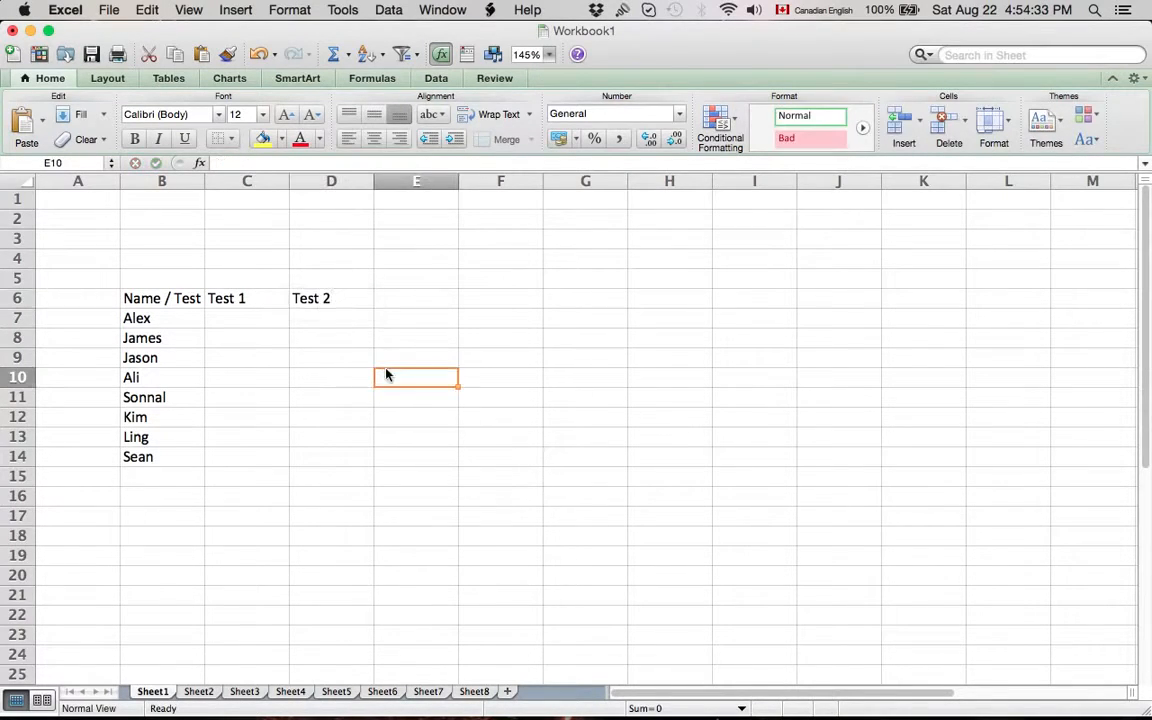
Autofill the Test 2 header across row 6 to H6 to create Test 3 through Test 6.
click(350, 302)
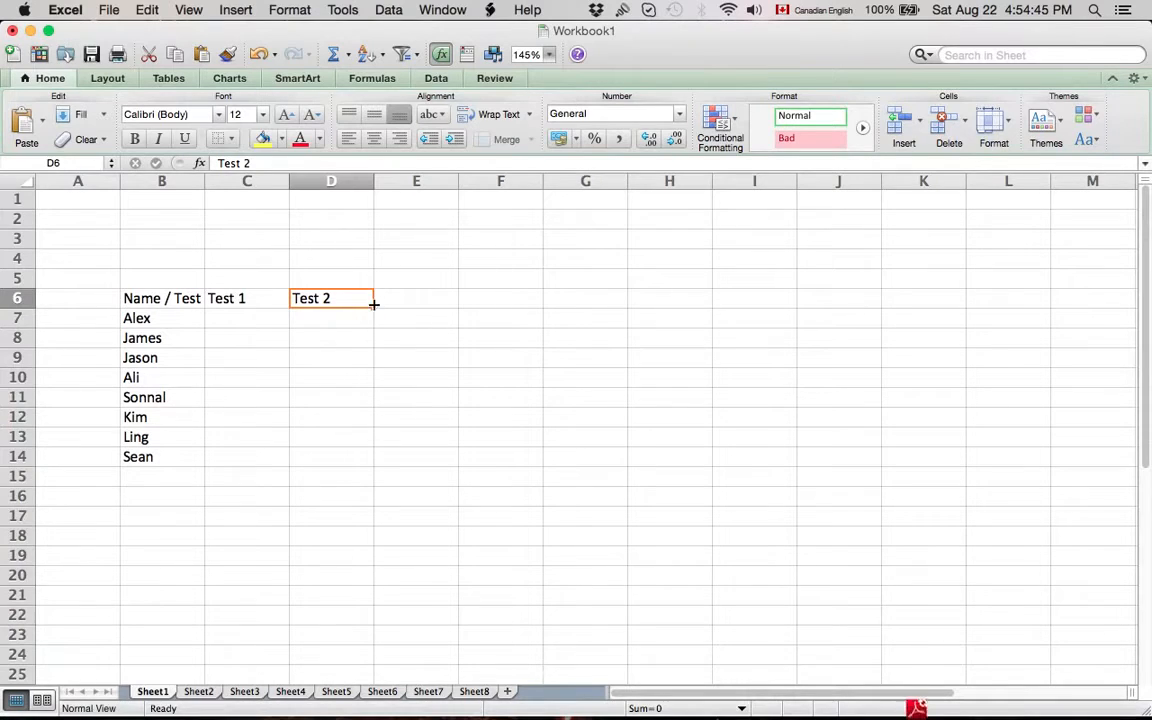
drag(374, 304, 692, 303)
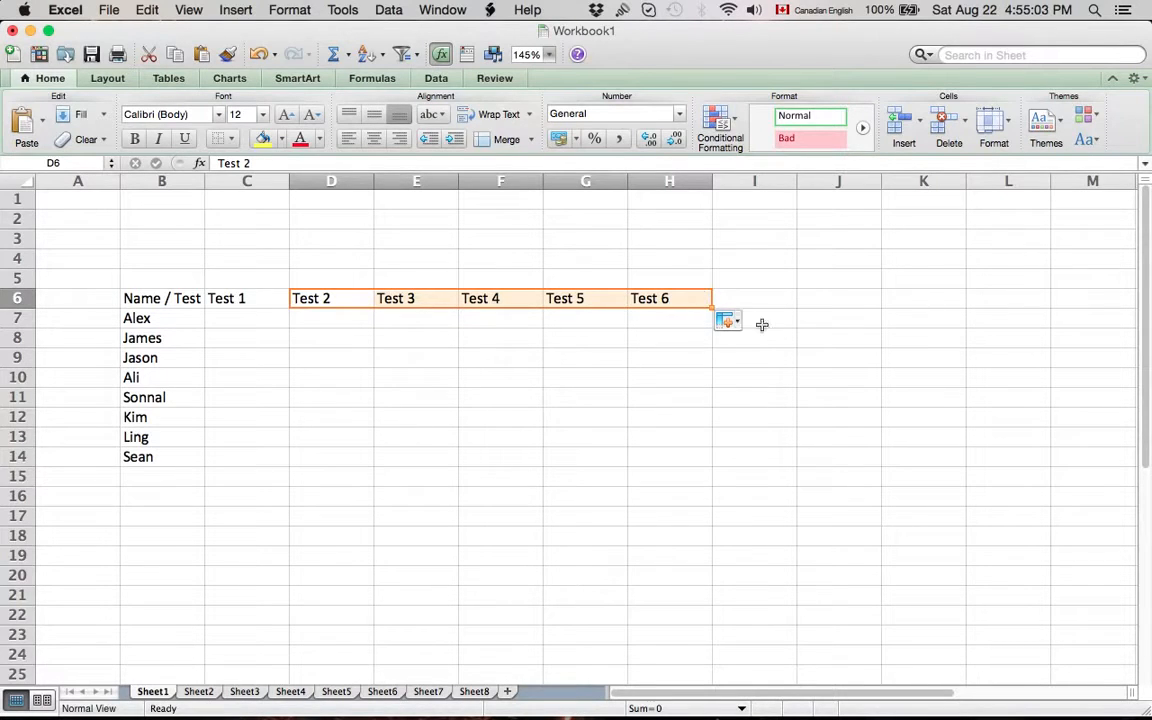
click(672, 404)
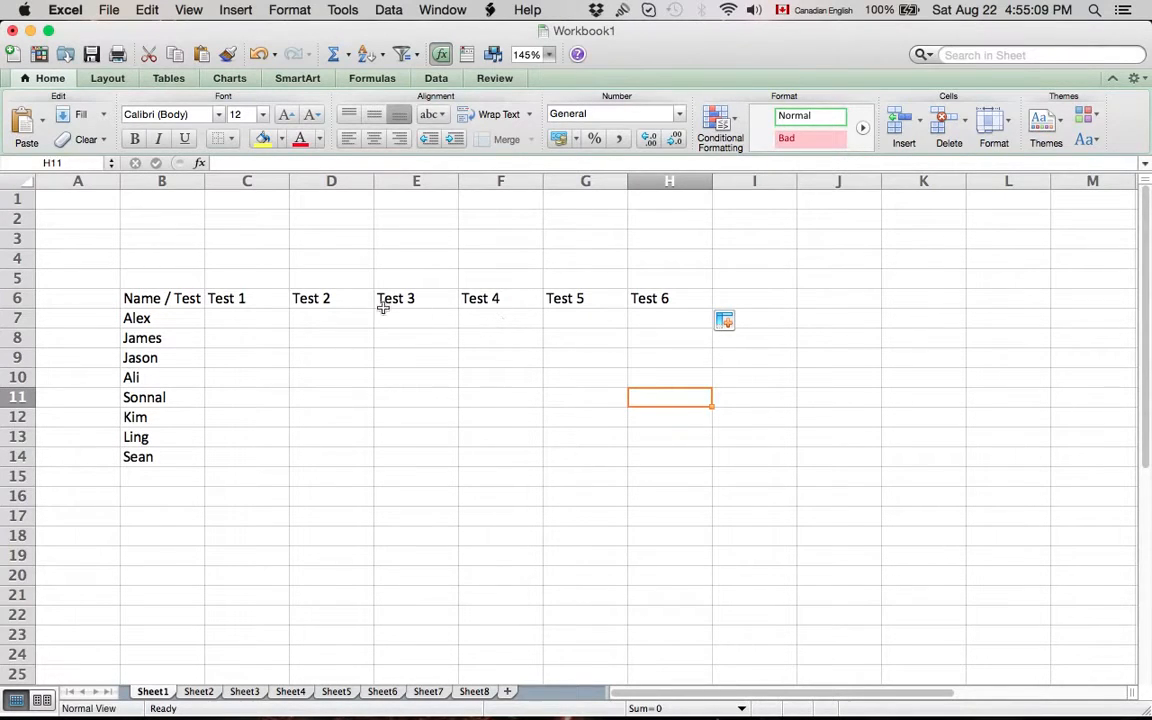
Undo the header autofill, repeat it from D6 across row 6, and undo the extra extension beyond Test 6.
key(super+z)
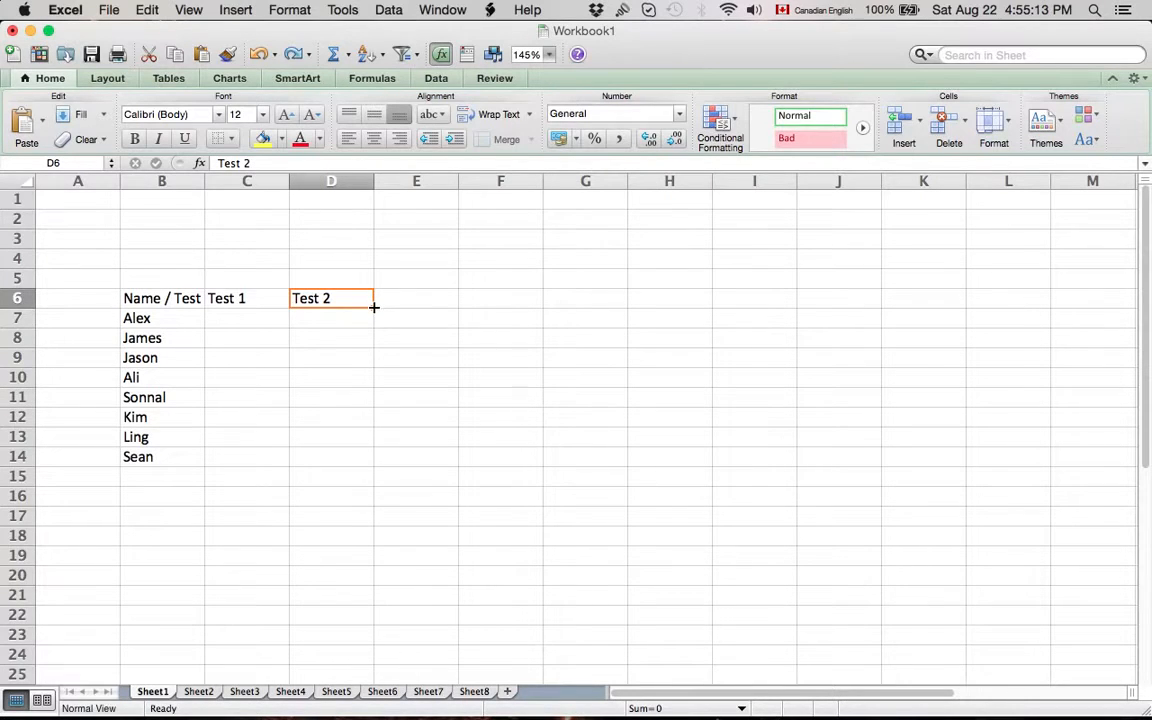
drag(374, 307, 922, 319)
key(super+z)
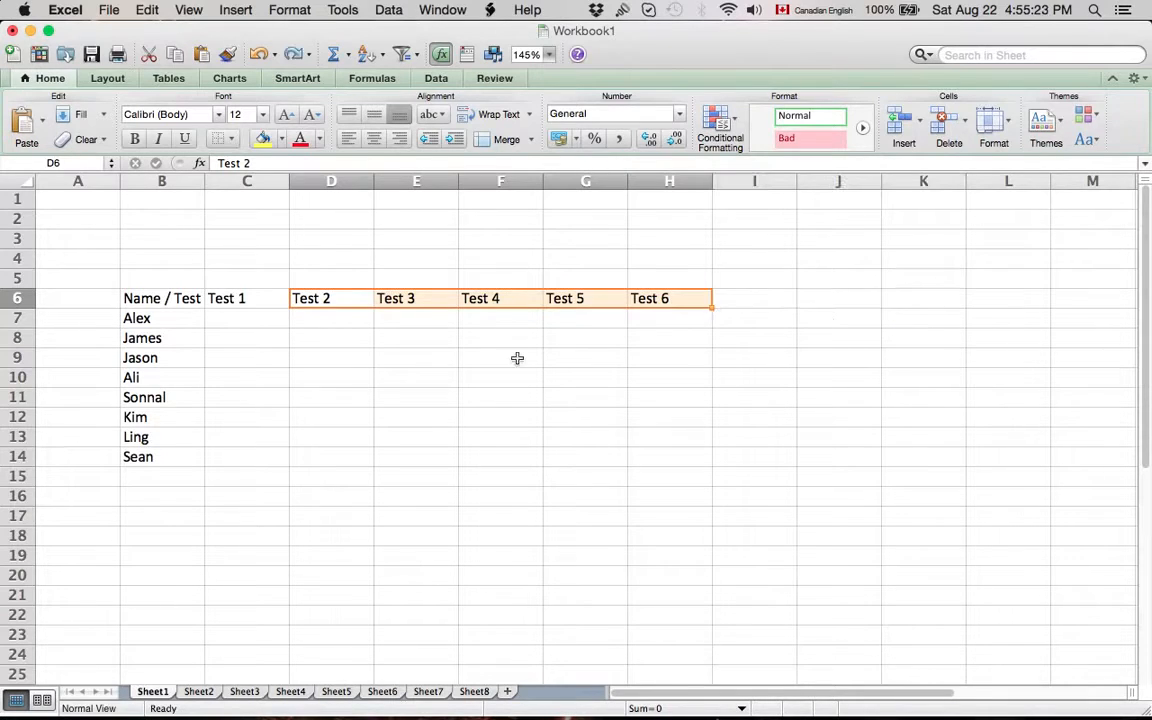
click(510, 357)
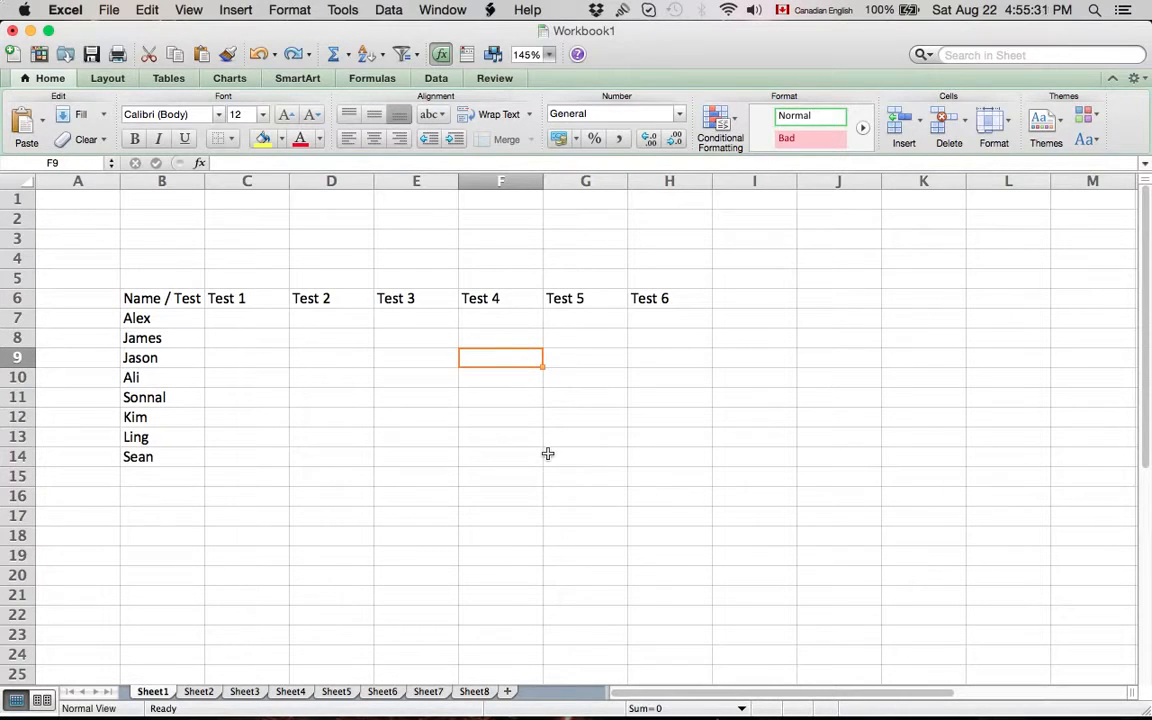
mouse_move(767, 690)
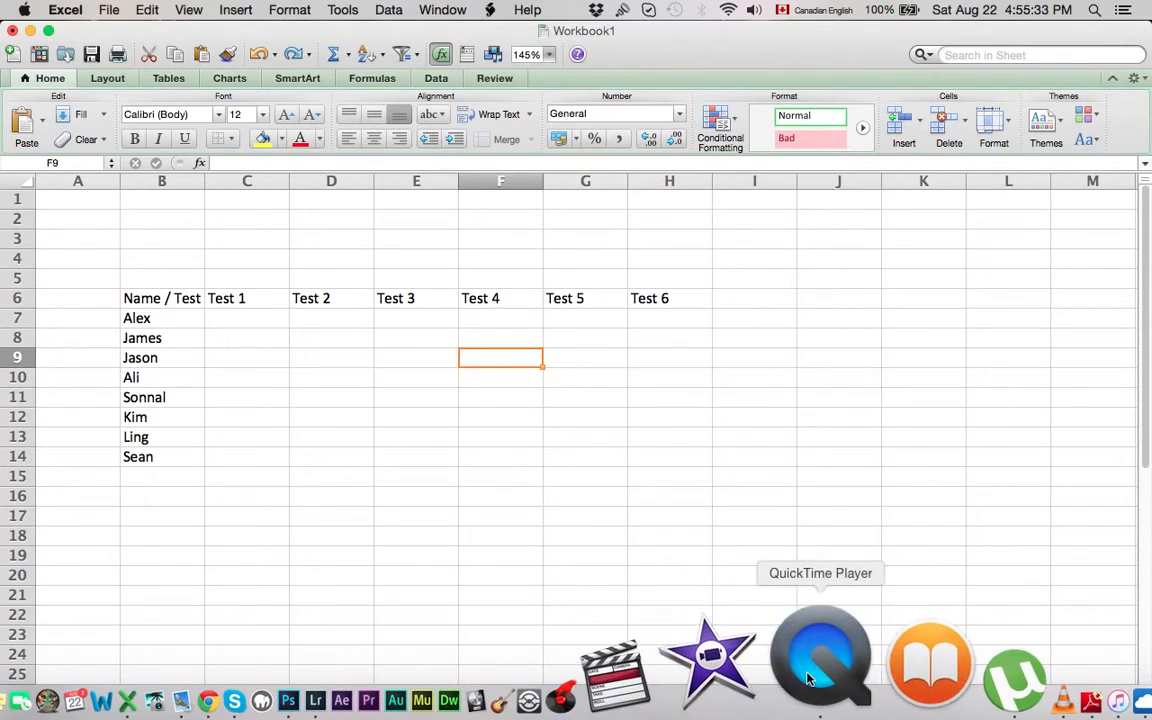
click(815, 665)
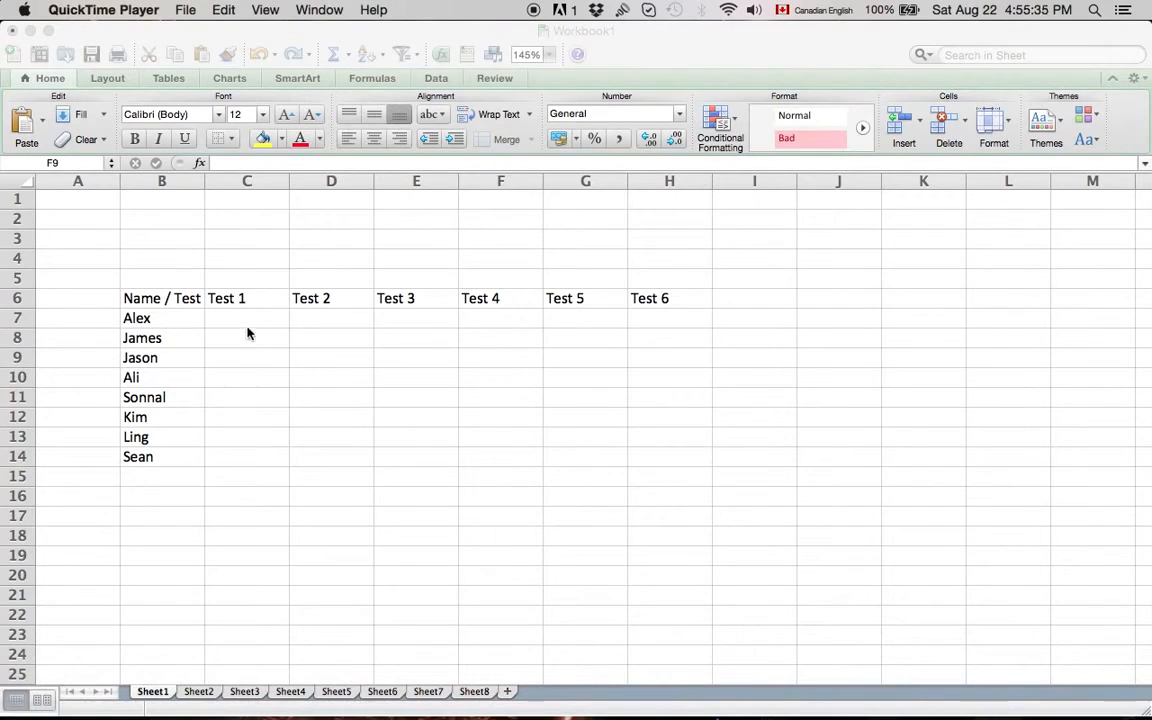
double_click(250, 321)
click(236, 325)
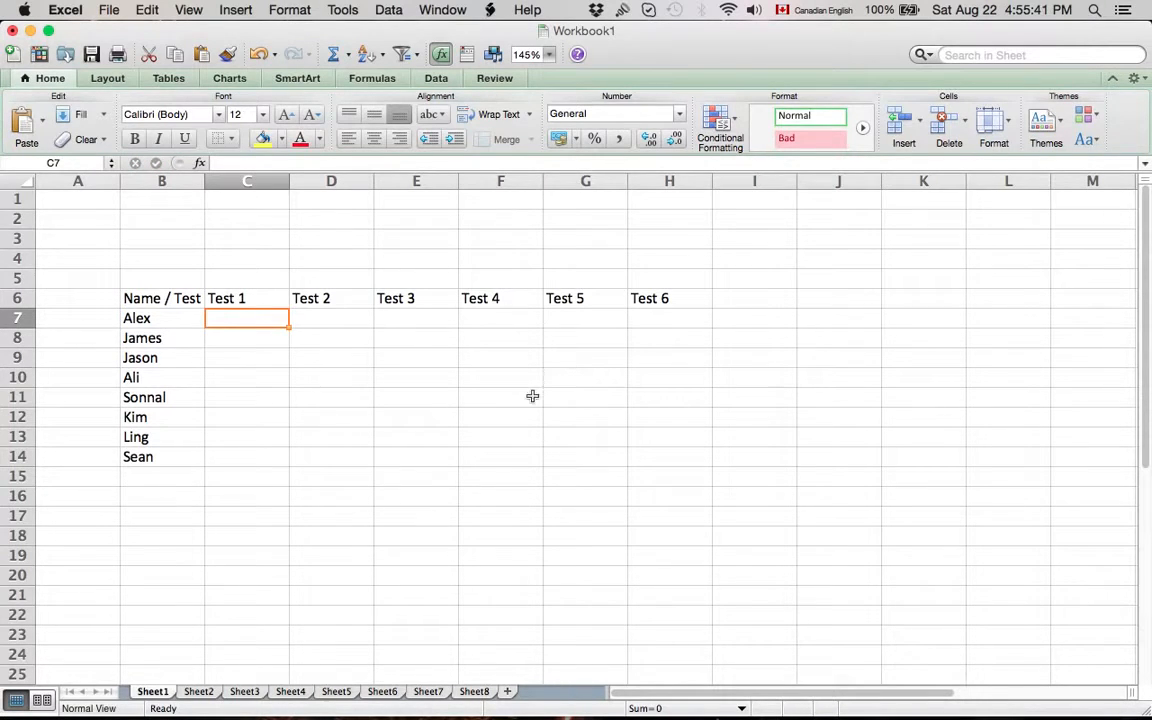
Copy the block of test scores in cells C6 to H12 on Sheet2.
click(199, 692)
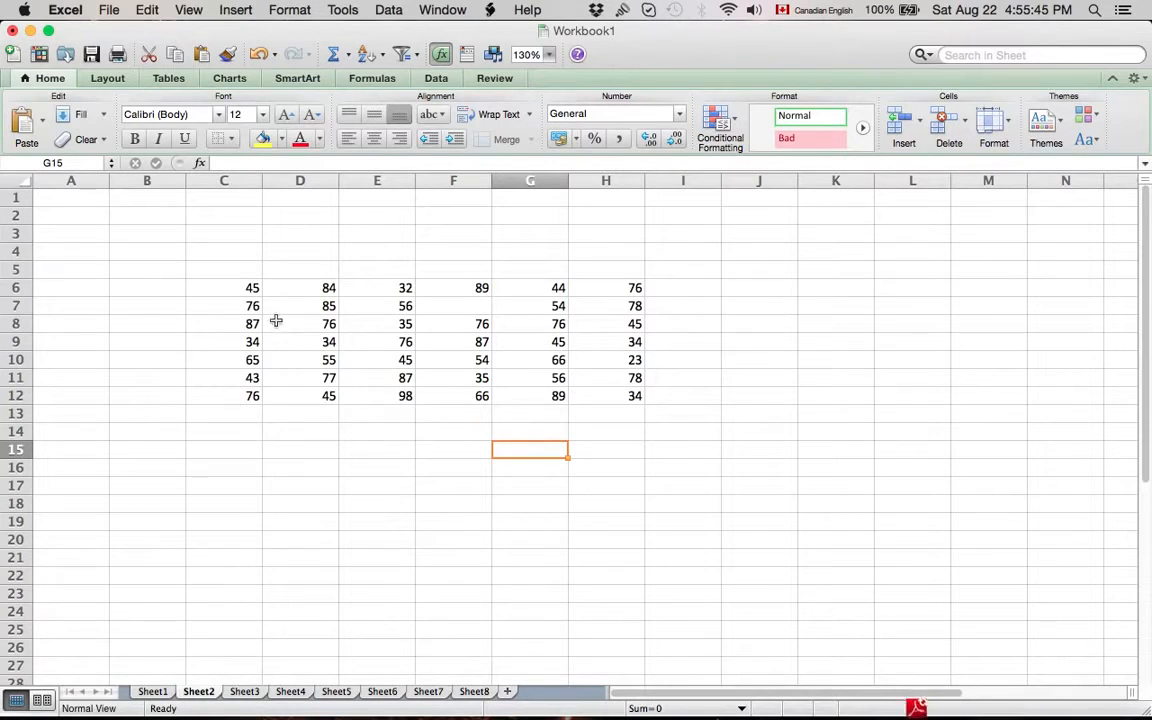
drag(236, 287, 596, 390)
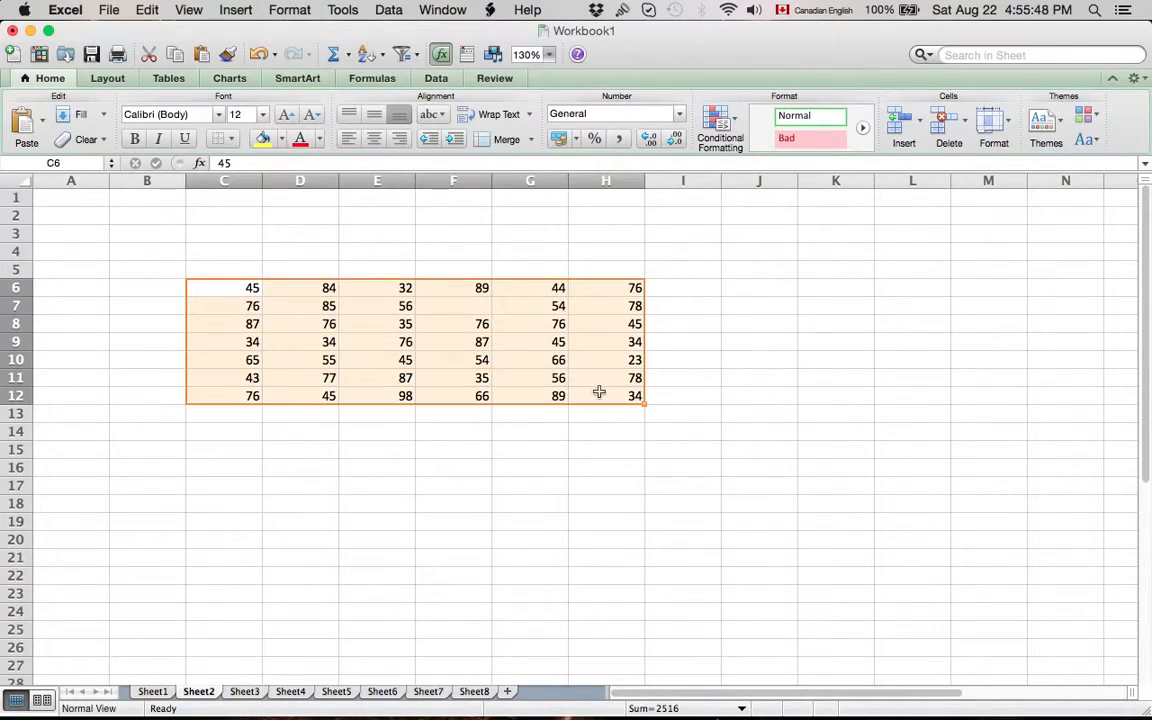
right_click(478, 378)
click(504, 354)
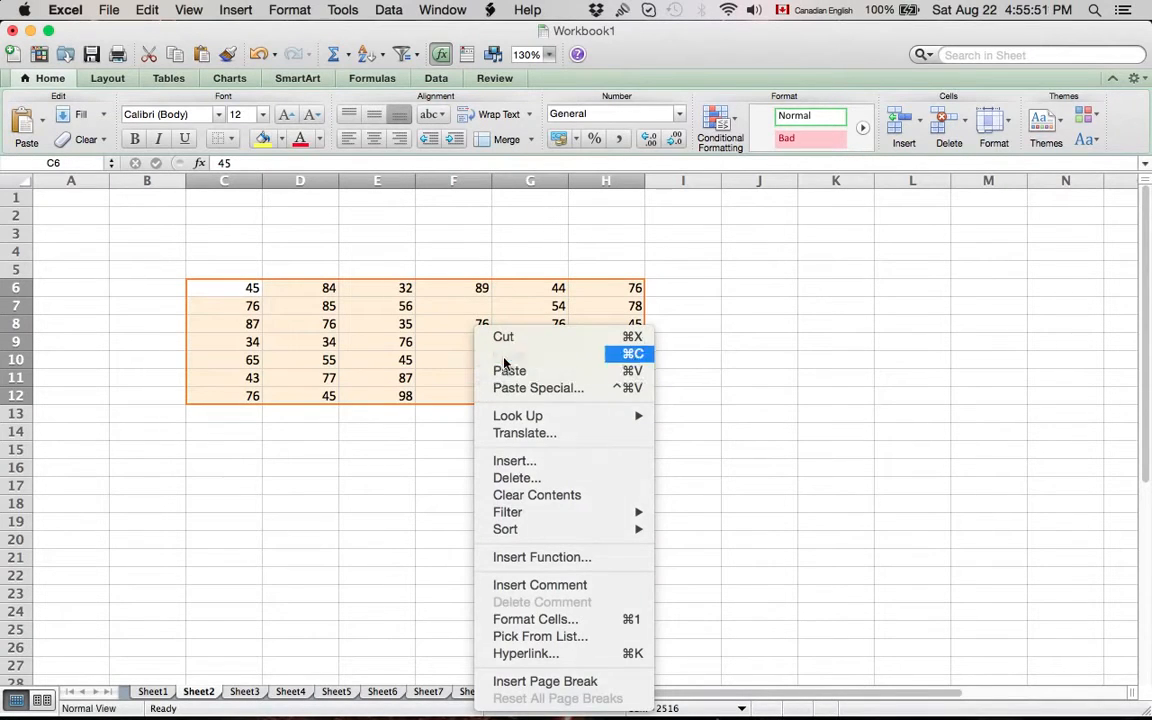
Paste the copied scores into Sheet1 starting at cell C7, under the test headers.
click(151, 691)
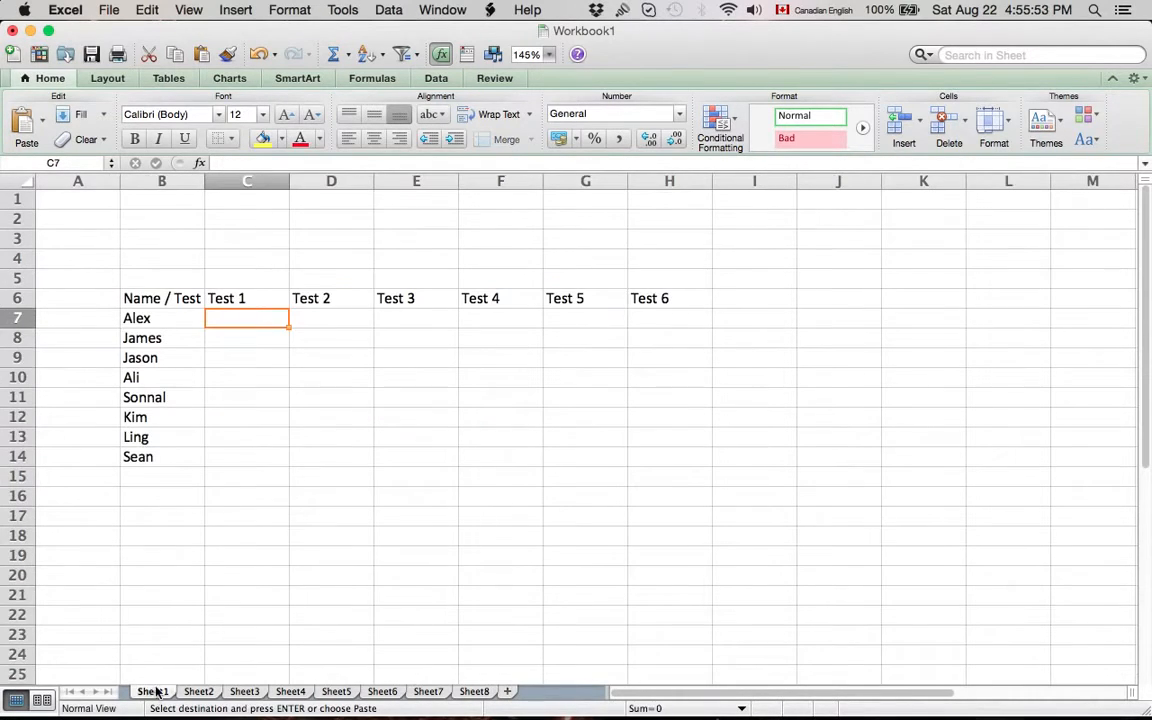
right_click(247, 320)
click(283, 363)
click(327, 477)
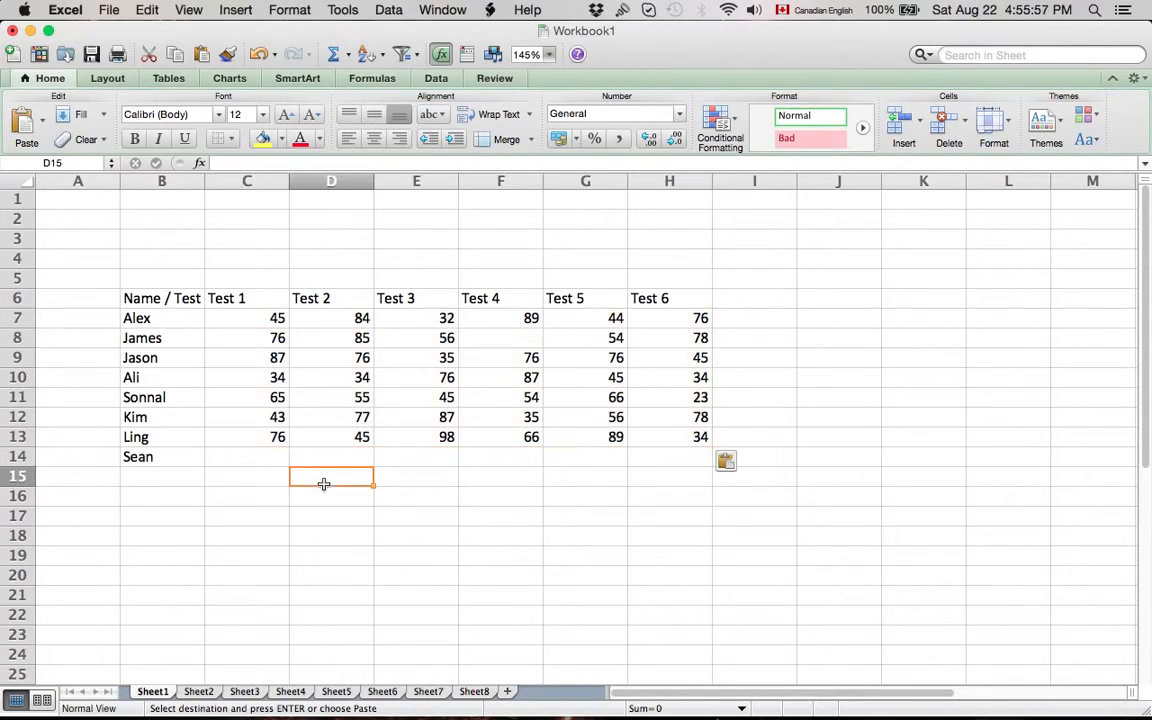
click(243, 458)
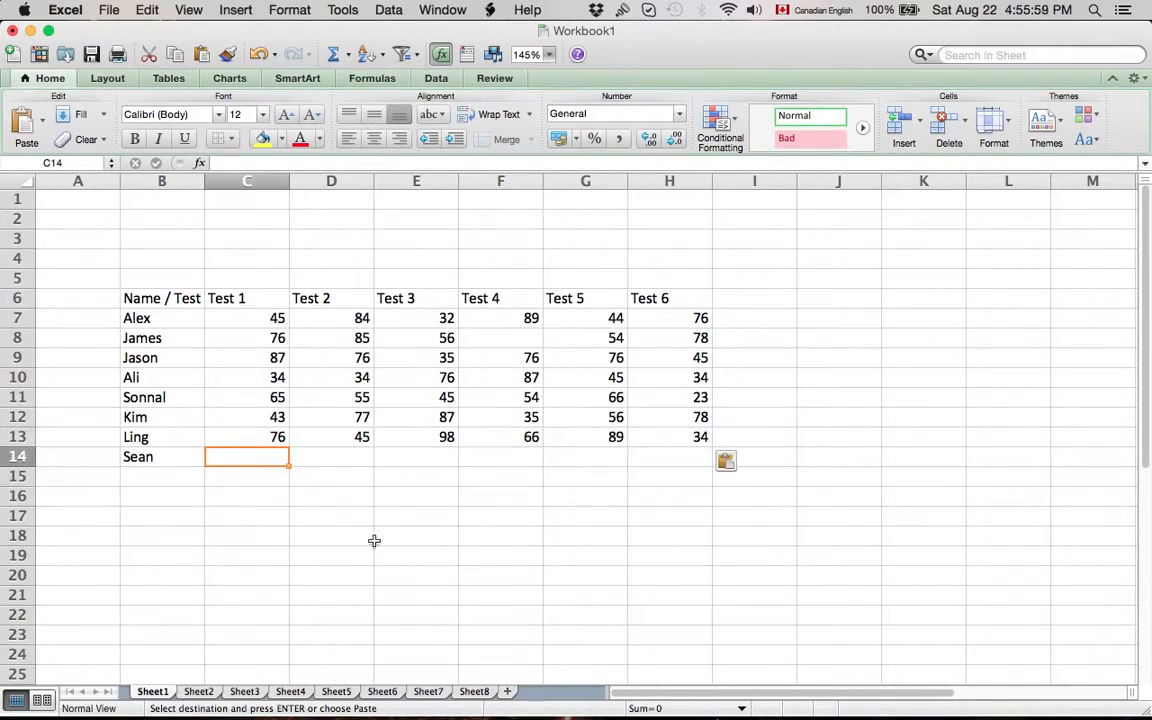
Enter the last student's test scores 34, 23, 43, 50, 23 and 16 in cells C14 to H14.
text(34)
click(345, 459)
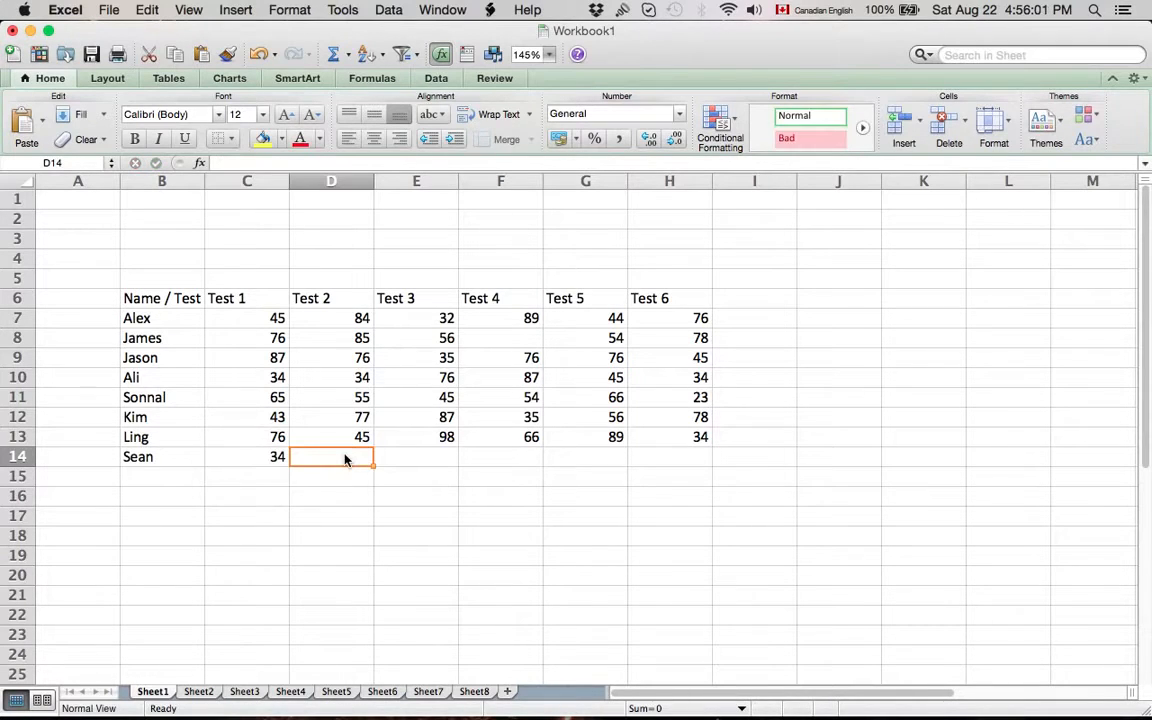
text(23)
click(411, 462)
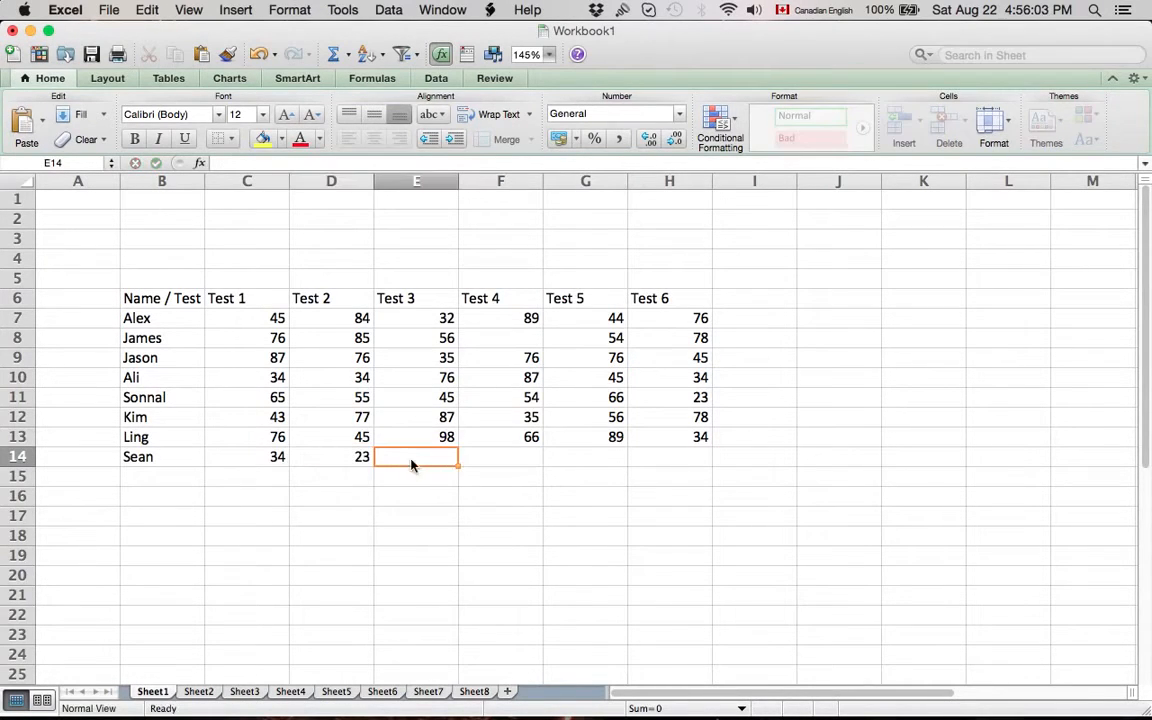
text(43)
click(466, 460)
text(50)
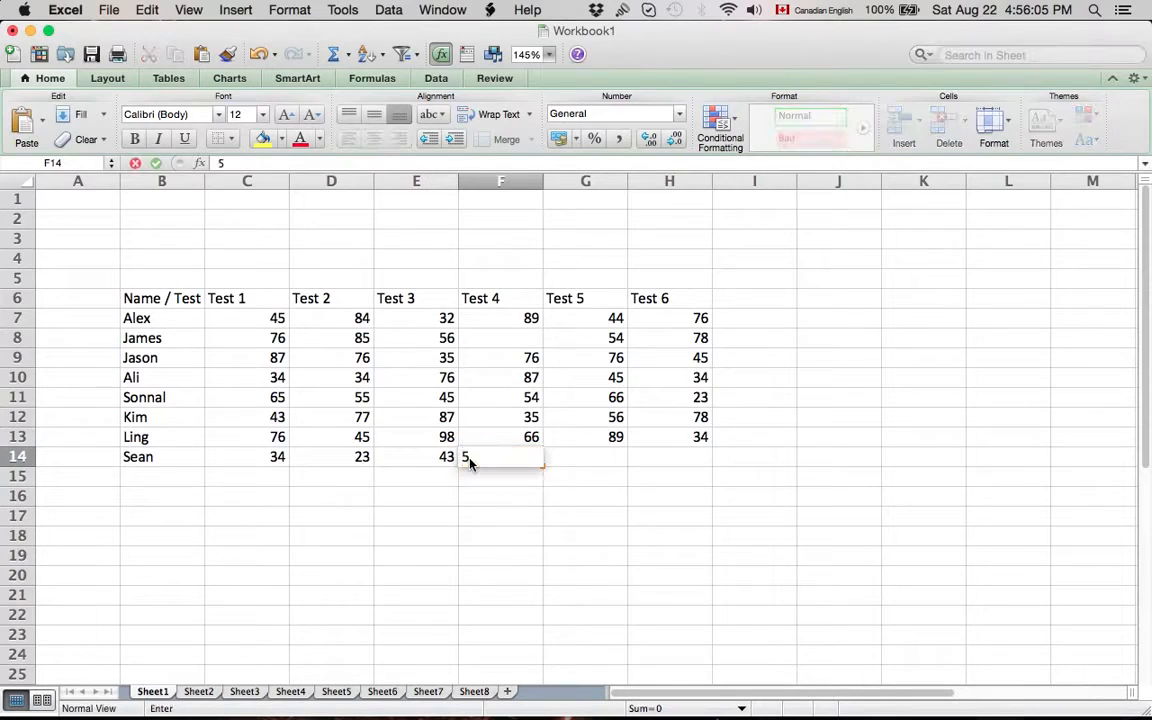
click(590, 455)
text(23)
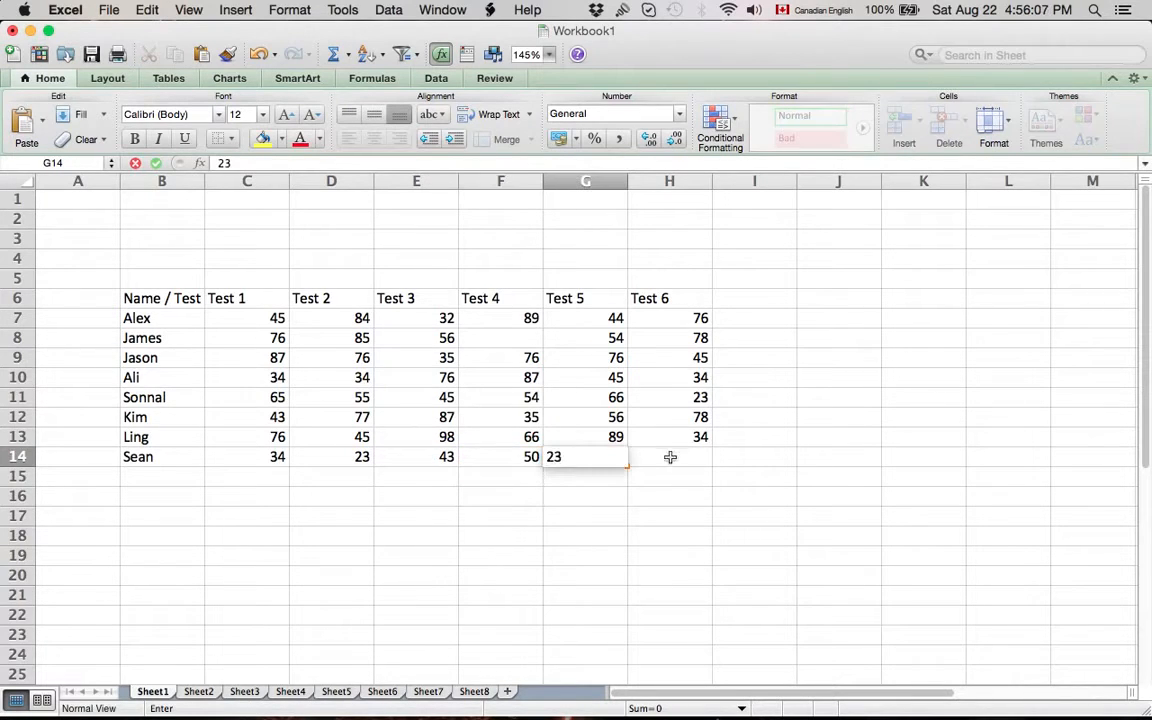
click(669, 460)
text(16)
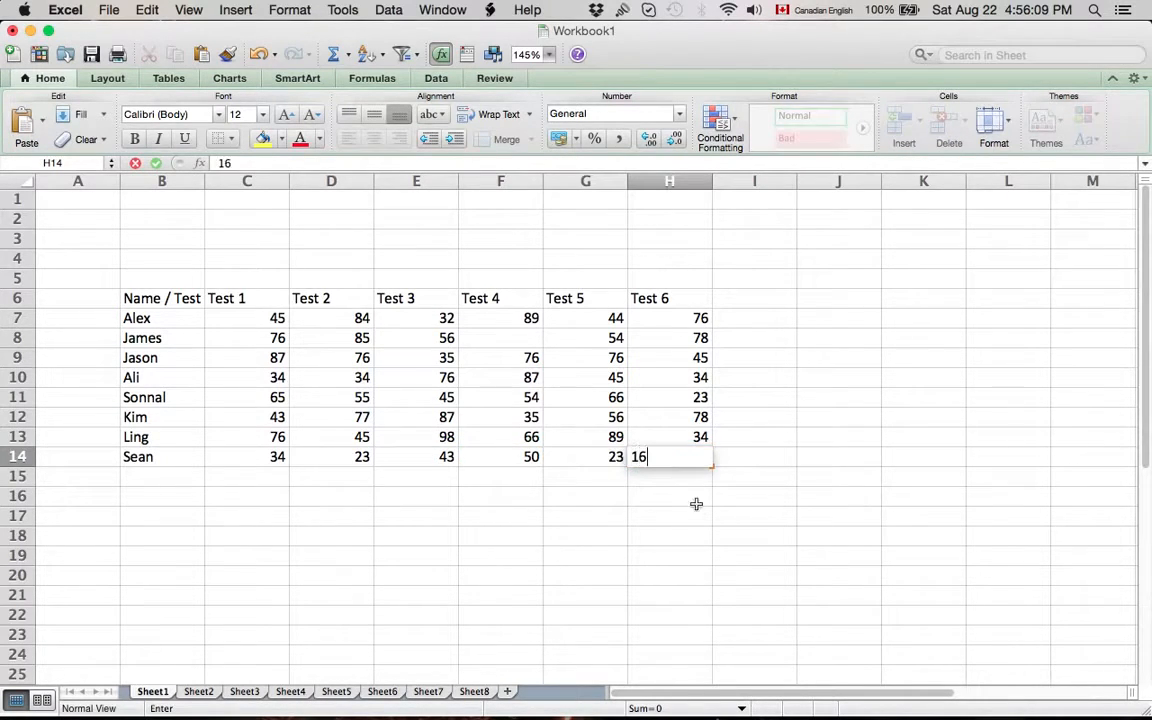
click(697, 500)
click(740, 458)
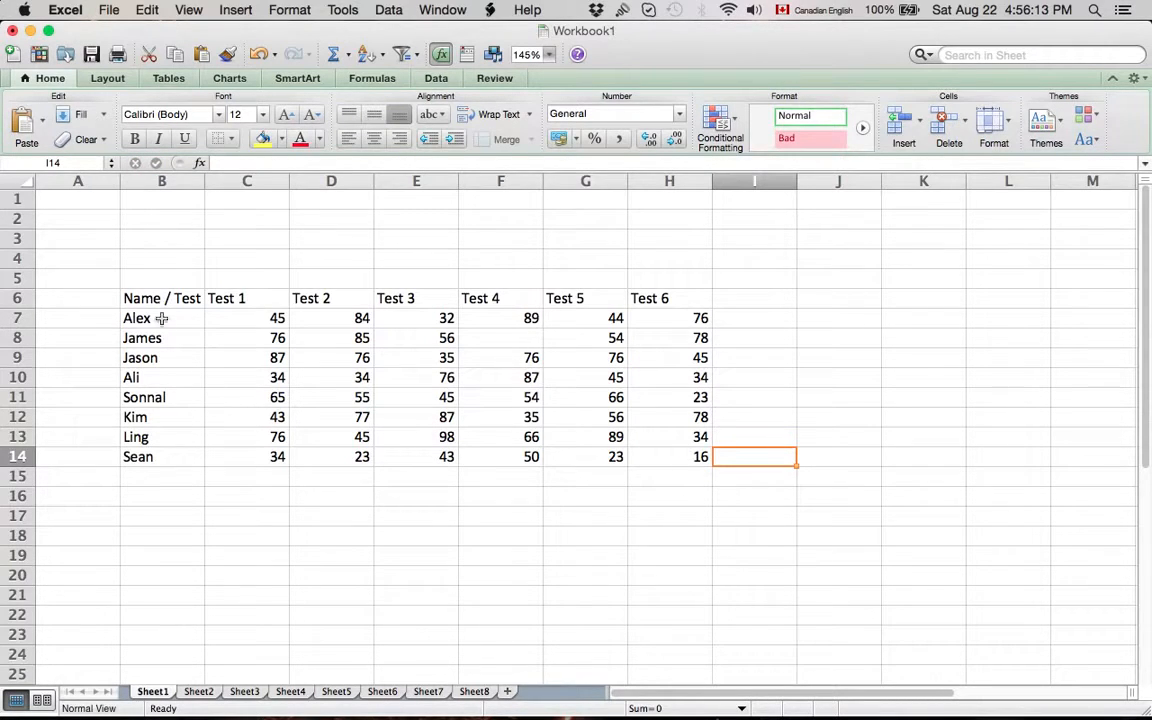
Center the contents of the gradebook table in B6 to H14, trying left and right alignment as well.
drag(147, 296, 686, 458)
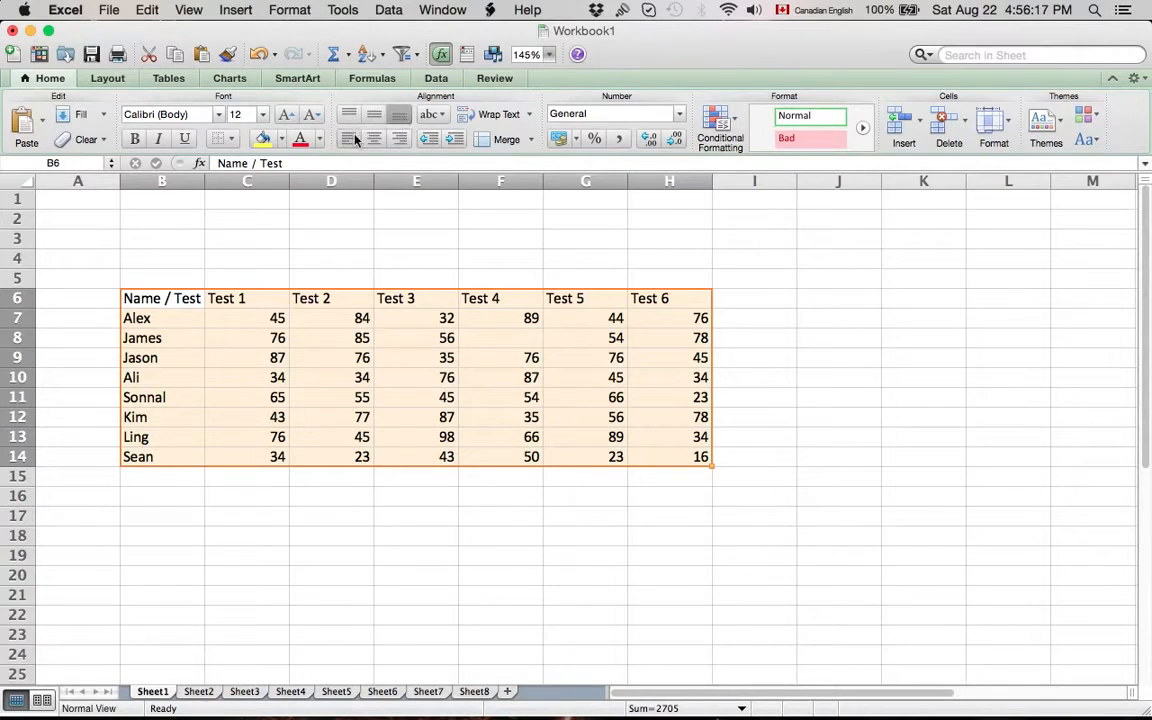
click(378, 143)
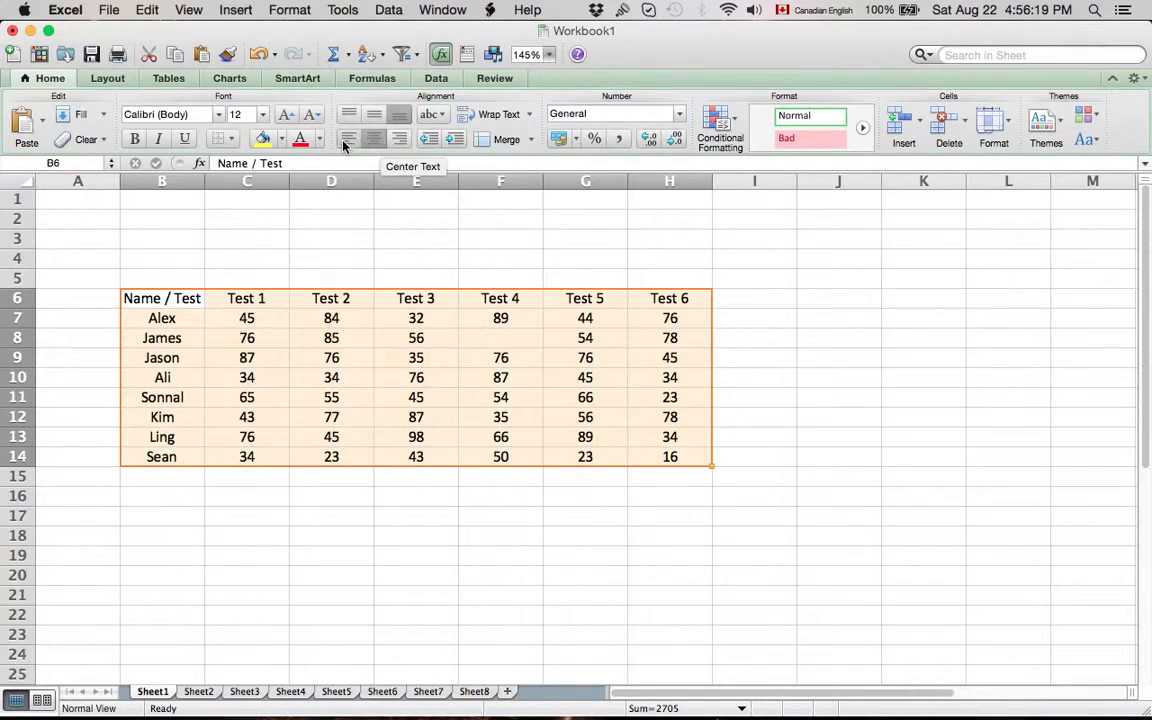
click(346, 143)
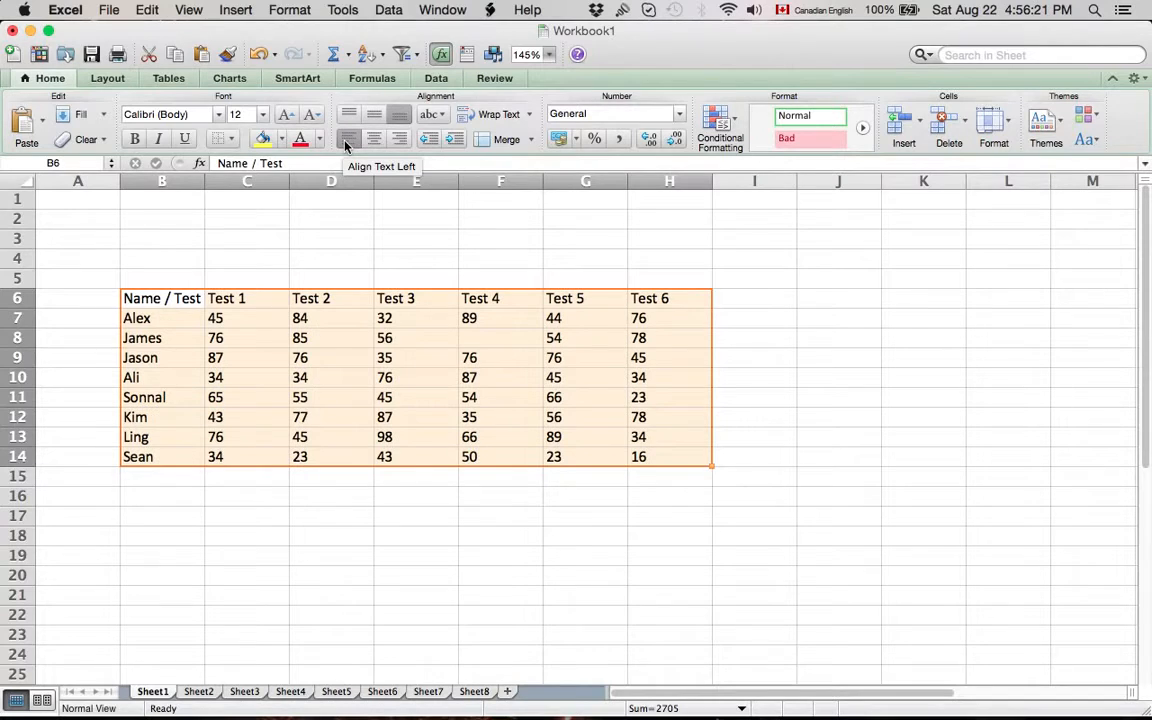
click(398, 141)
click(373, 141)
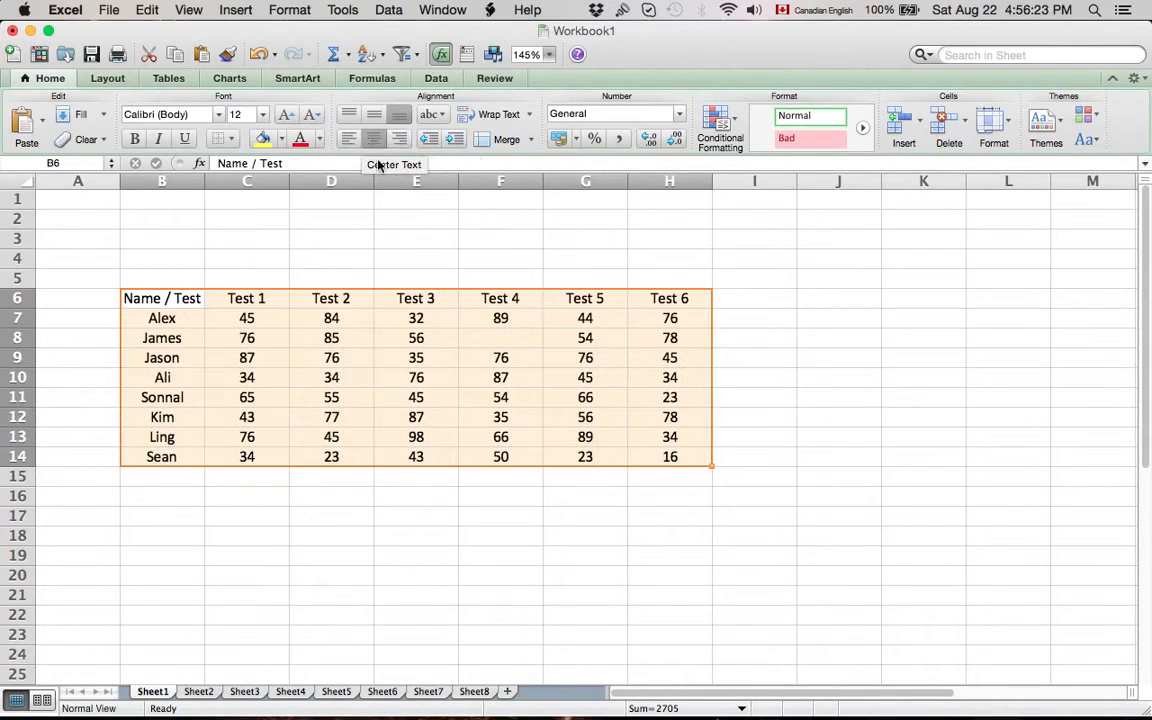
click(599, 496)
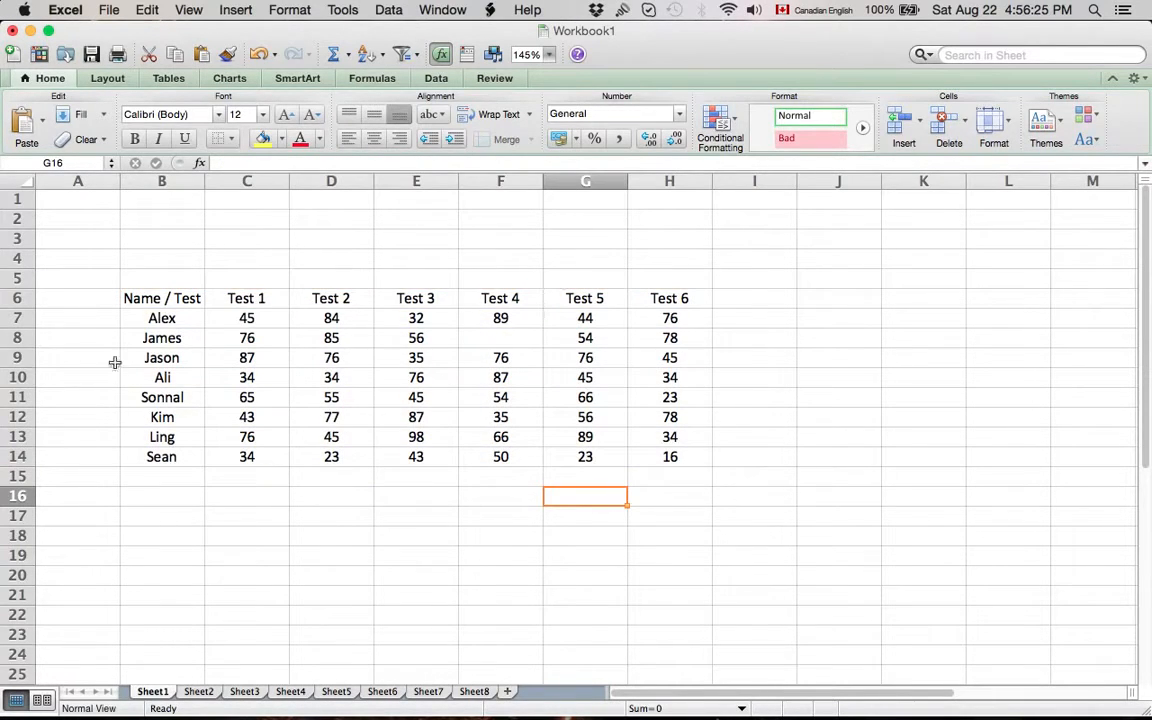
Try All Borders on the gradebook table in B6 to H14 and undo the formatting.
drag(159, 298, 675, 458)
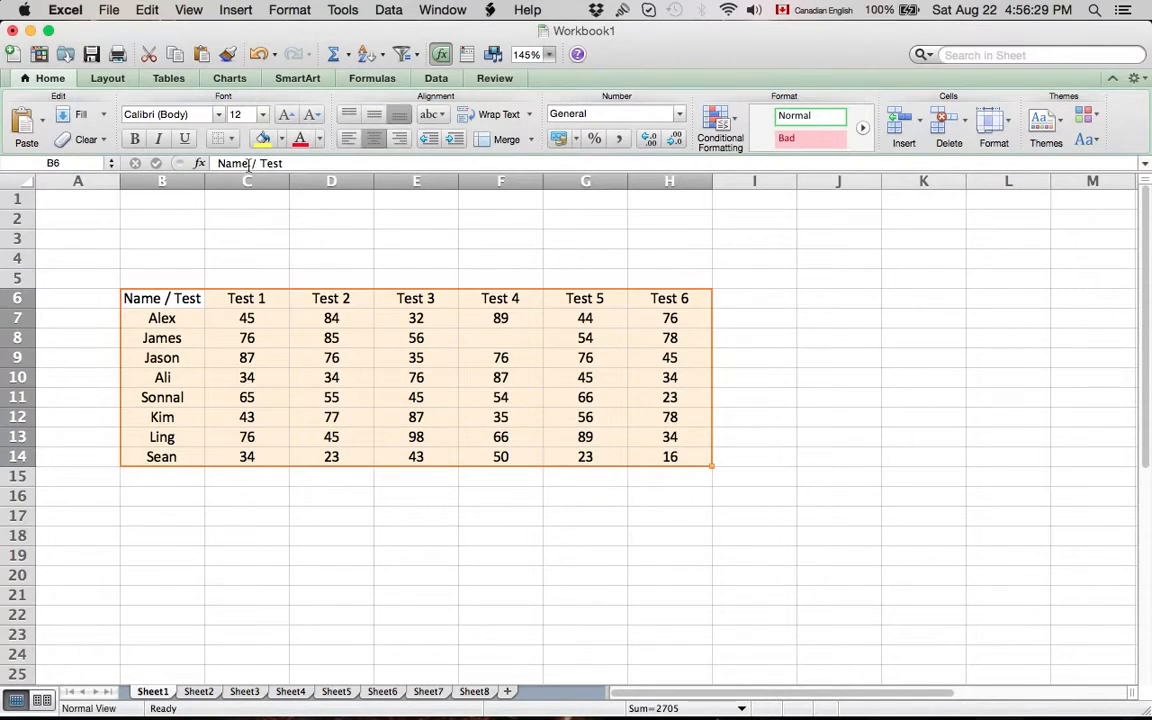
click(231, 139)
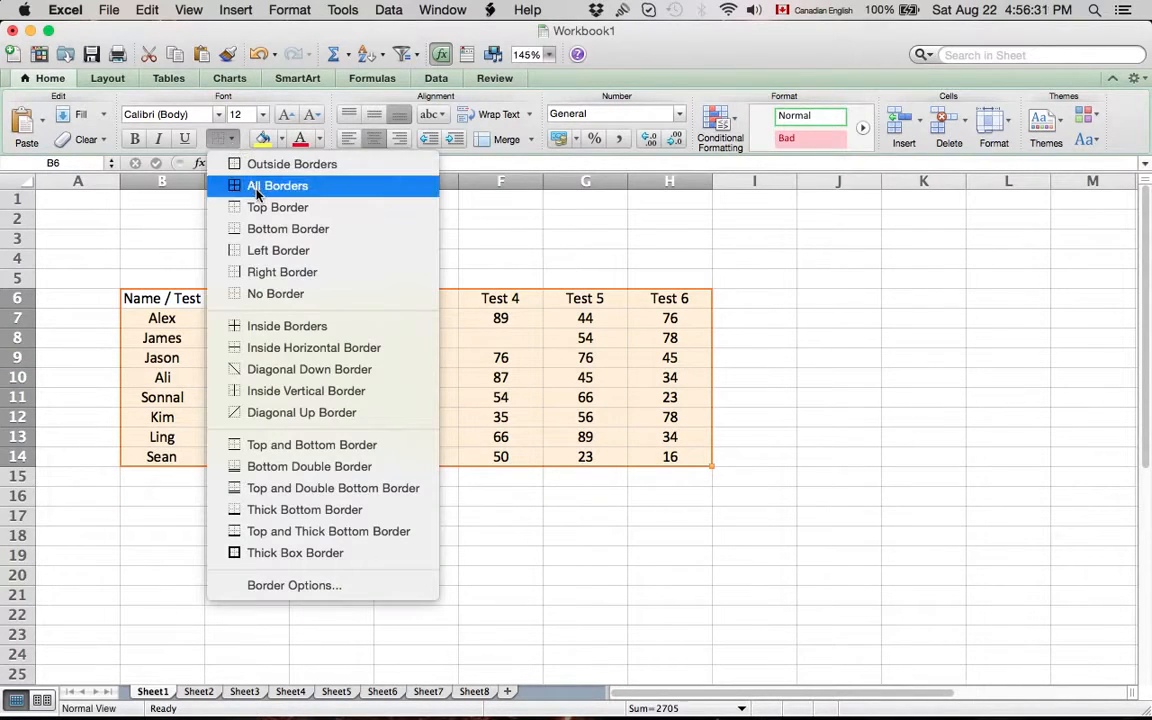
click(238, 186)
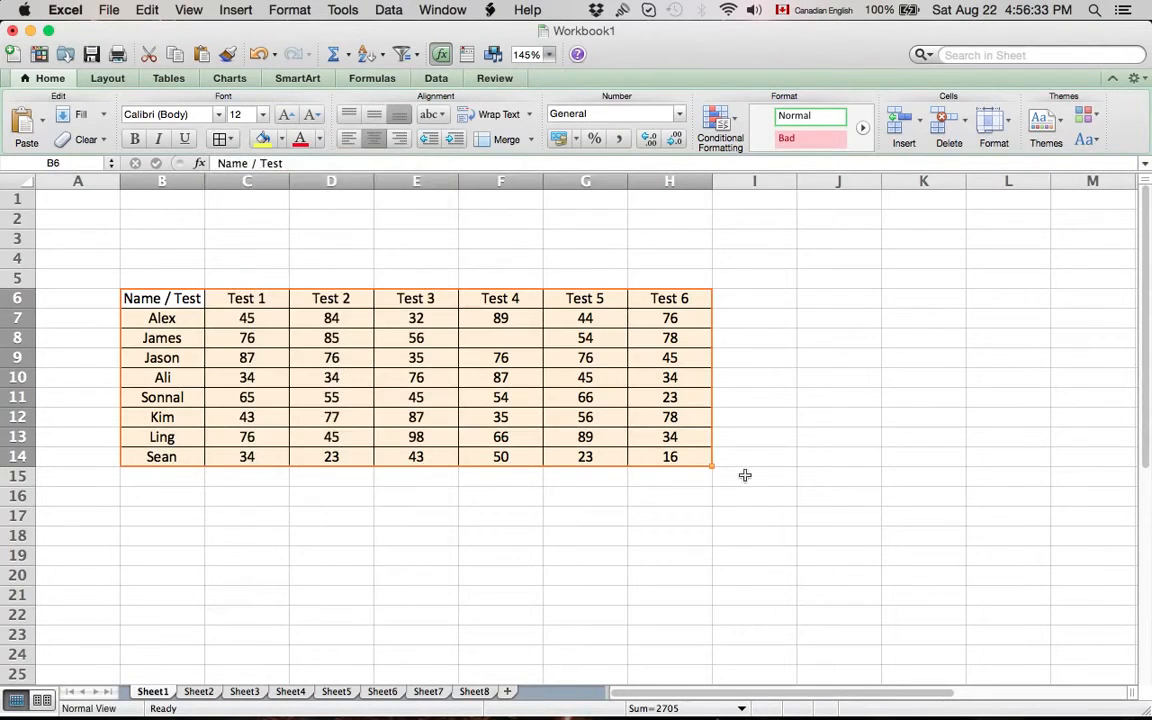
click(745, 475)
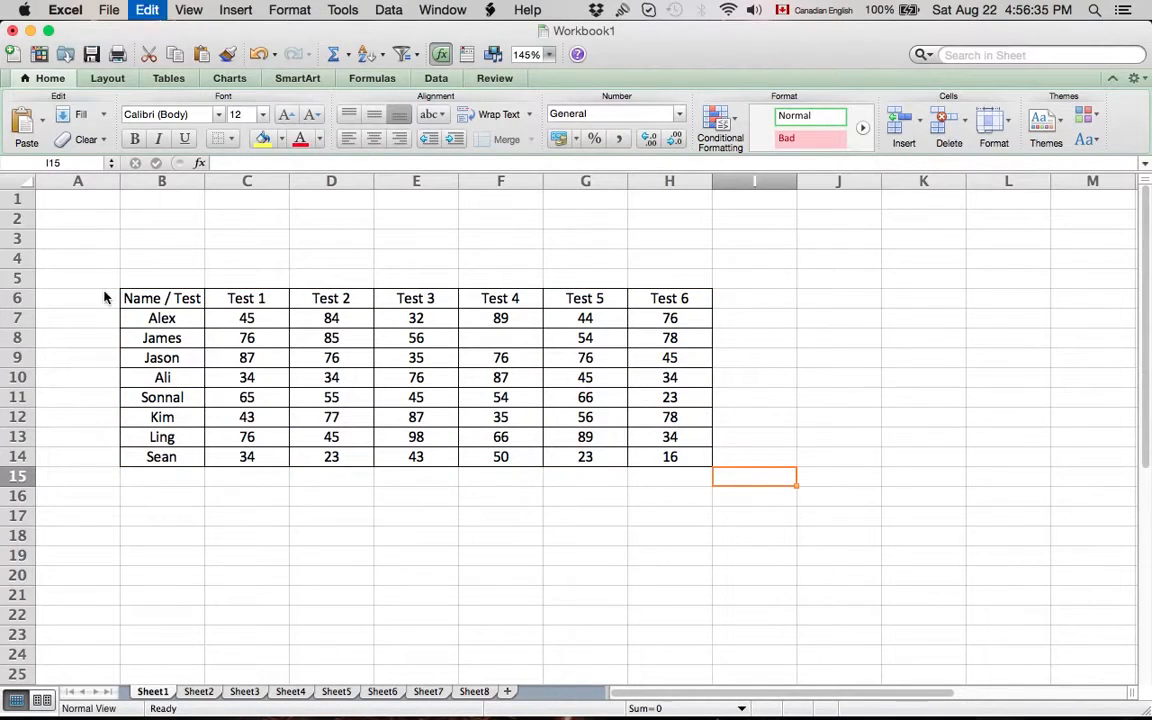
key(super+z)
Try a Bottom Border on the gradebook table in B6 to H14 and undo it.
drag(147, 300, 652, 458)
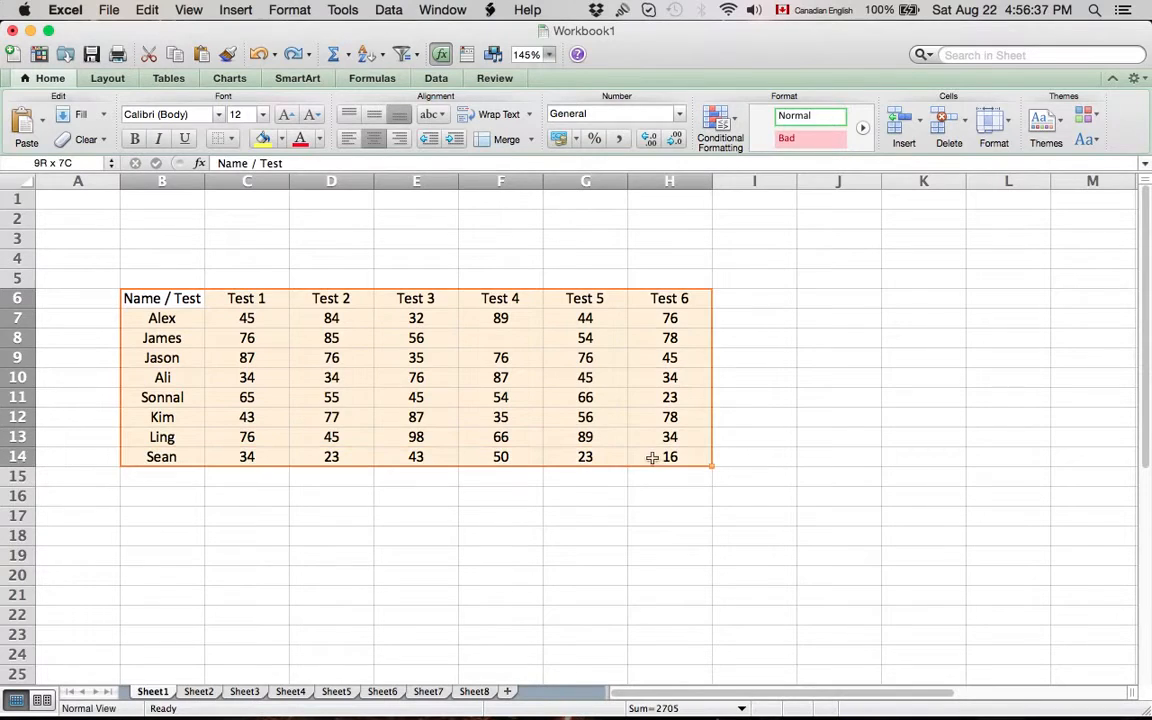
click(232, 139)
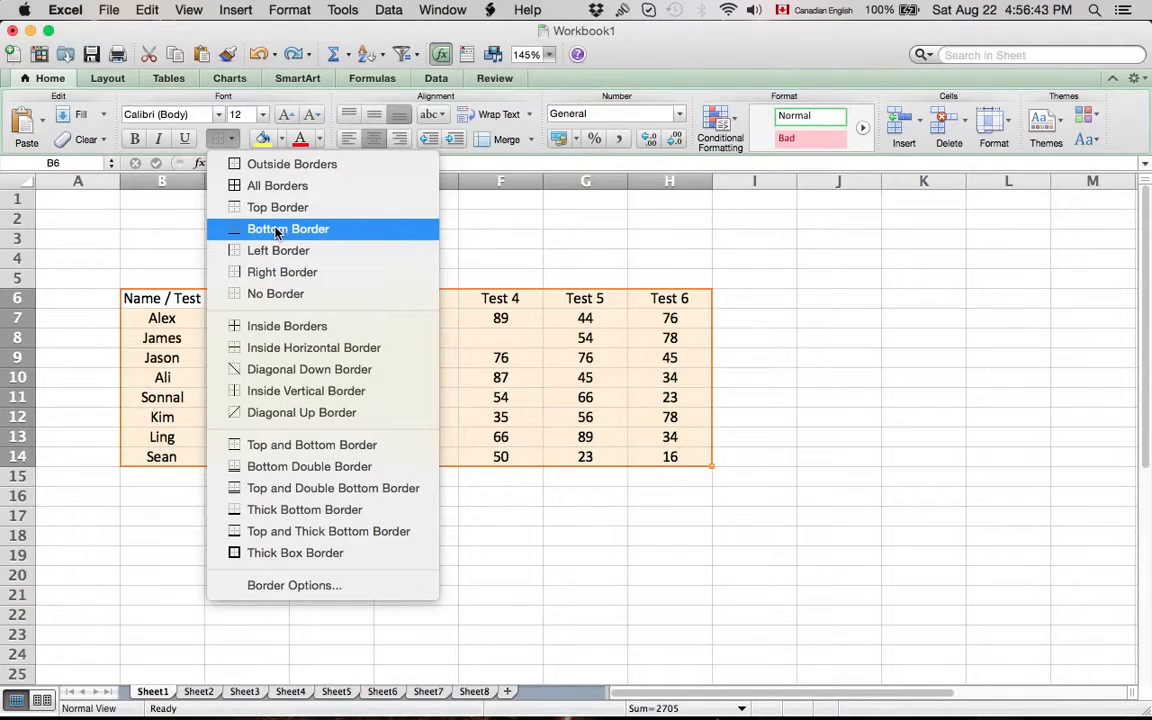
click(277, 232)
click(666, 537)
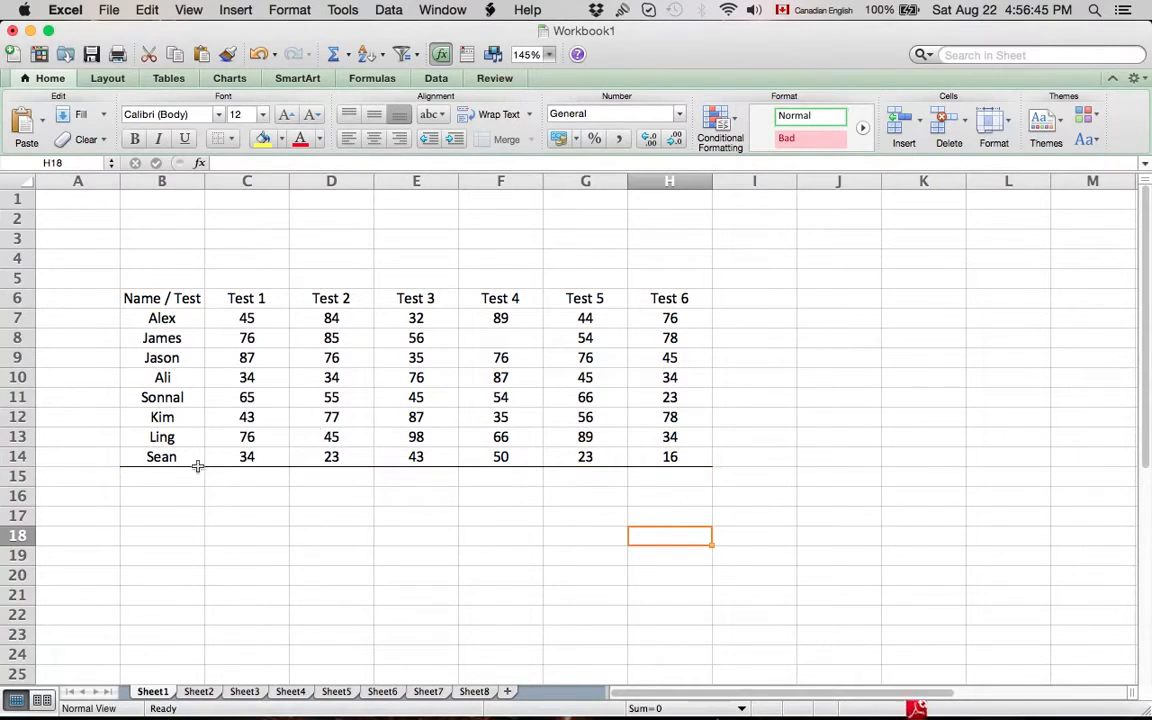
key(super+z)
click(499, 488)
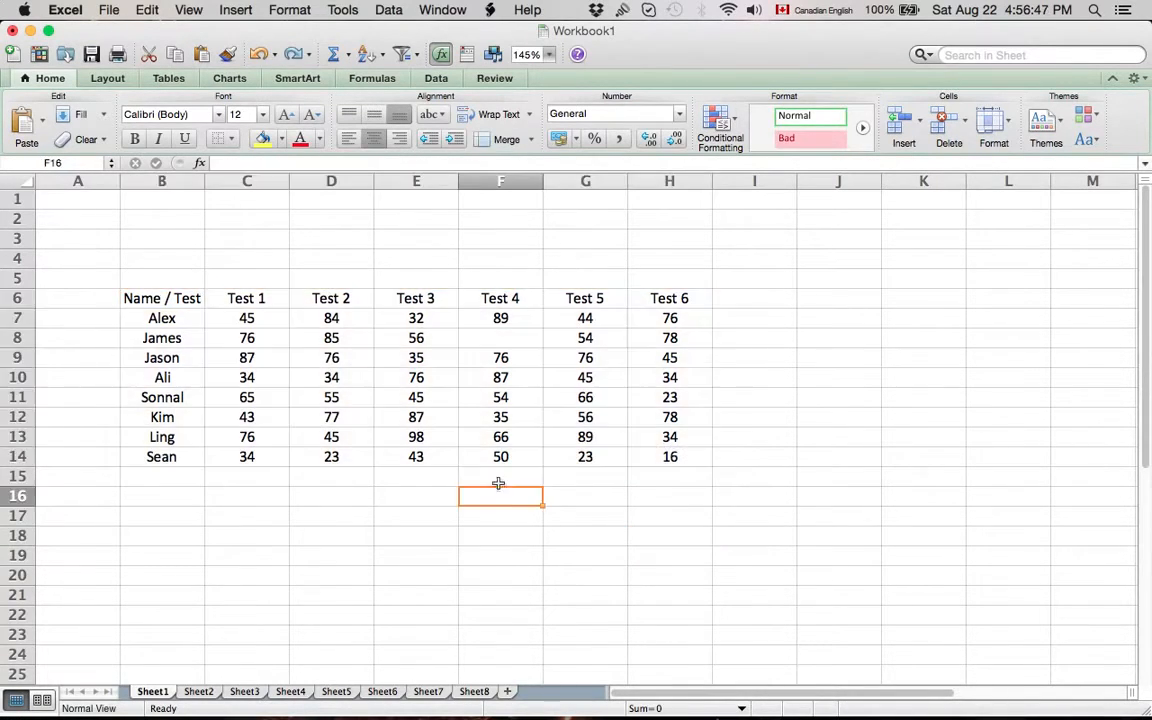
Apply All Borders to the gradebook table in cells B6 to H14.
drag(150, 298, 692, 455)
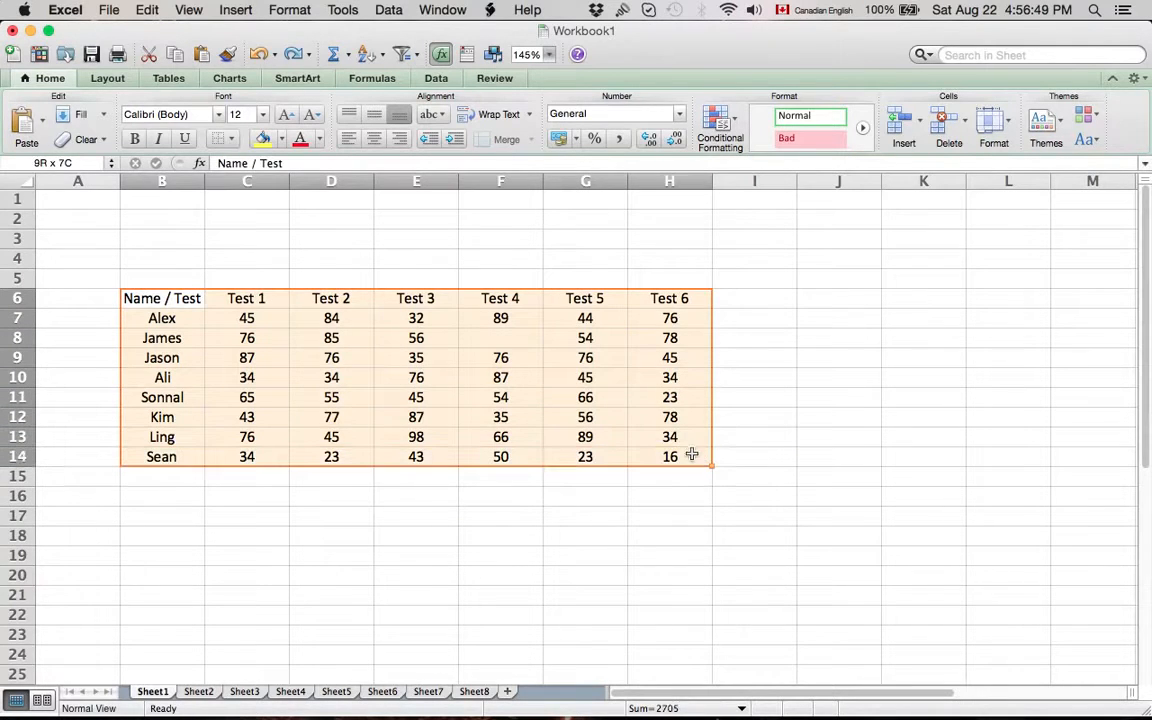
click(230, 139)
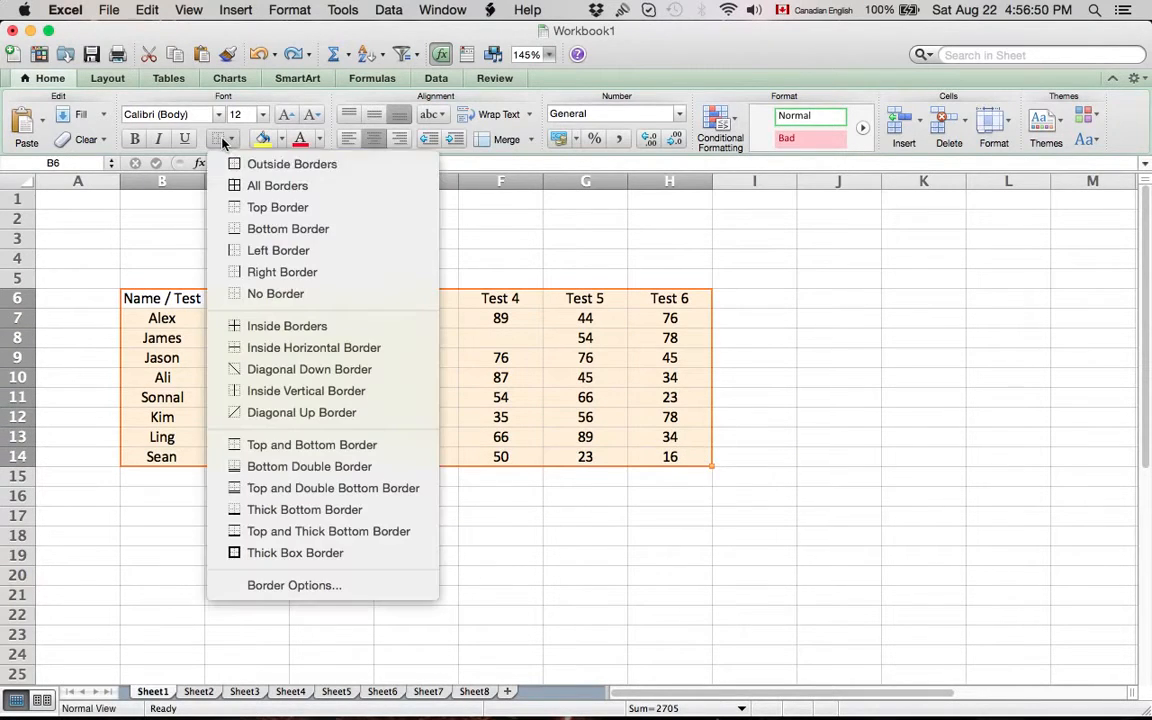
click(237, 185)
click(675, 568)
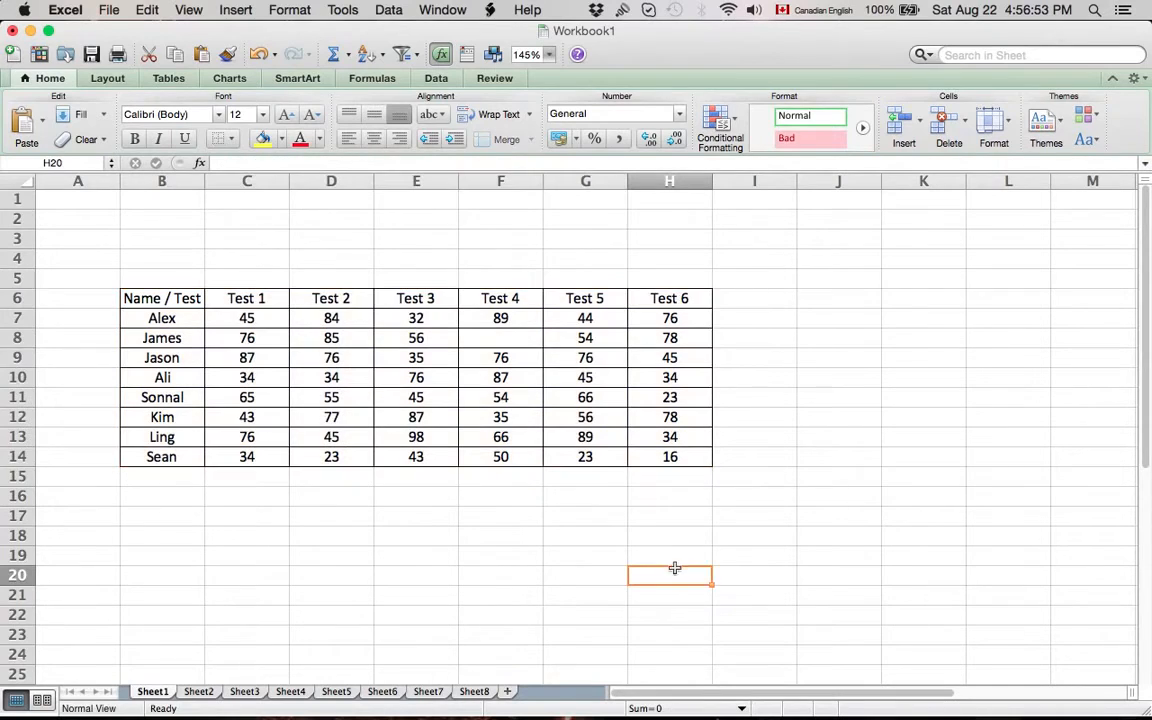
Add the headers Average, Max and Min in cells I6, J6 and K6, beside Test 6.
click(743, 301)
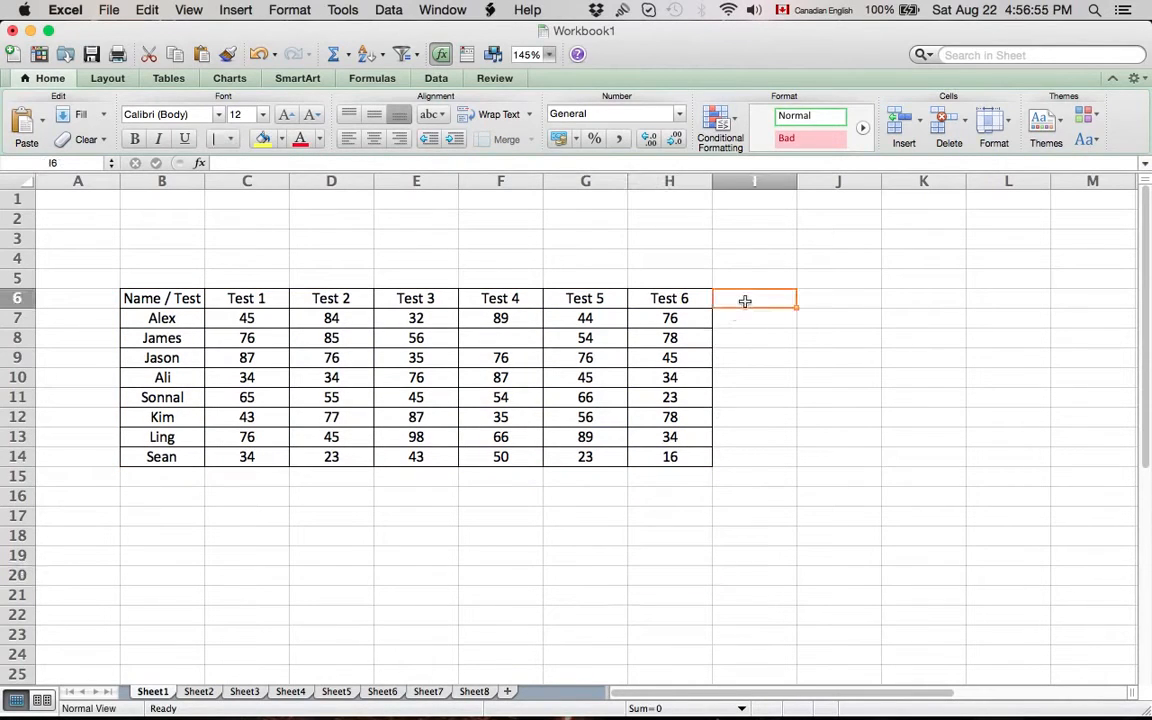
text(Aver)
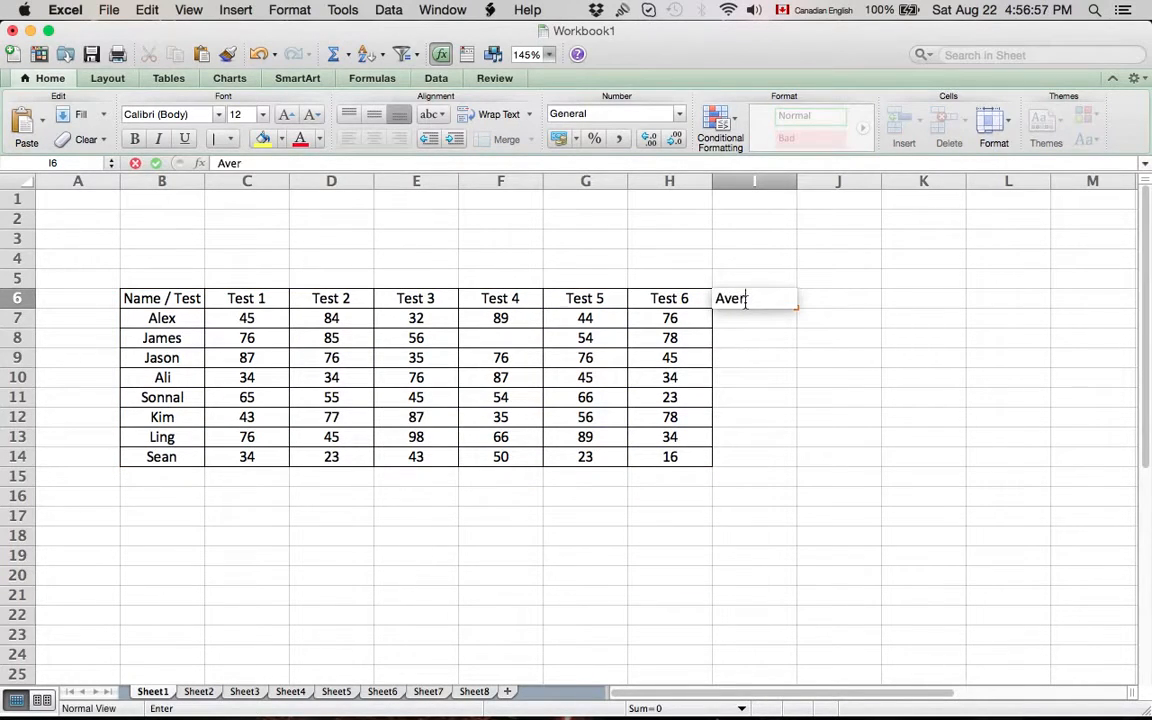
text(age)
click(838, 297)
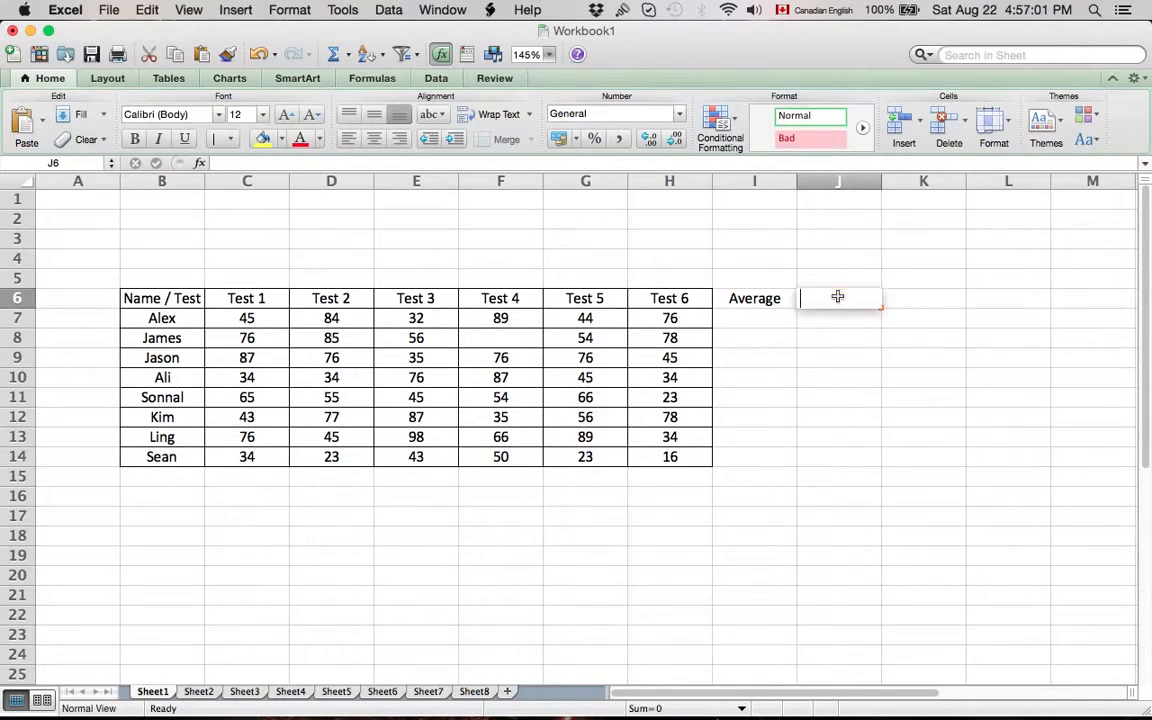
text(Max)
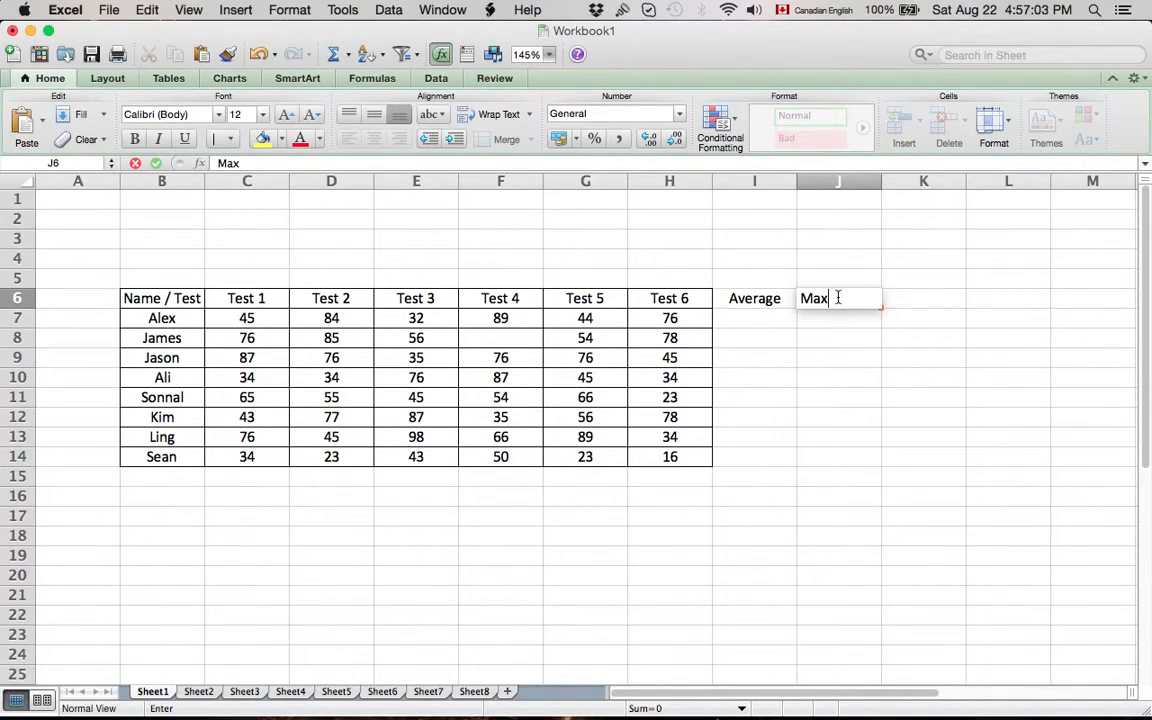
click(914, 298)
text(Min)
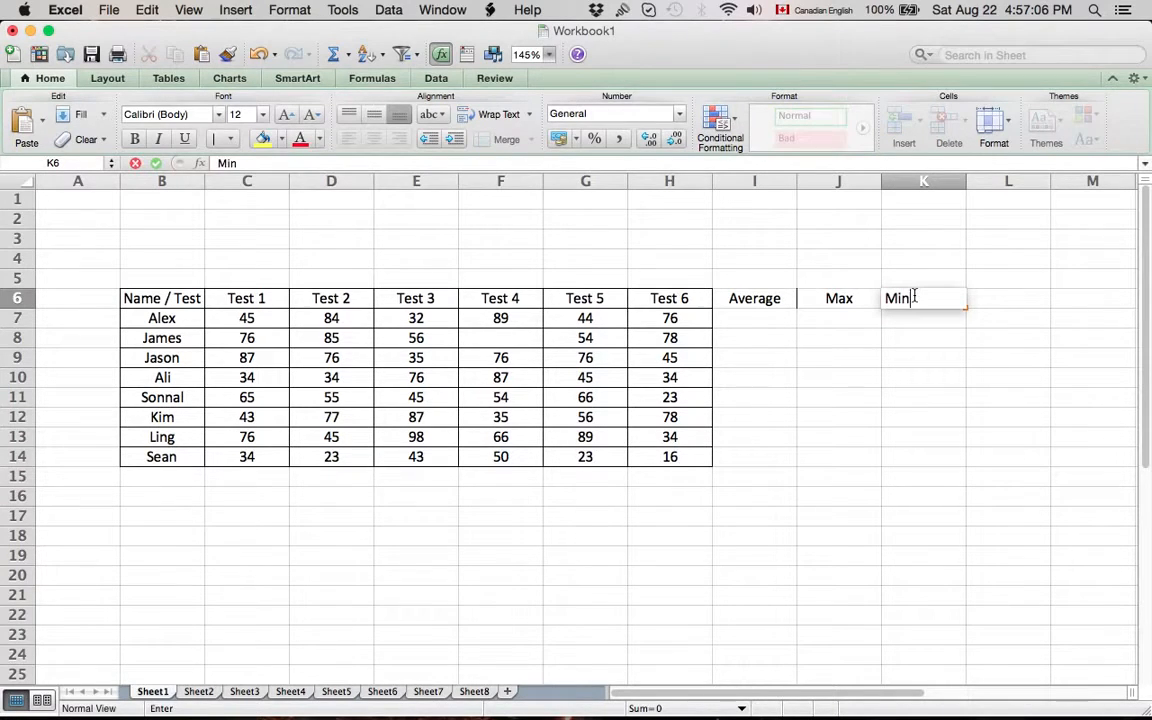
click(992, 303)
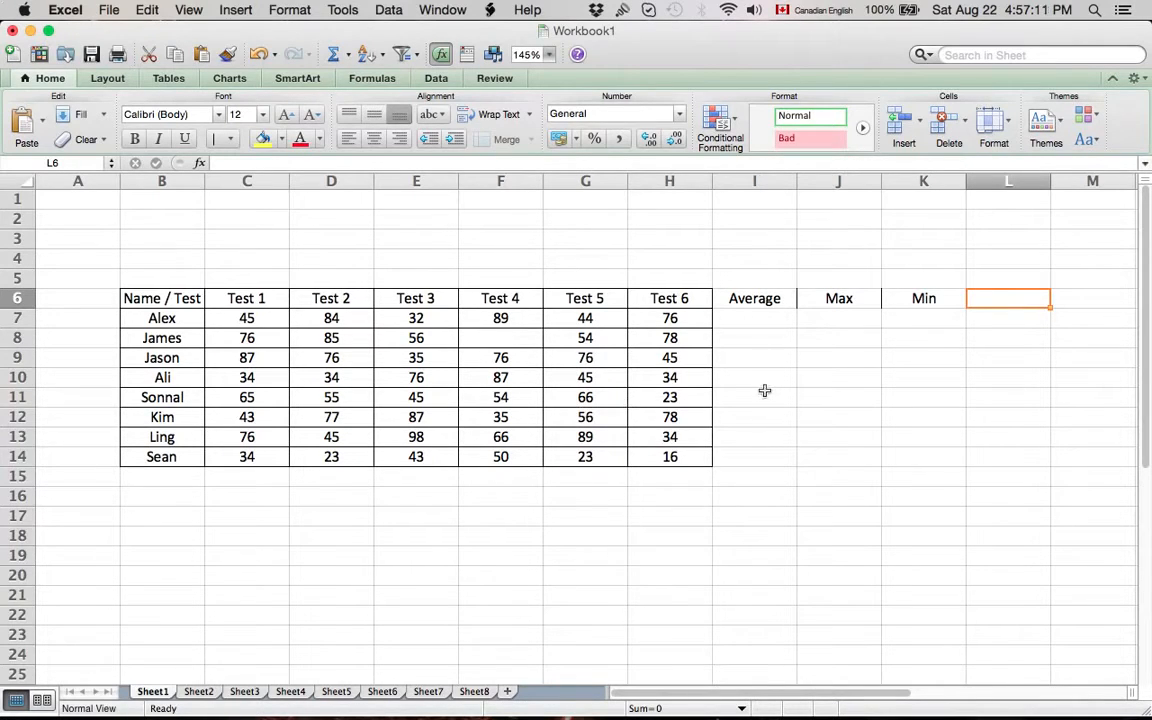
click(751, 319)
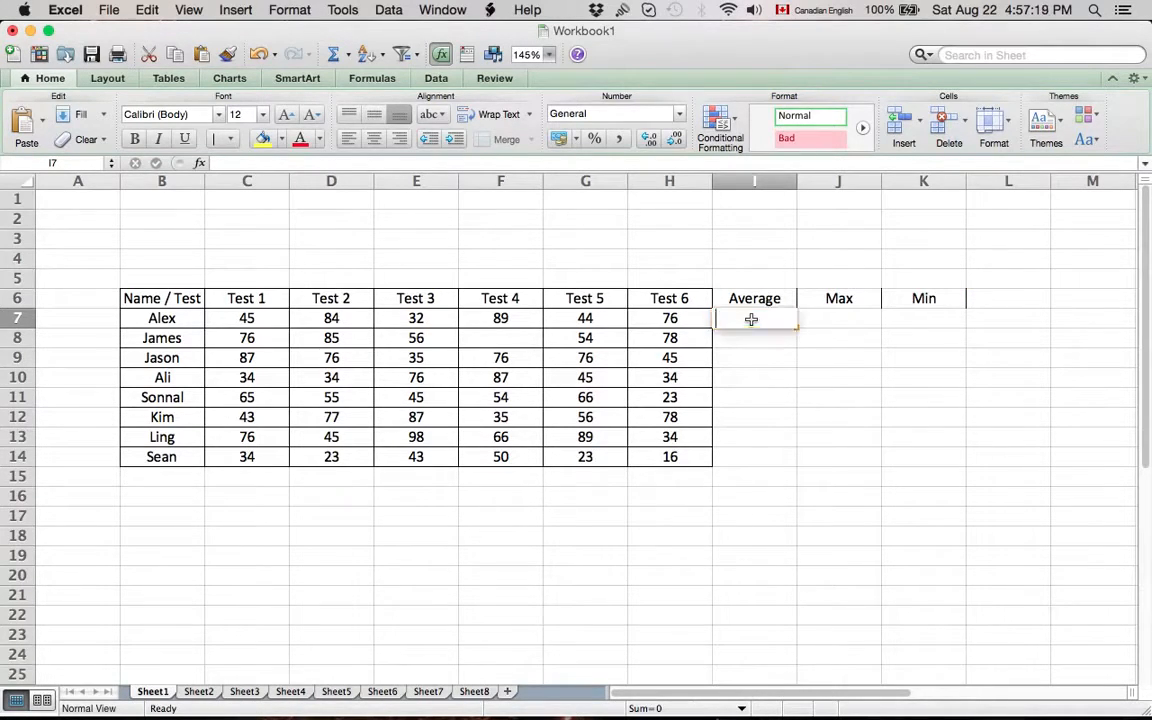
double_click(751, 319)
key(Escape)
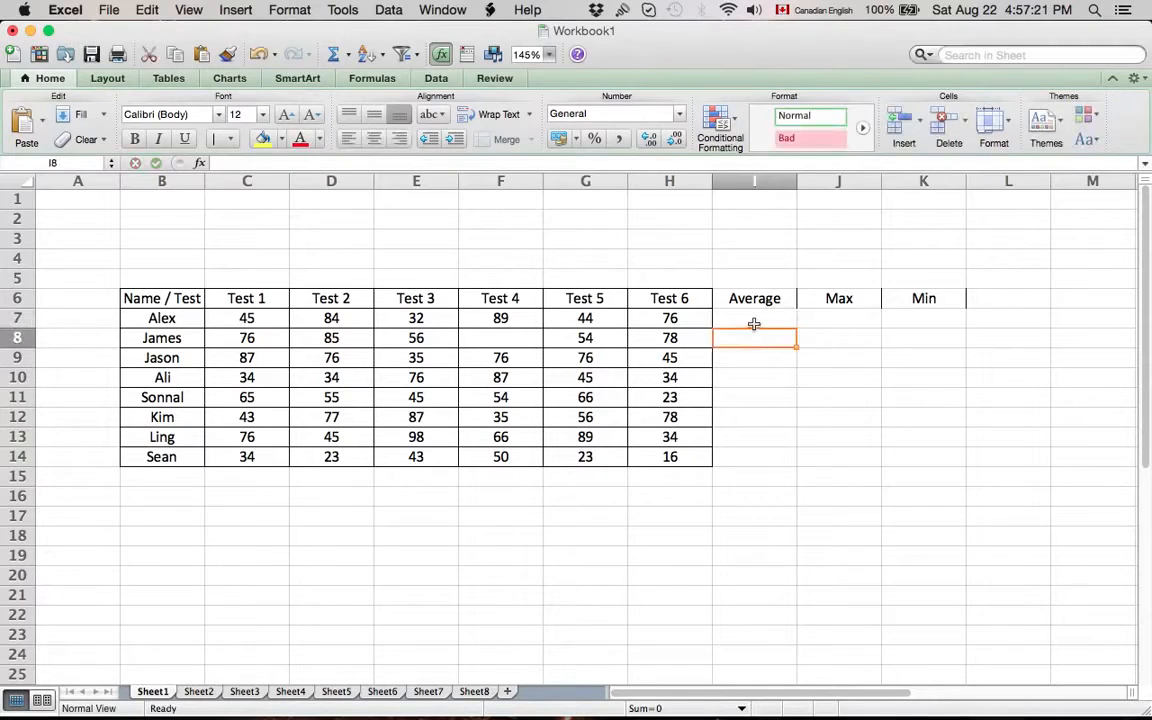
Enter the formula =AVERAGE(C7,D7,E7,F7,G7,H7) in cell I7 to average the first student's six test scores.
double_click(754, 319)
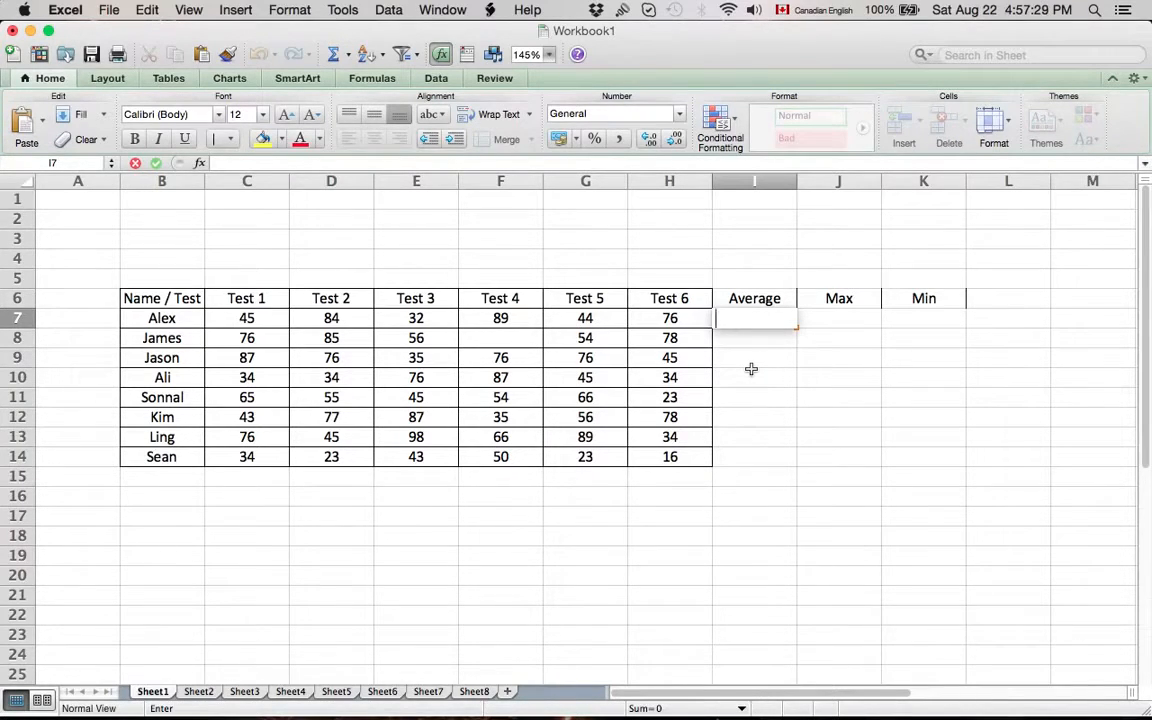
text(=)
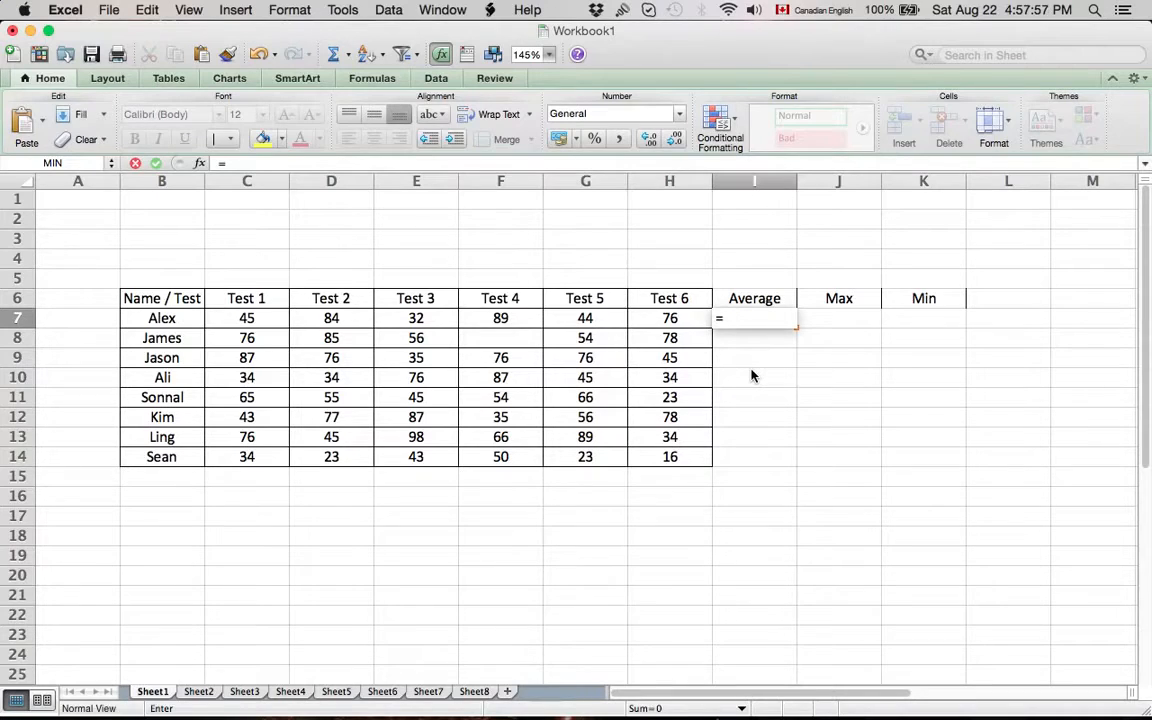
text(ave)
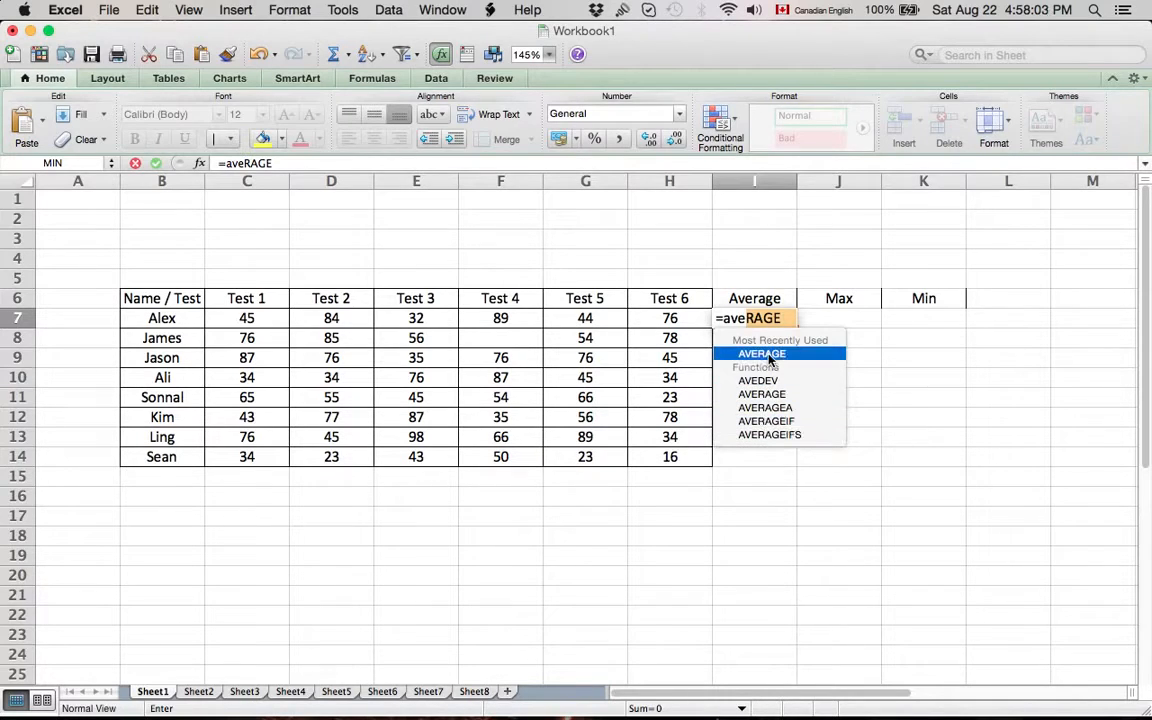
double_click(769, 354)
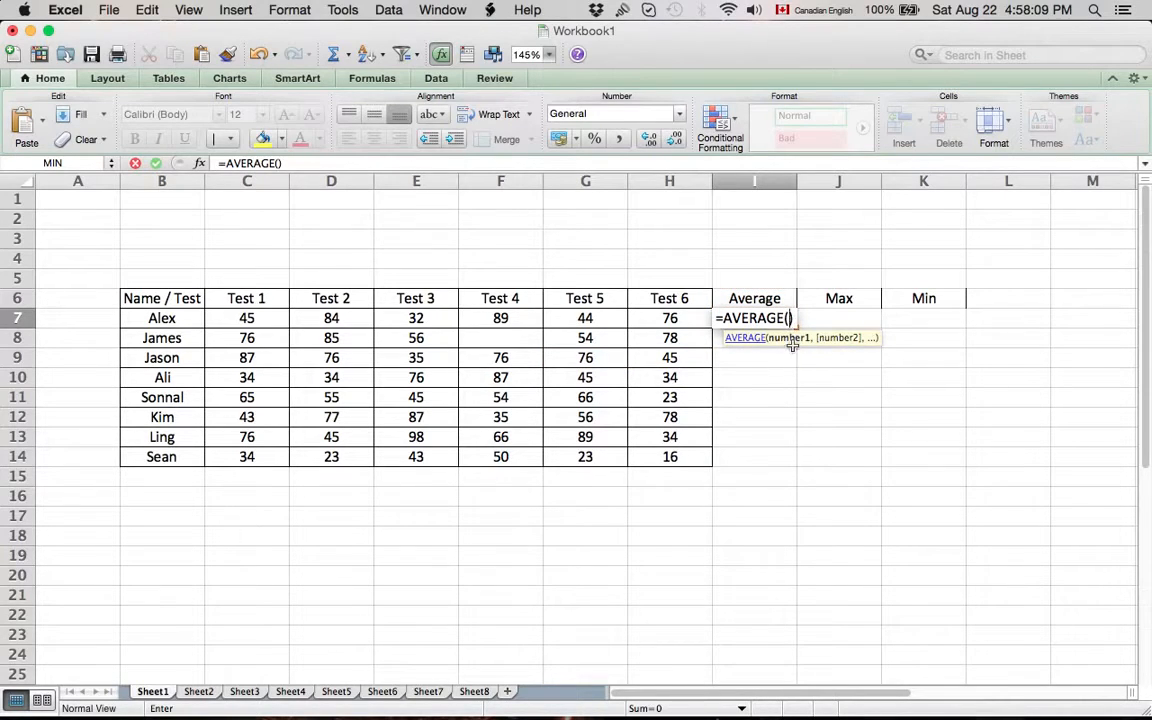
click(790, 318)
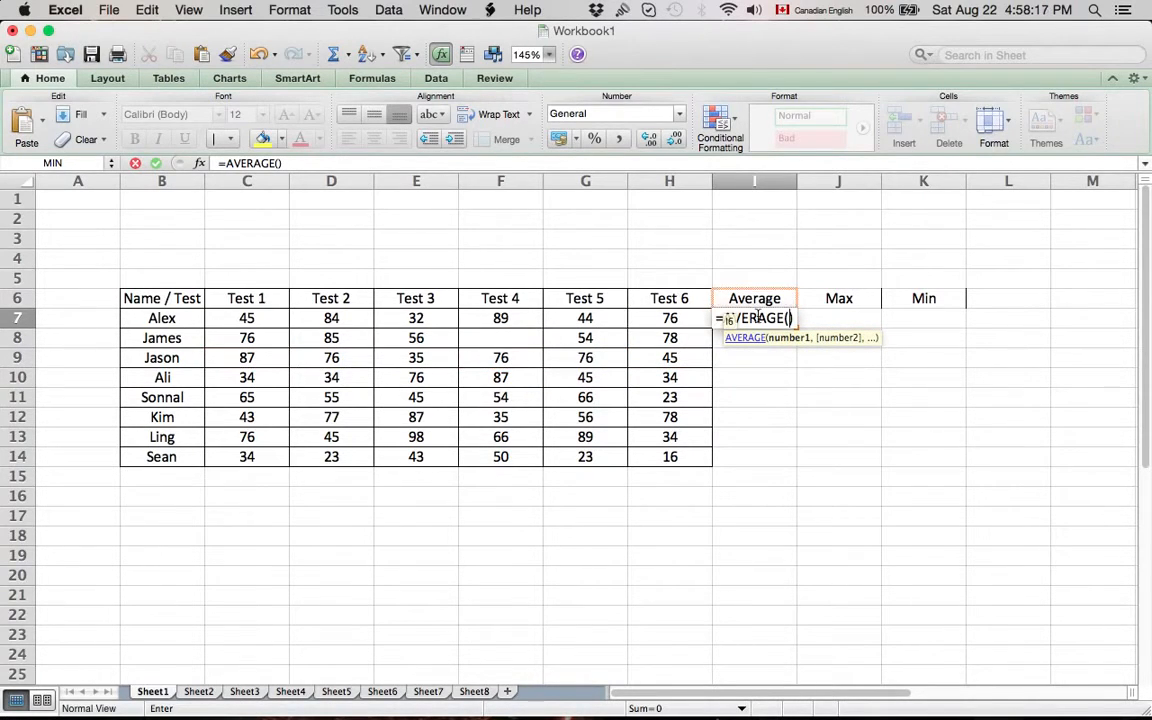
click(258, 318)
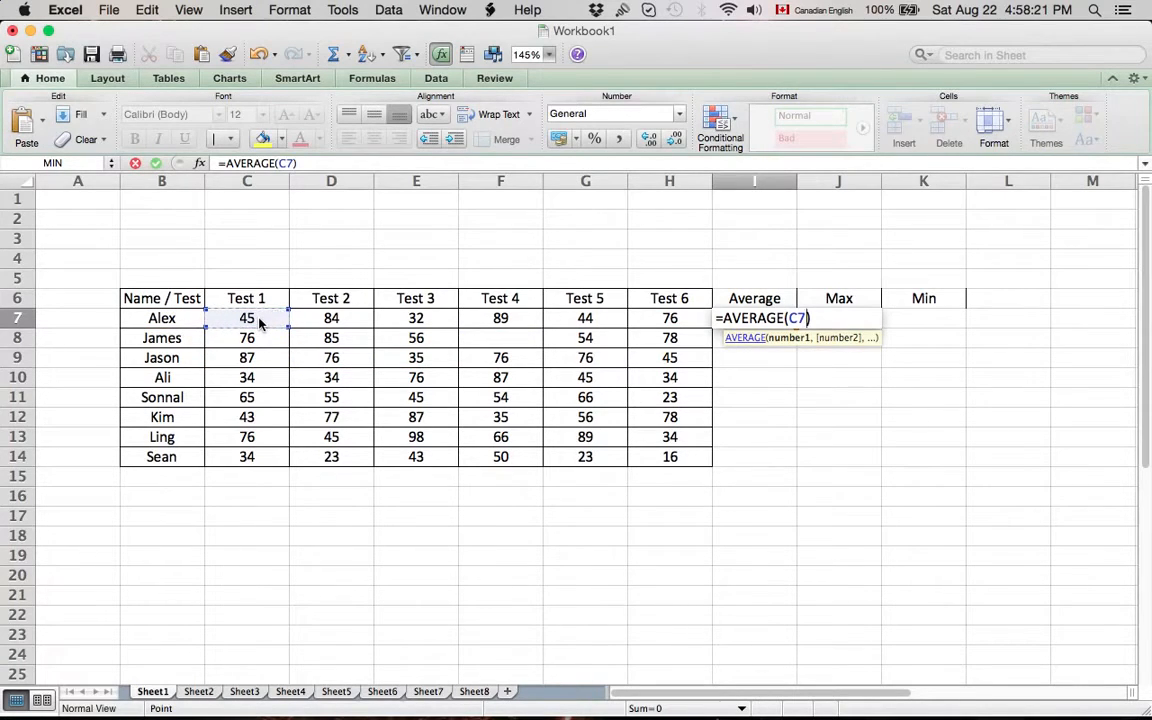
text(,)
click(326, 318)
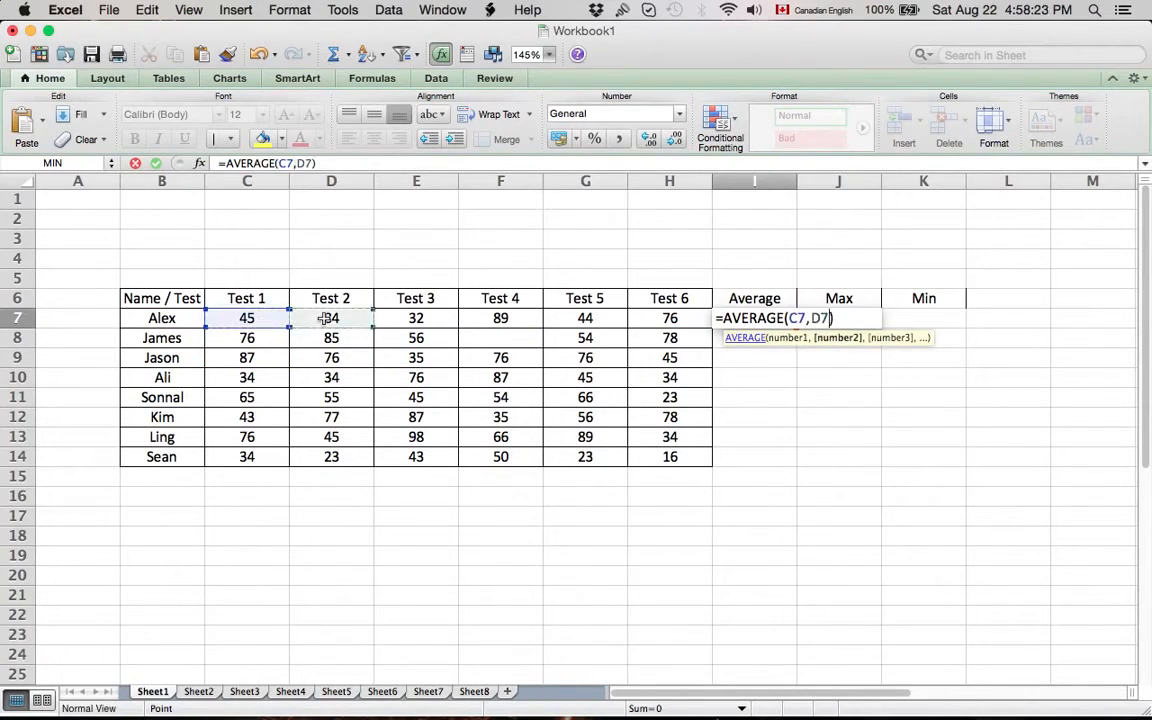
text(,)
click(416, 318)
text(,)
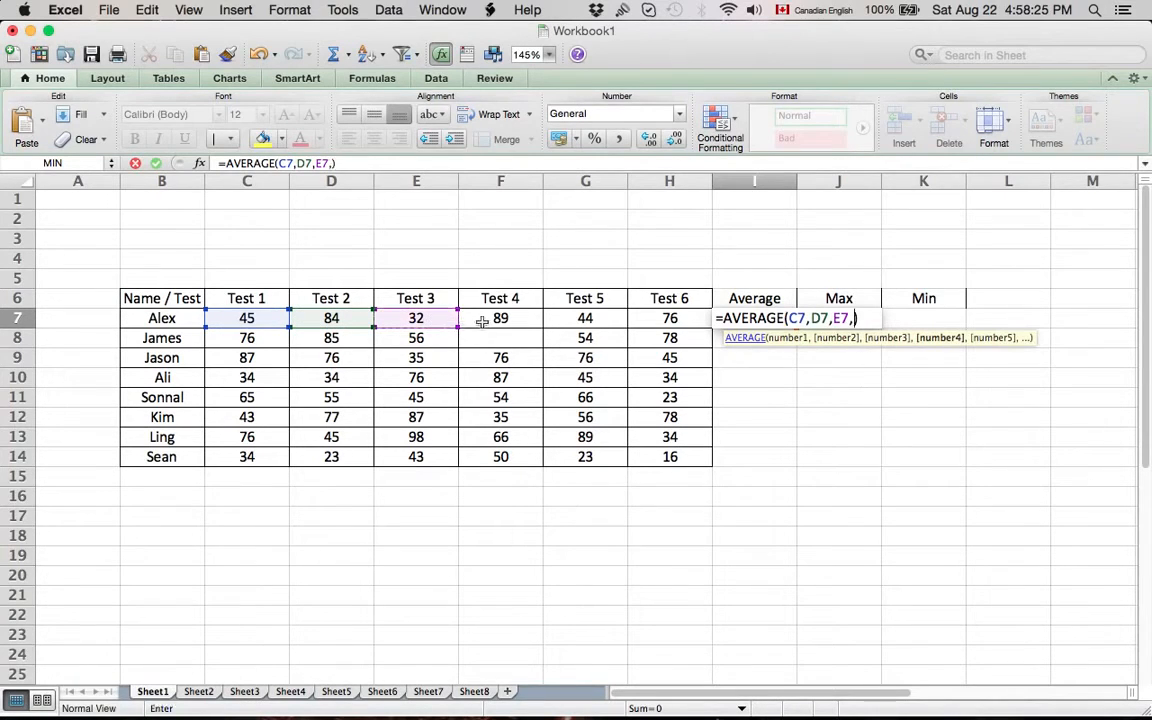
click(500, 318)
text(,)
click(585, 318)
text(,)
click(667, 318)
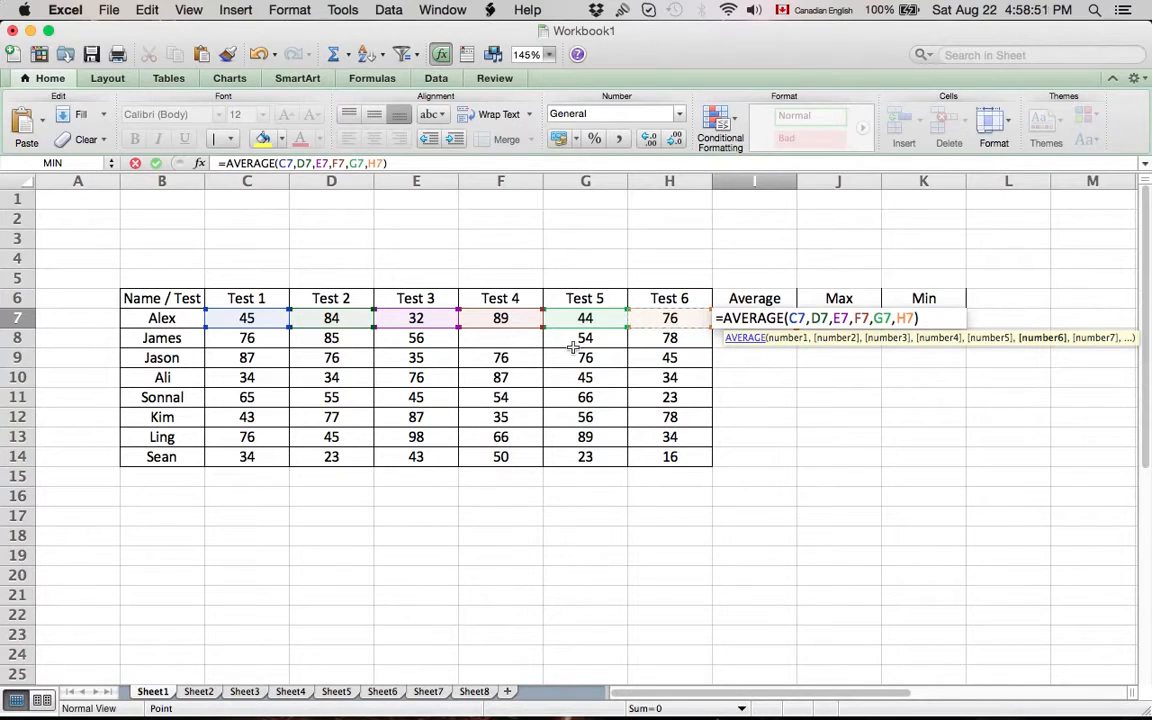
key(Return)
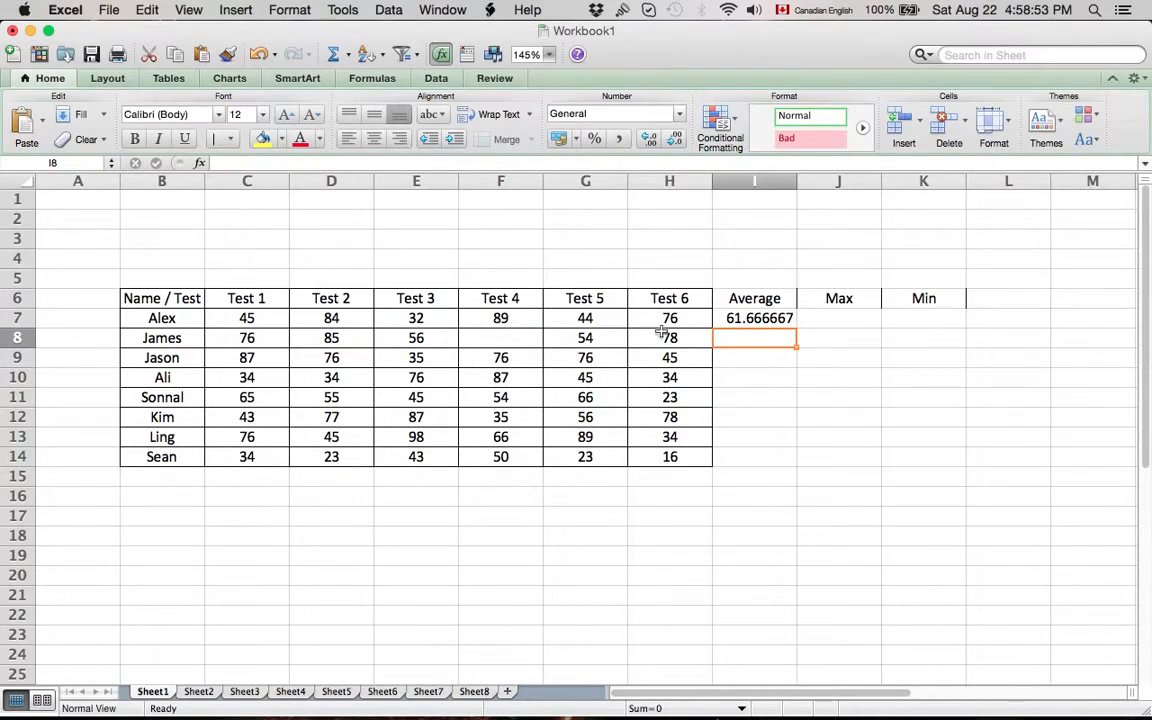
Fill the AVERAGE formula from I7 down to I14 and centre the filled cells.
click(748, 318)
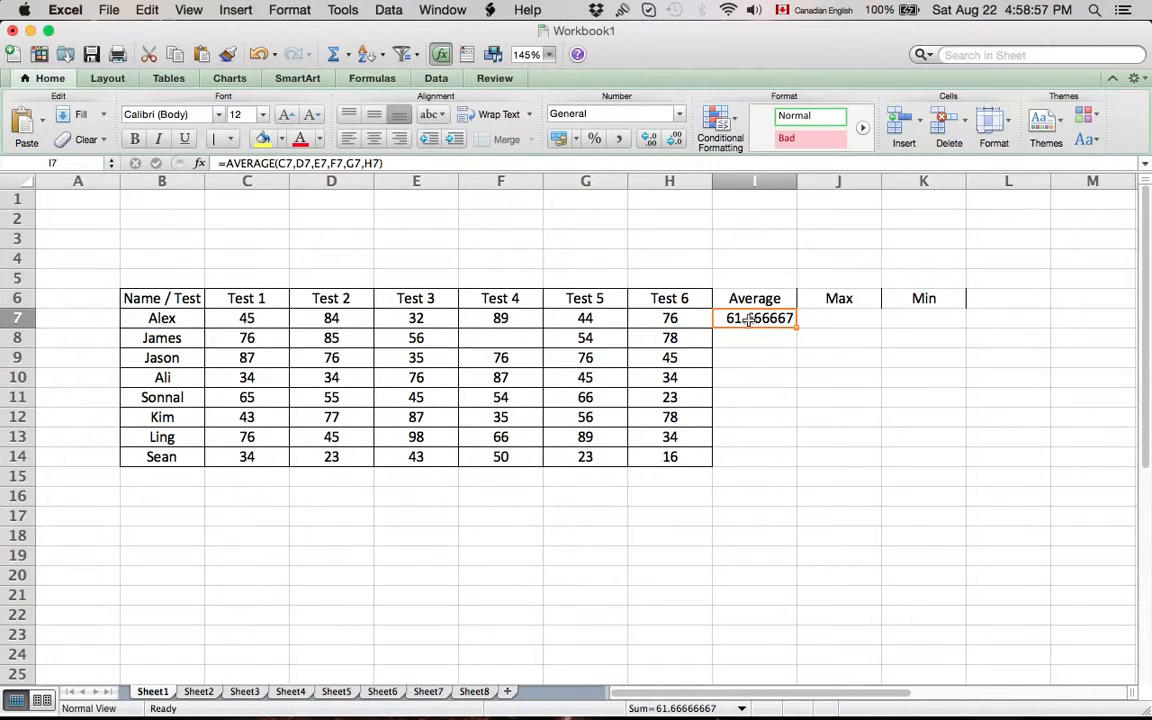
click(761, 338)
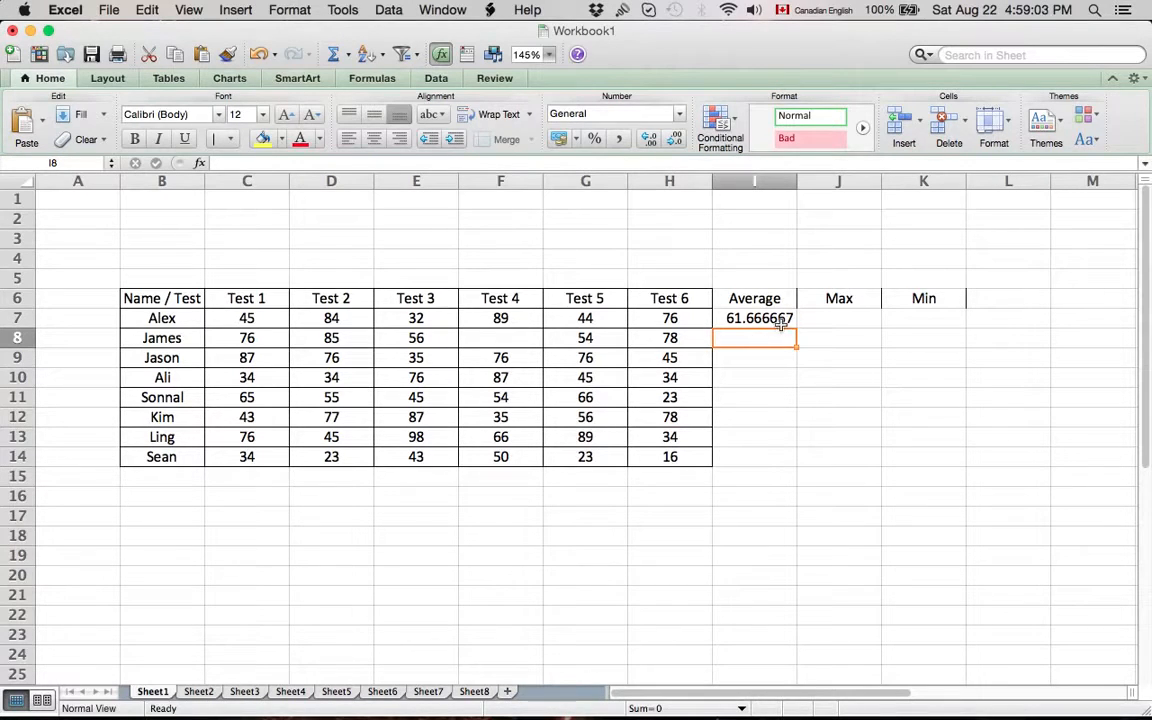
click(789, 325)
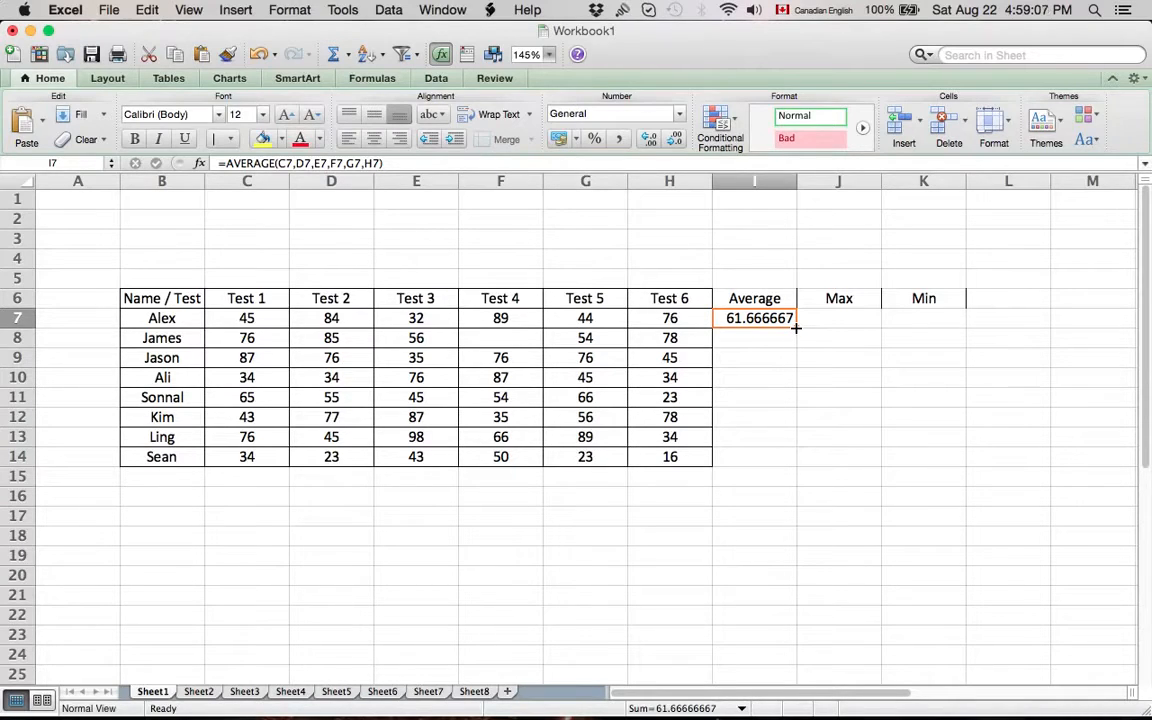
drag(795, 327, 791, 462)
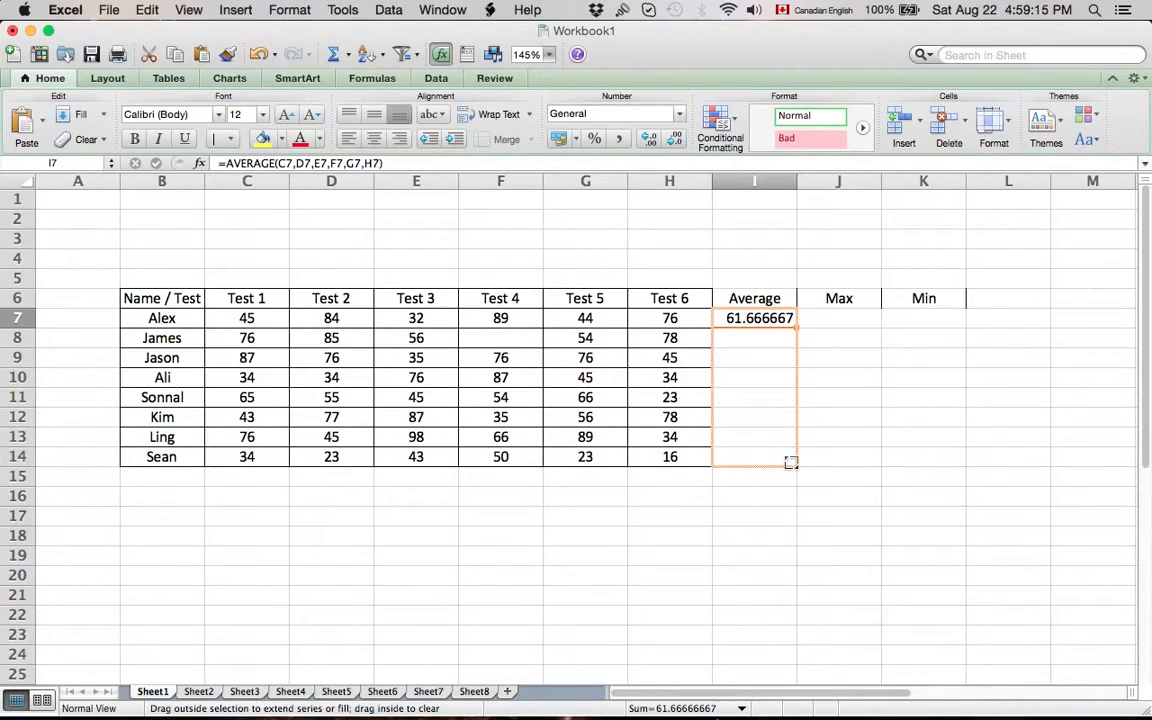
drag(791, 462, 791, 462)
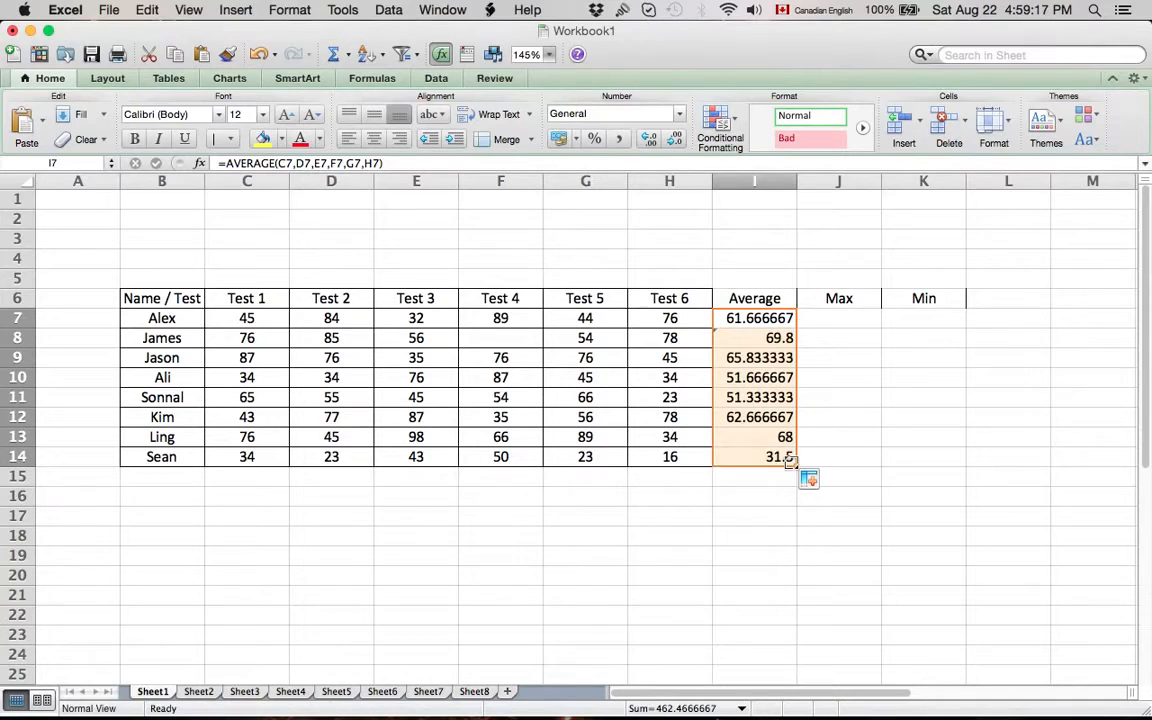
click(373, 138)
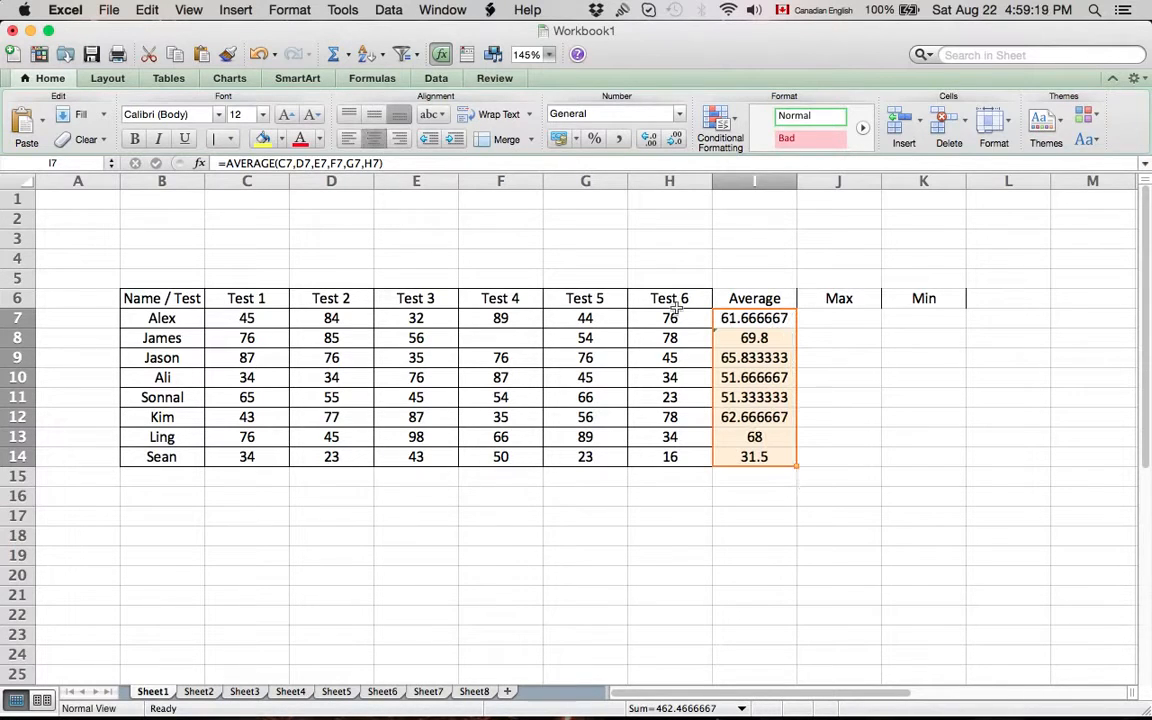
click(752, 378)
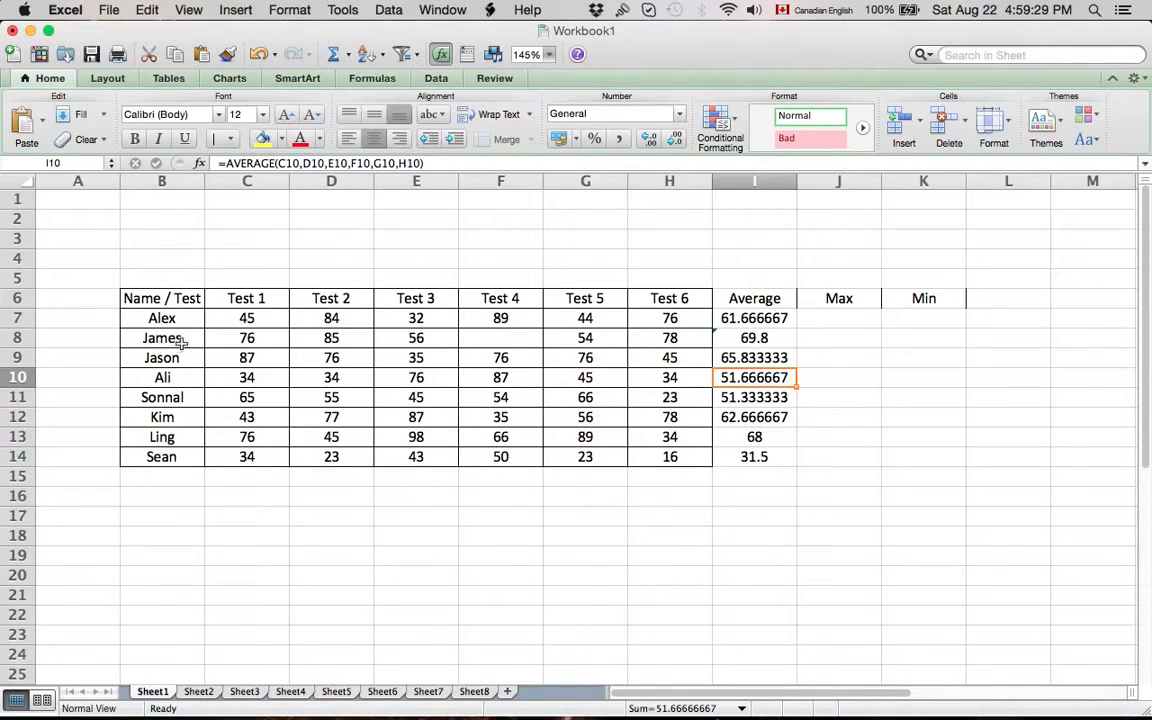
Try a Test 4 score of 0 in the empty cell F8 and remove it again.
click(504, 339)
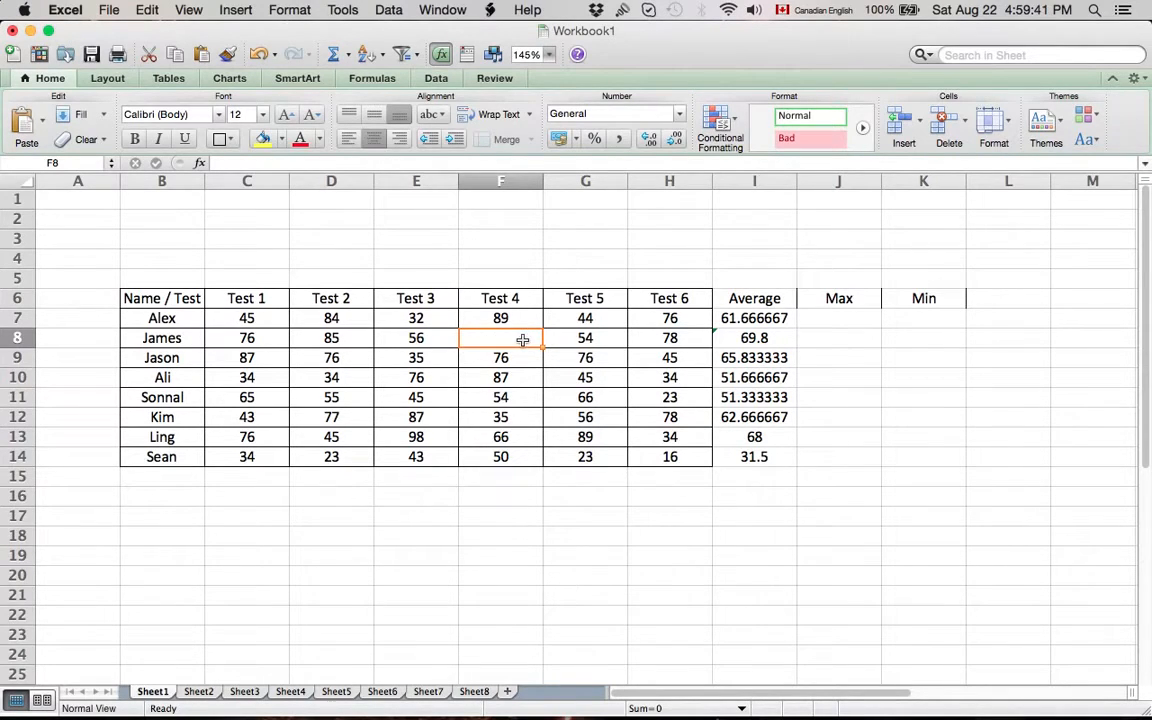
double_click(522, 340)
text(0)
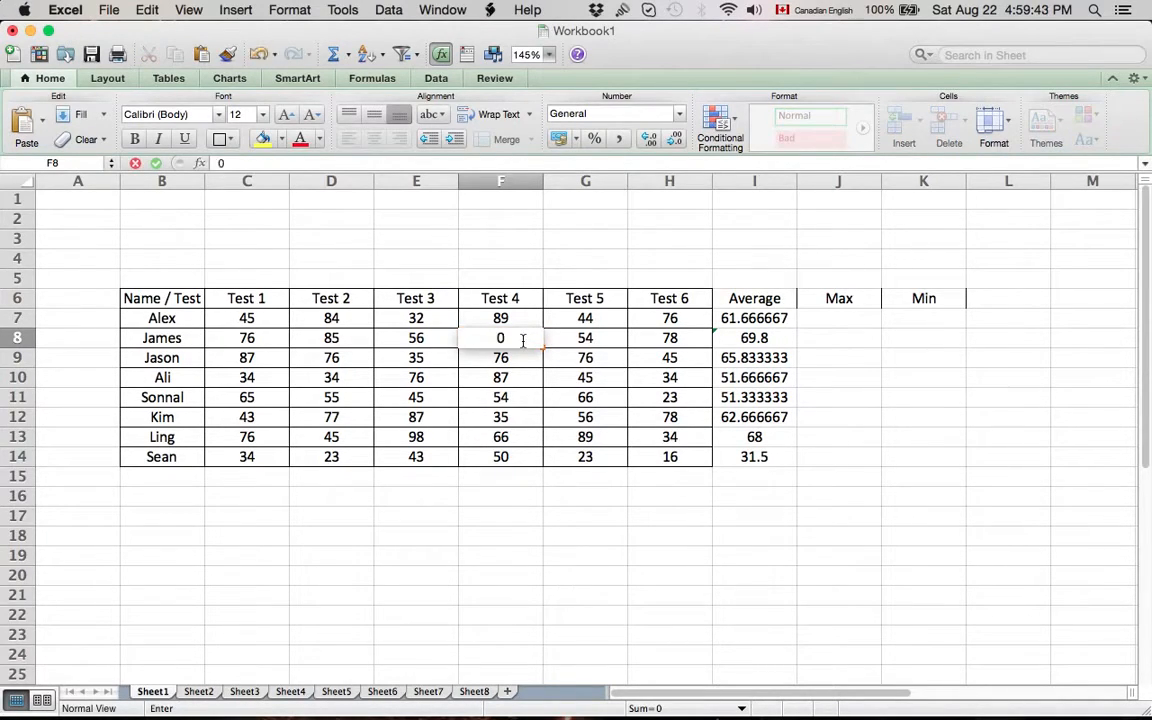
key(Return)
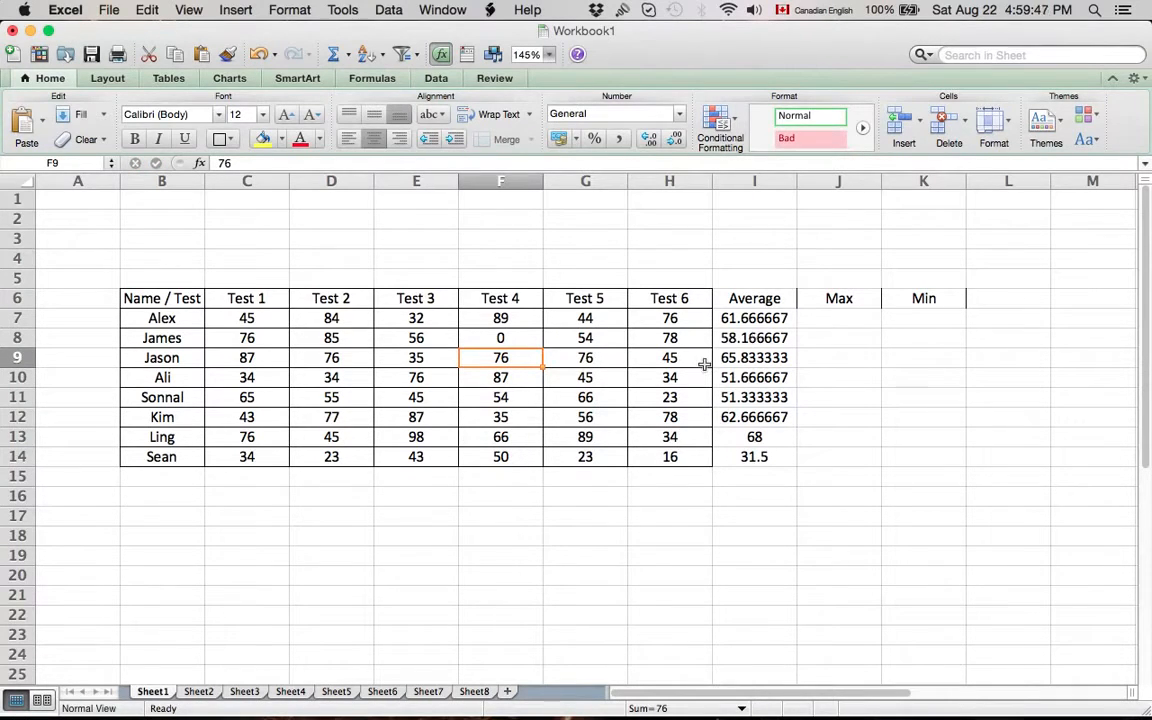
key(Up)
key(BackSpace)
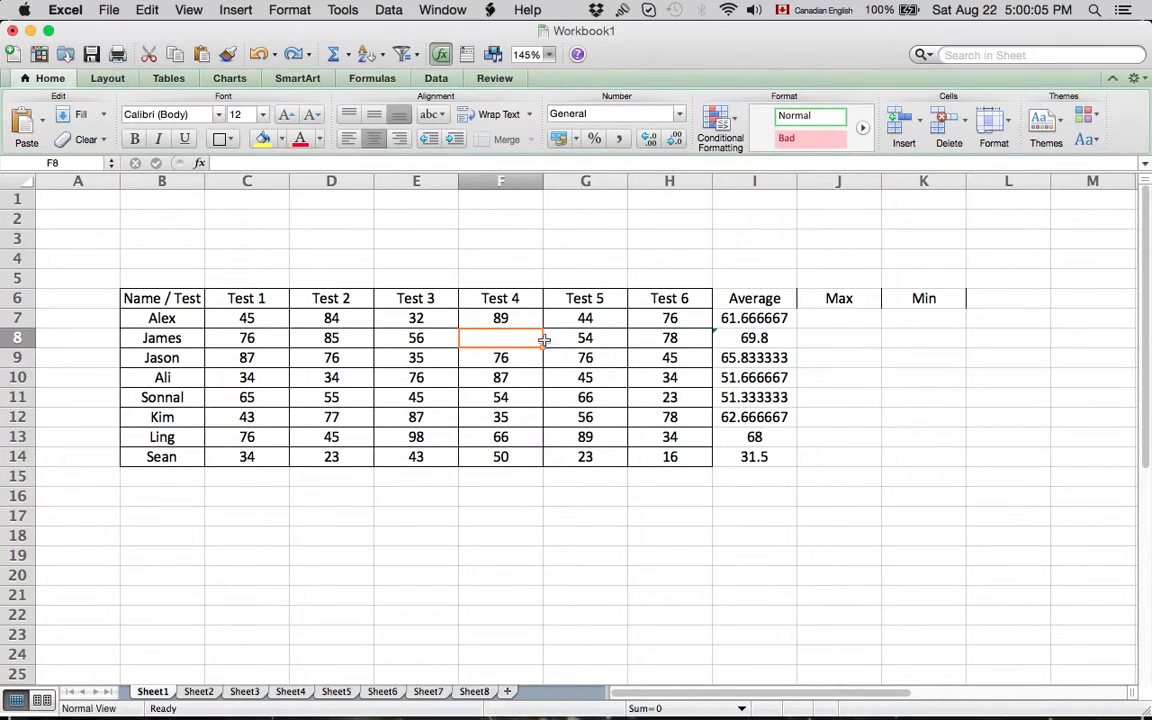
Enter 0 as the missing Test 4 score in cell F8.
double_click(490, 343)
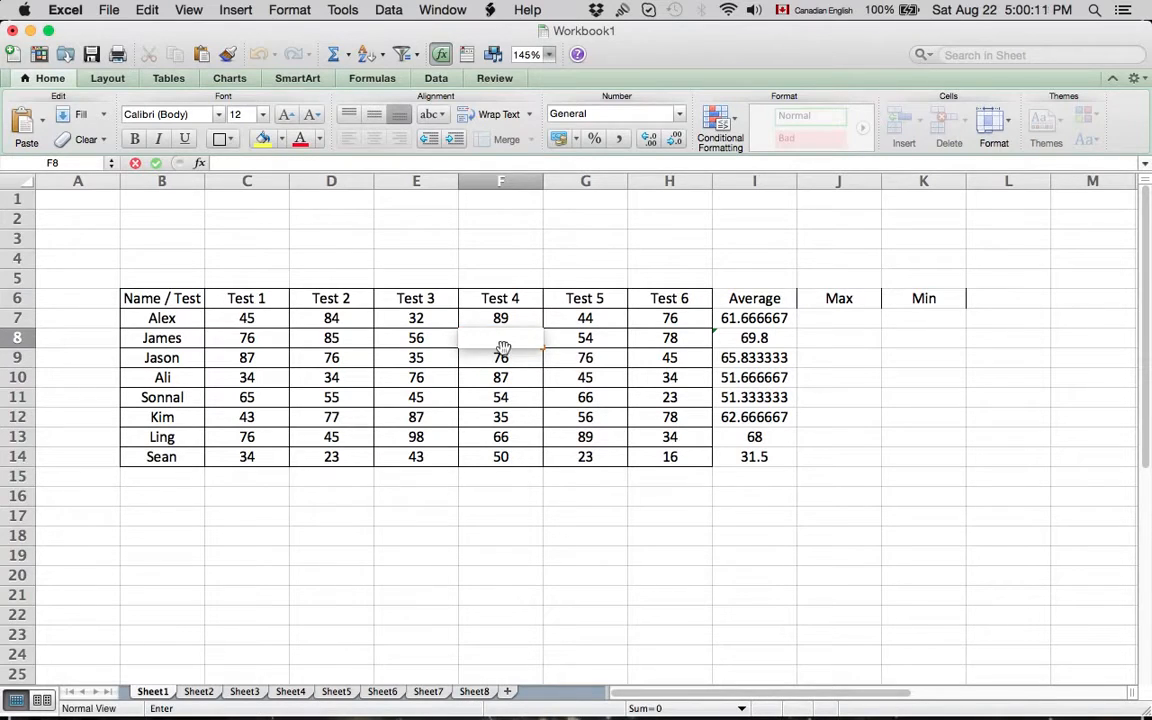
text(0)
click(825, 372)
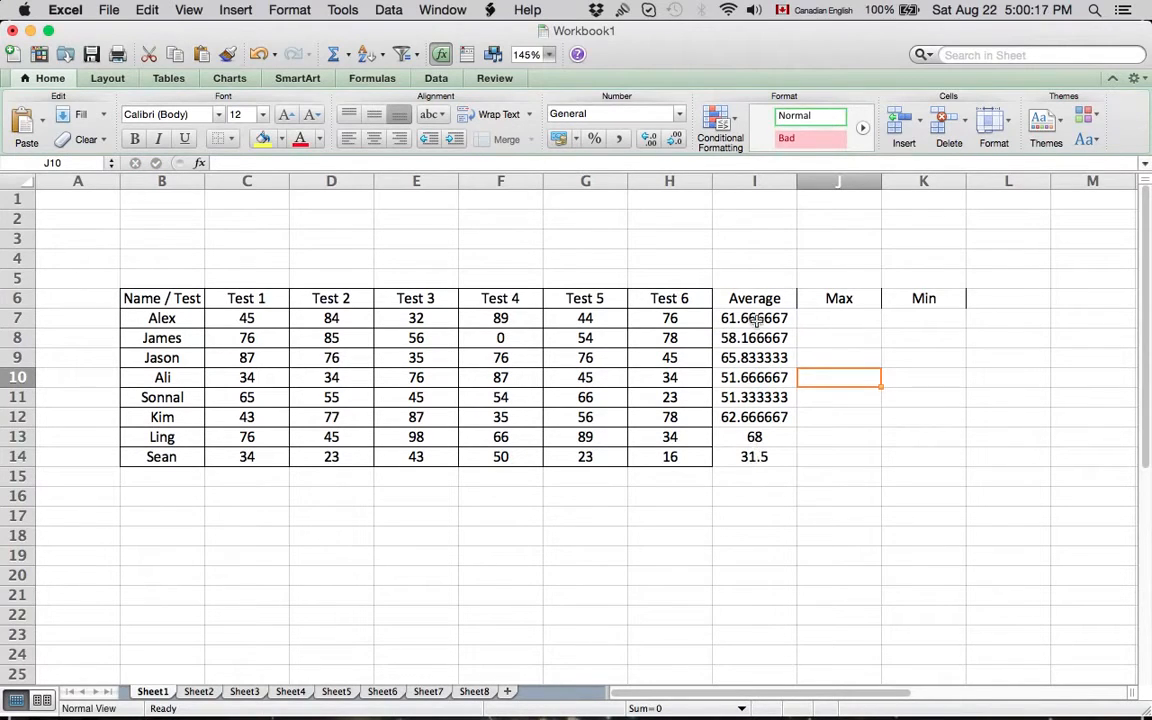
Enter the formula =MAX(C7,D7,E7,F7,G7,H7,) in cell J7 to return the first student's highest score.
click(836, 321)
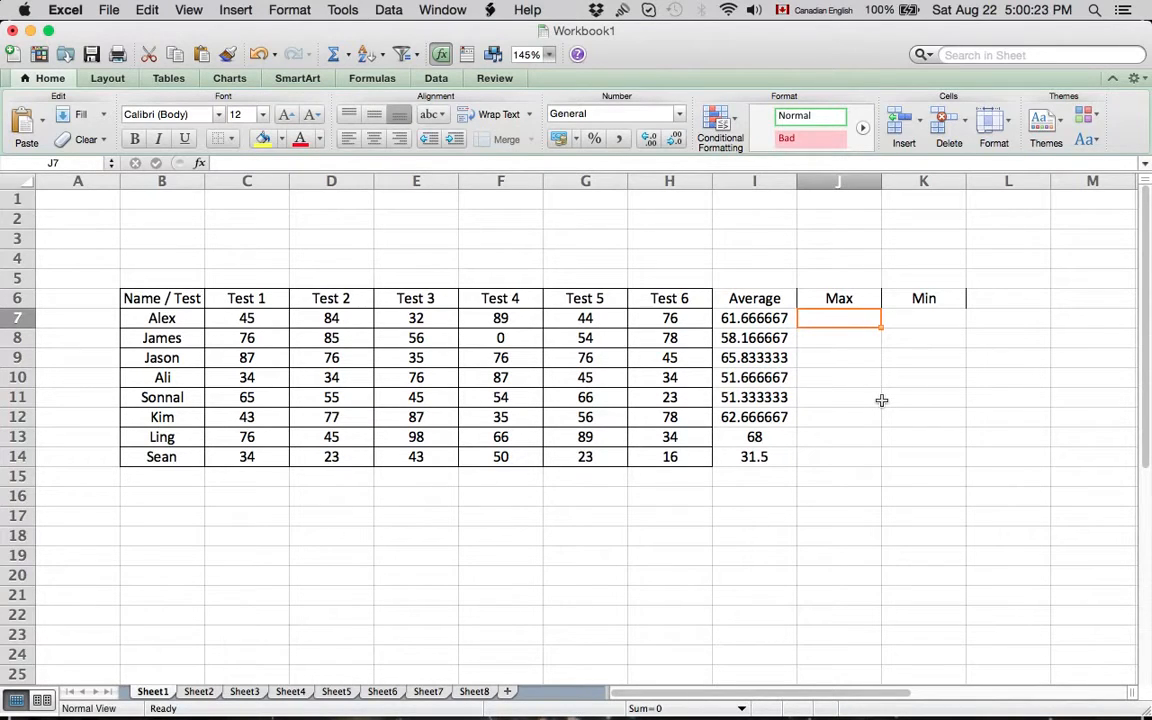
key(Down)
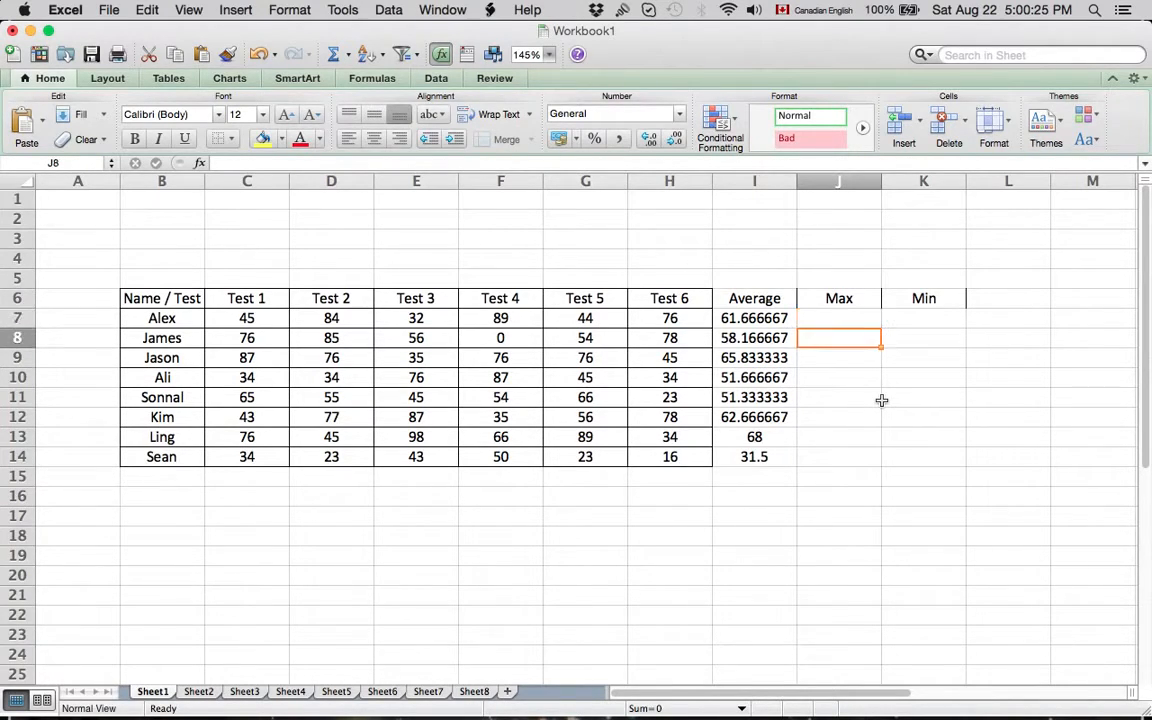
click(845, 312)
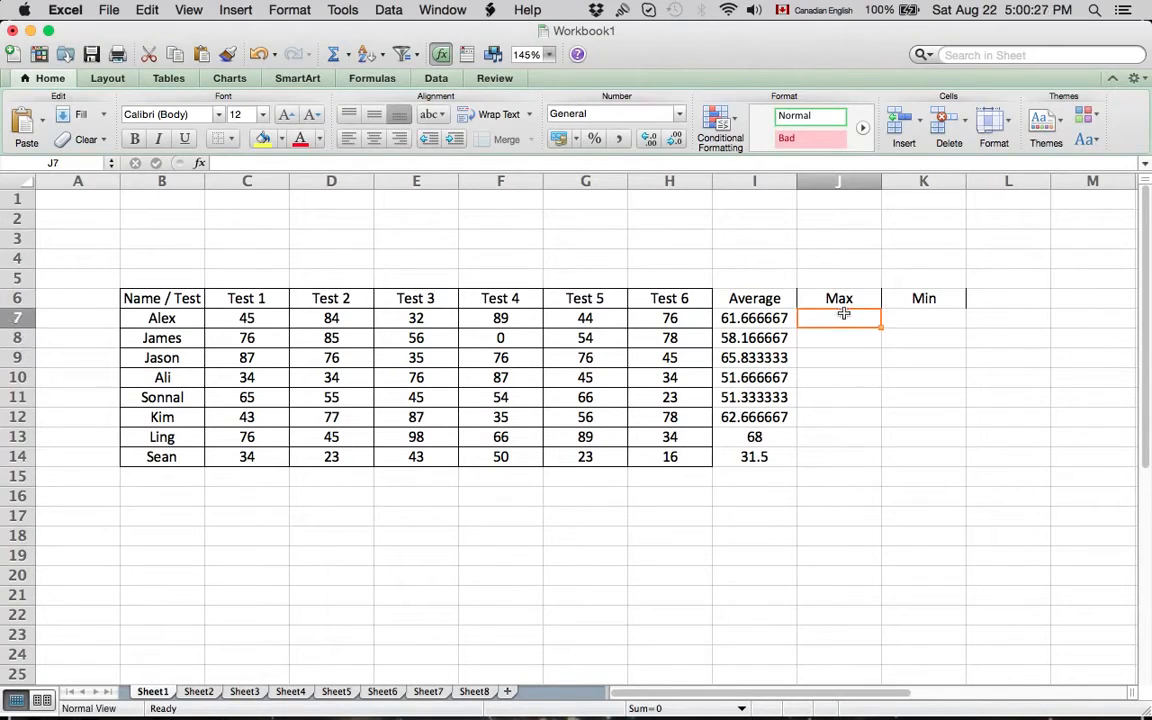
text(=)
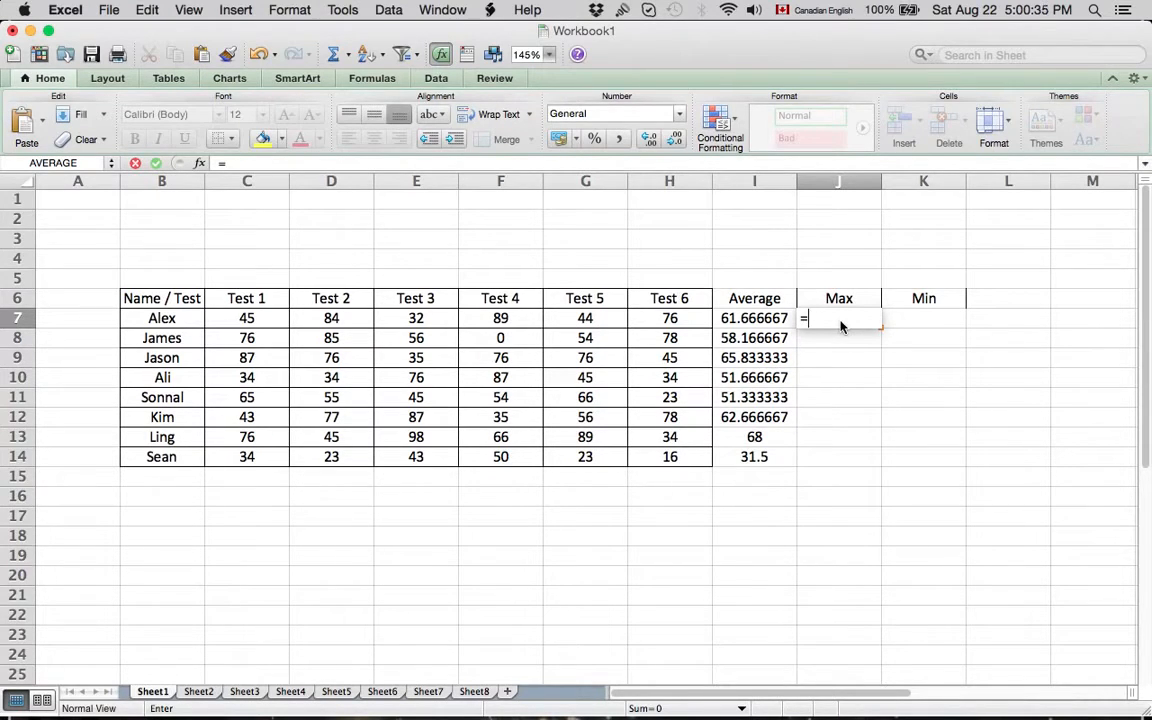
text(max)
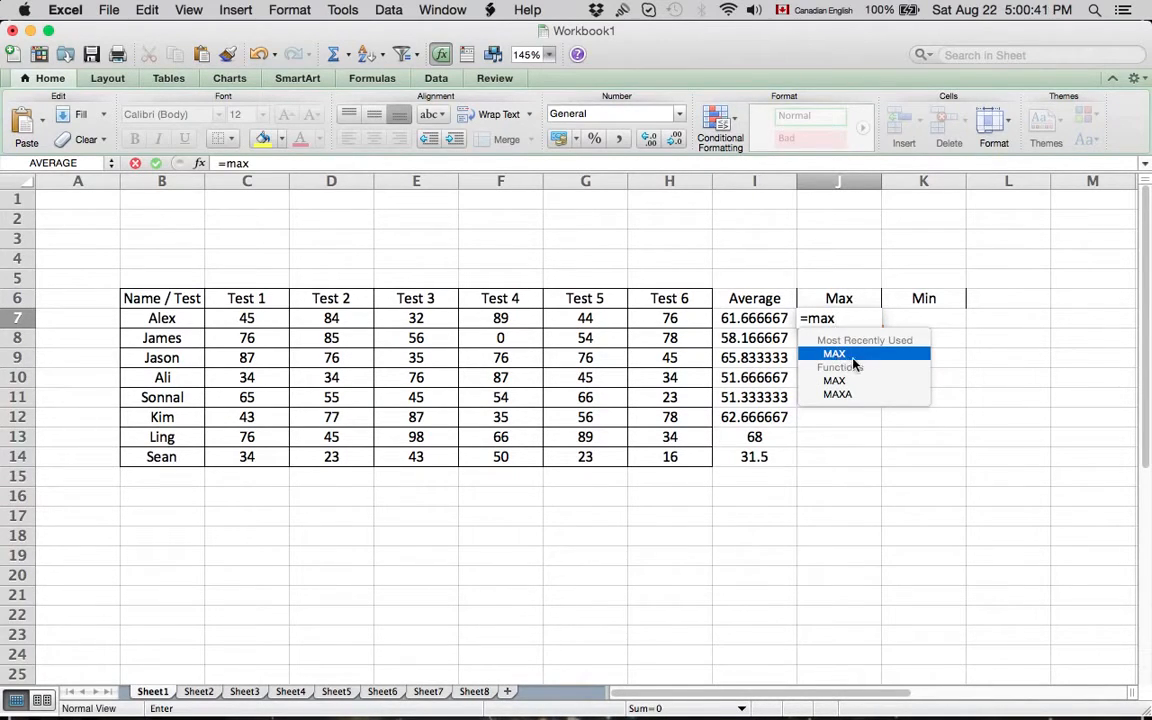
double_click(846, 356)
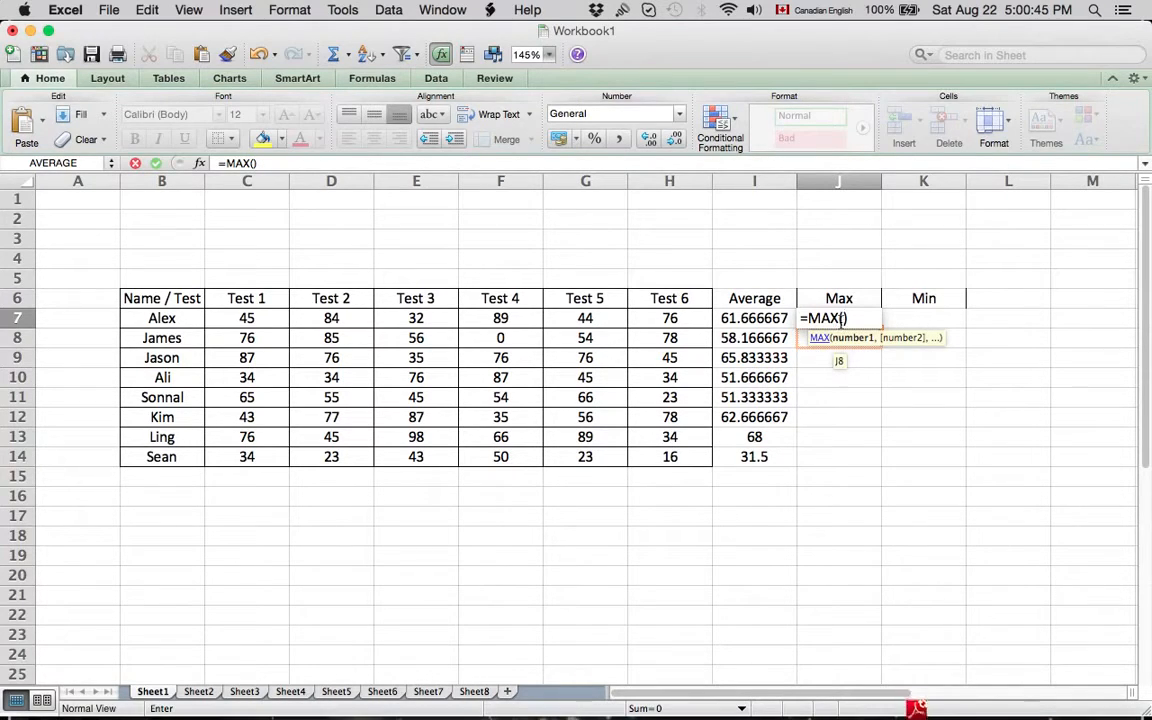
click(245, 316)
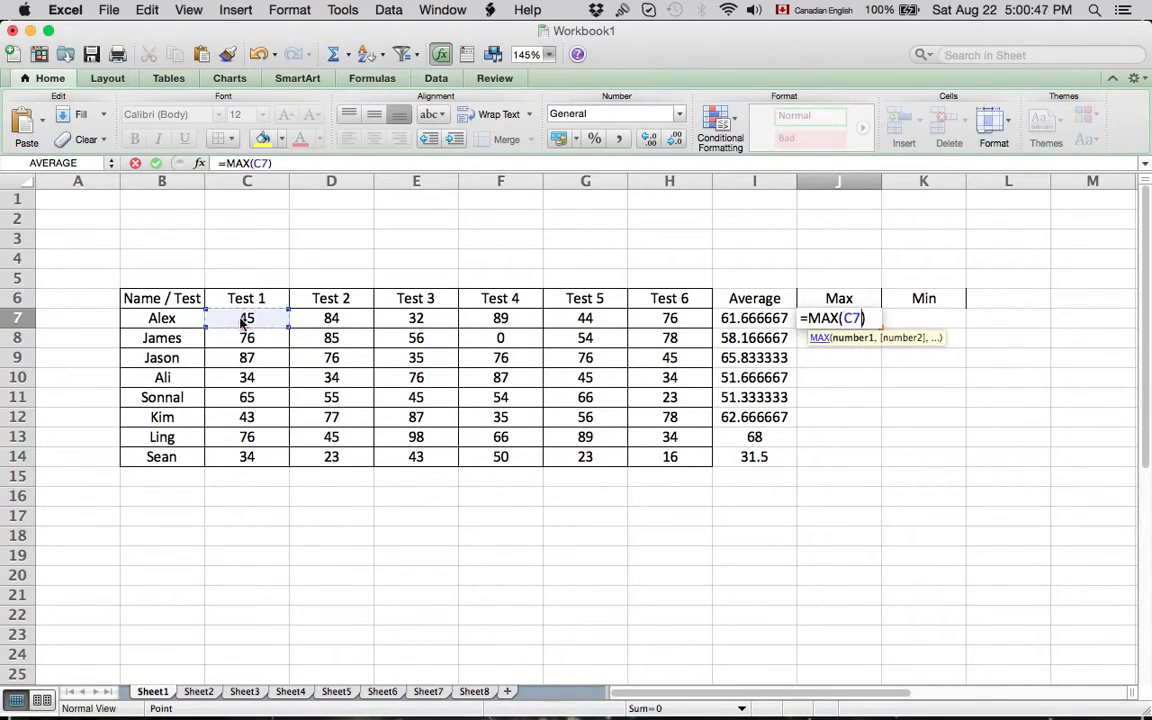
text(,)
click(331, 318)
text(,)
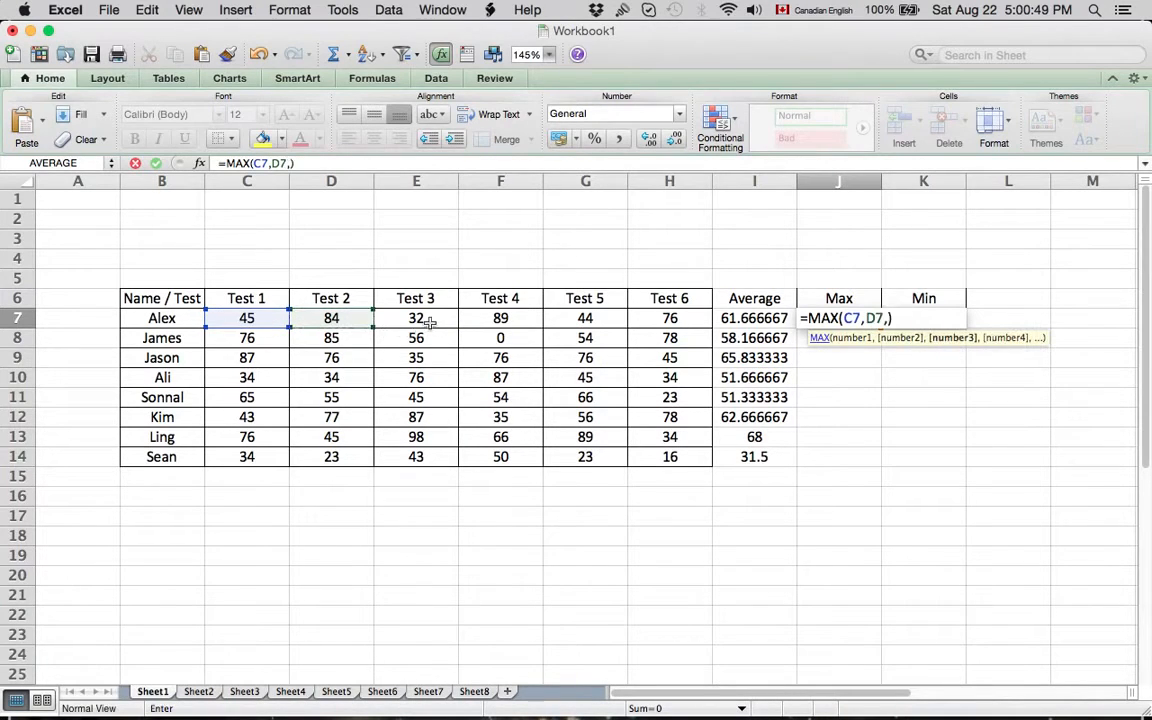
click(416, 317)
text(,)
click(490, 320)
text(,)
click(580, 318)
text(,)
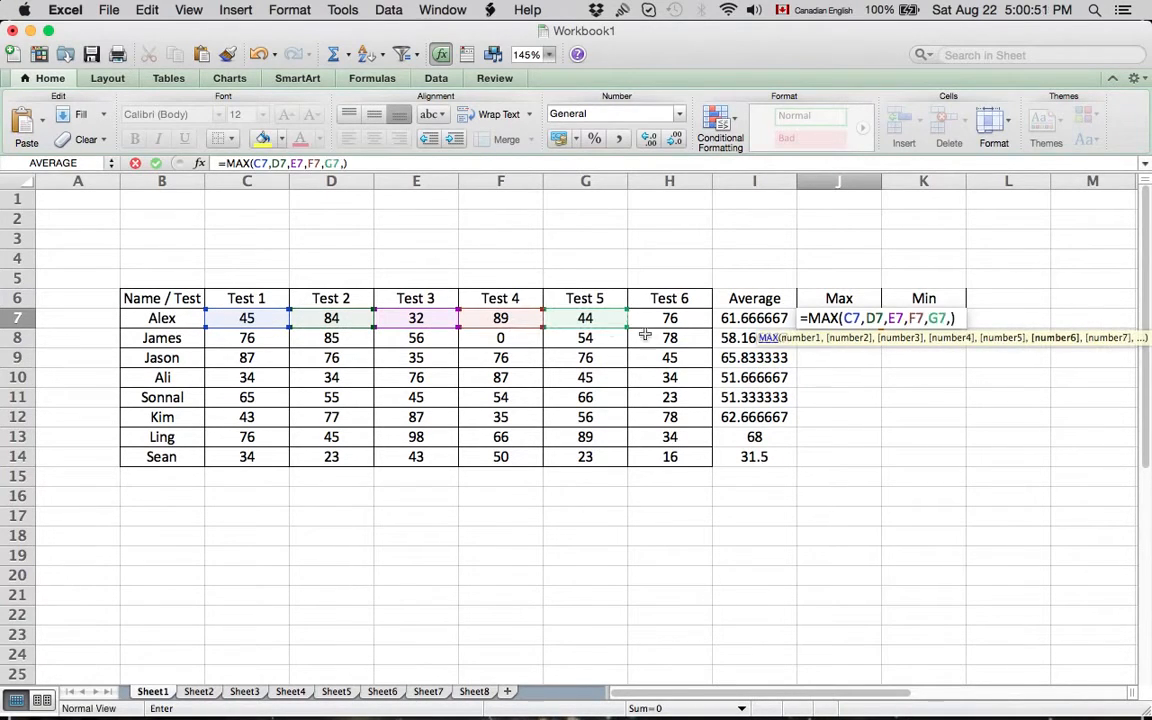
click(664, 318)
text(,)
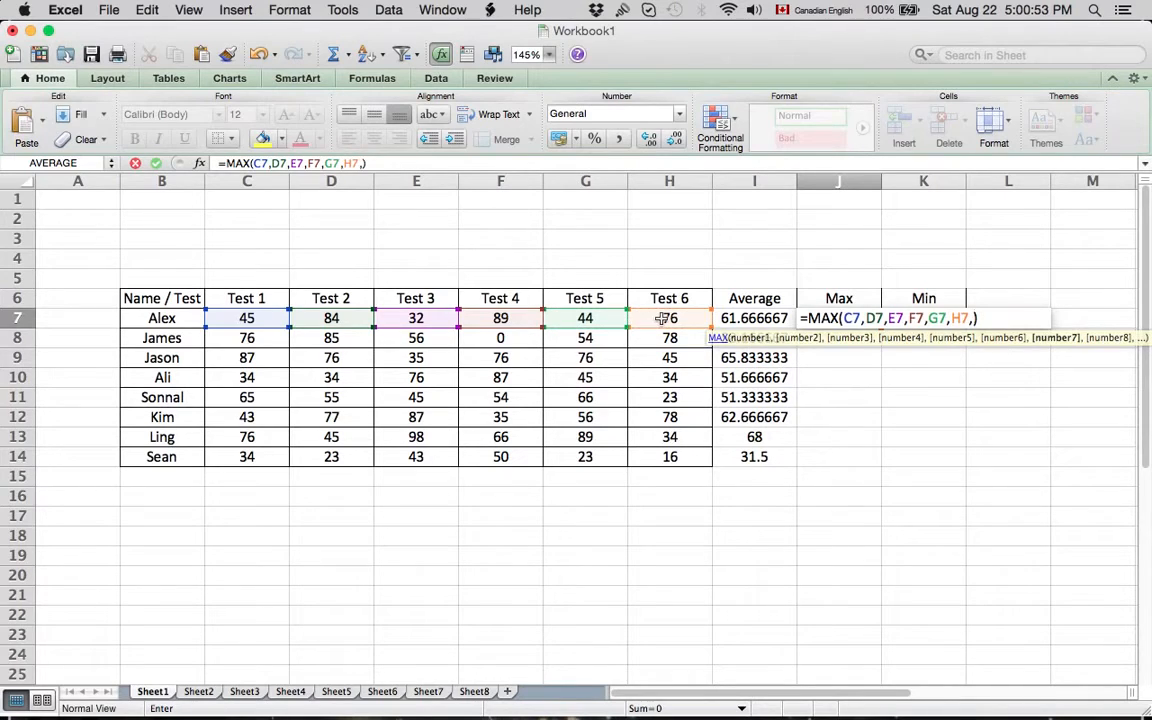
key(Return)
Fill the MAX formula from J7 down to J14 for the remaining students.
click(820, 318)
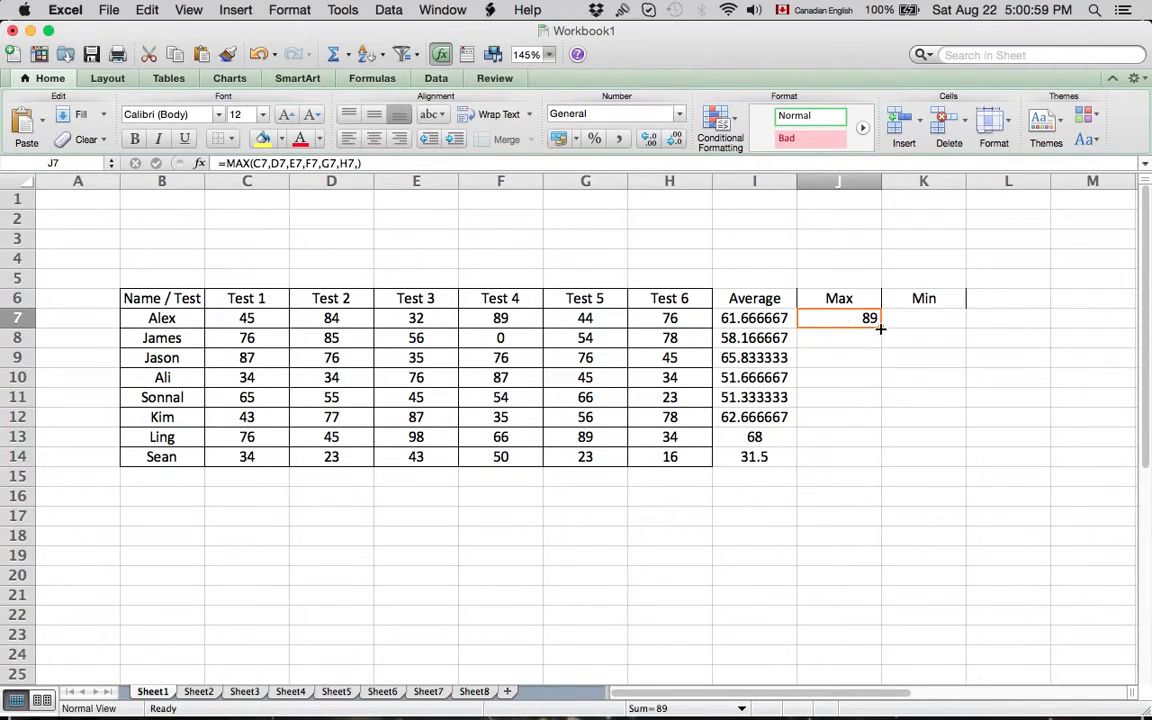
drag(880, 329, 880, 466)
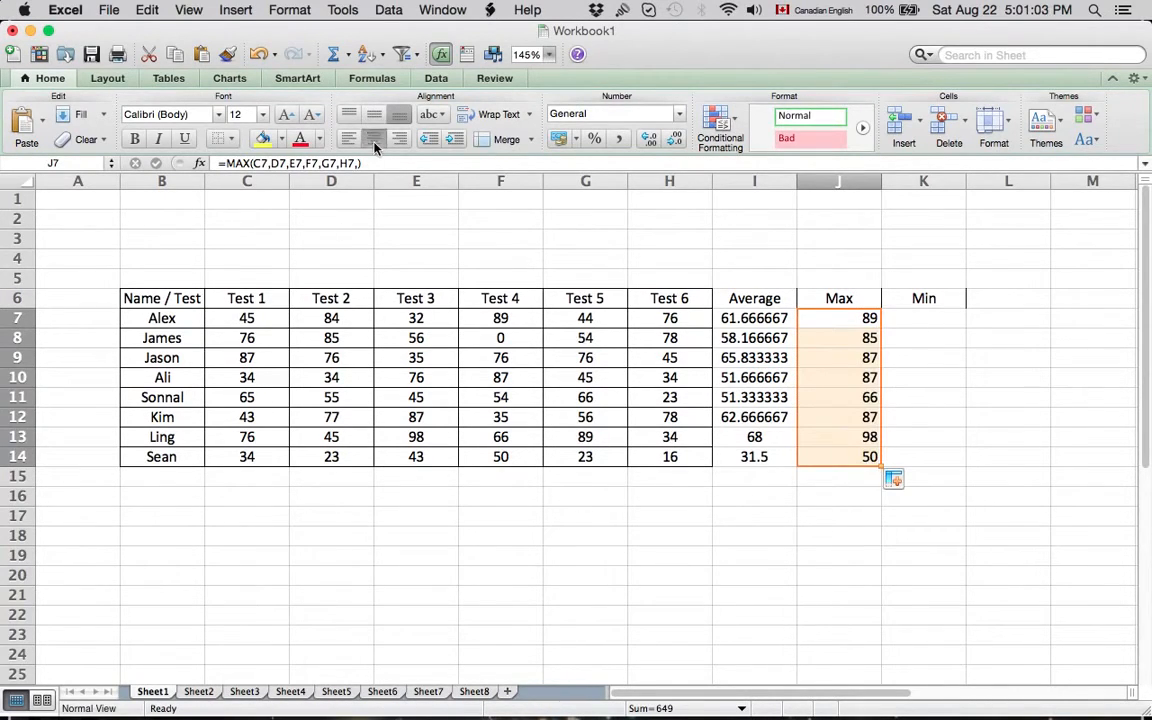
double_click(929, 319)
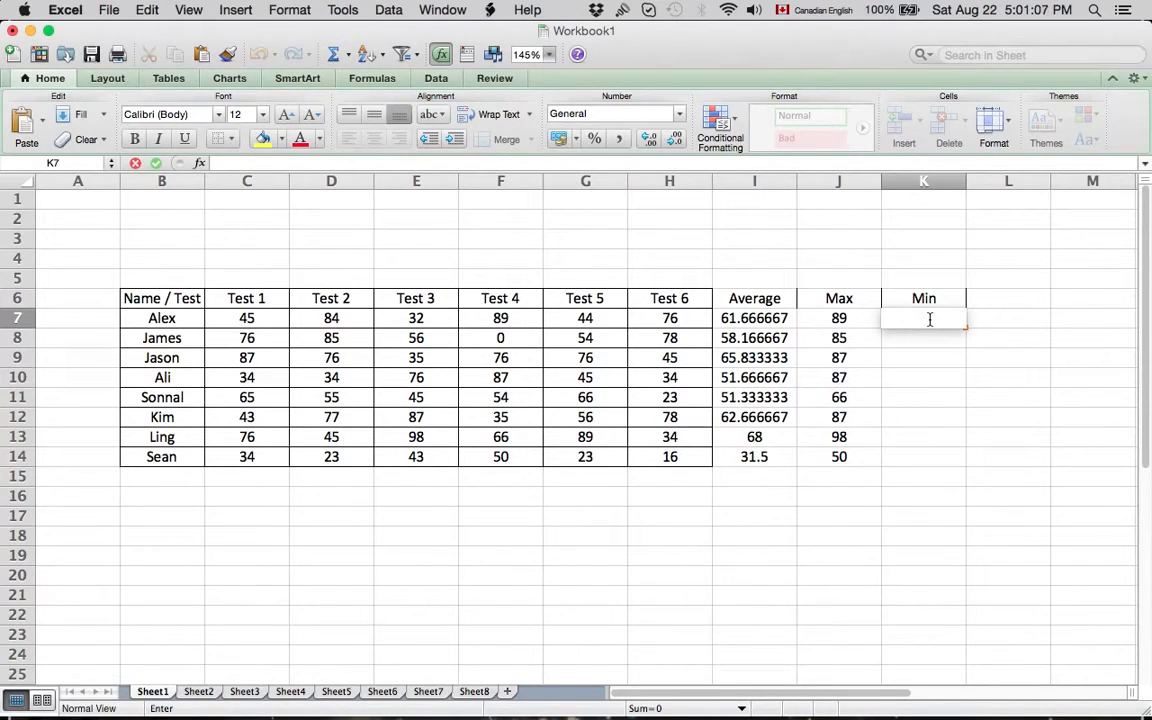
text(Min)
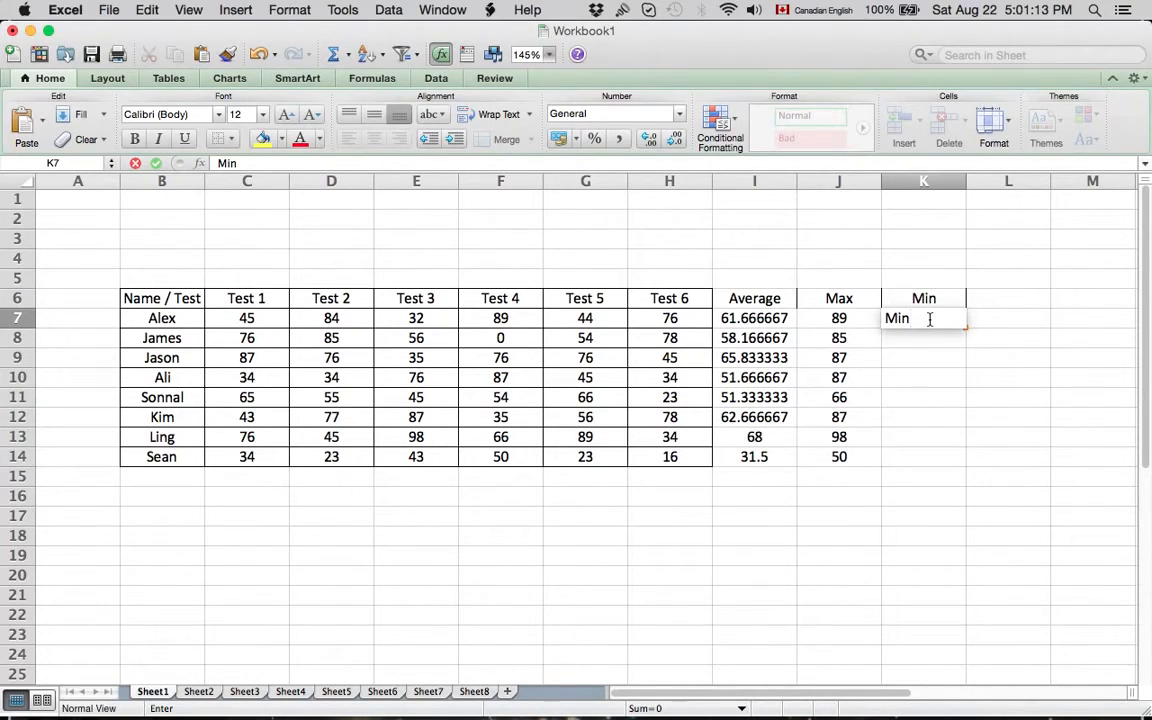
key(Return)
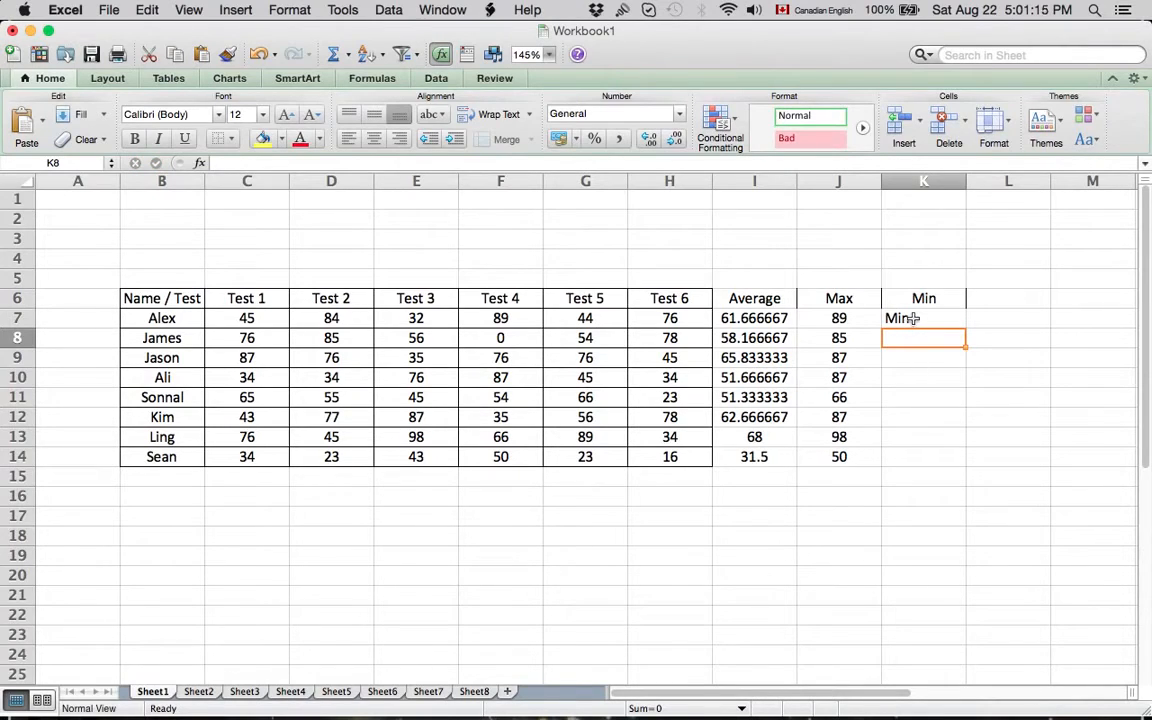
double_click(915, 318)
key(BackSpace)
key(BackSpace)
key(BackSpace)
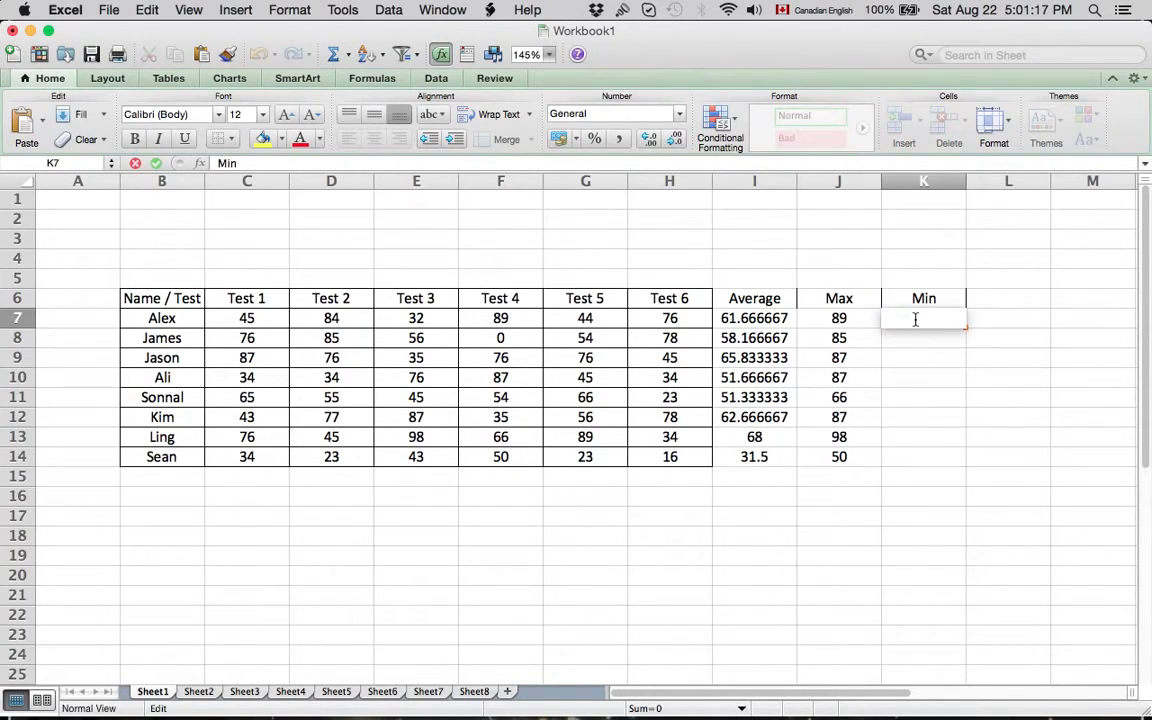
Enter the formula =MIN(C7,D7,E7,F7,G7,H7) in cell K7 to return the first student's lowest score.
text(=)
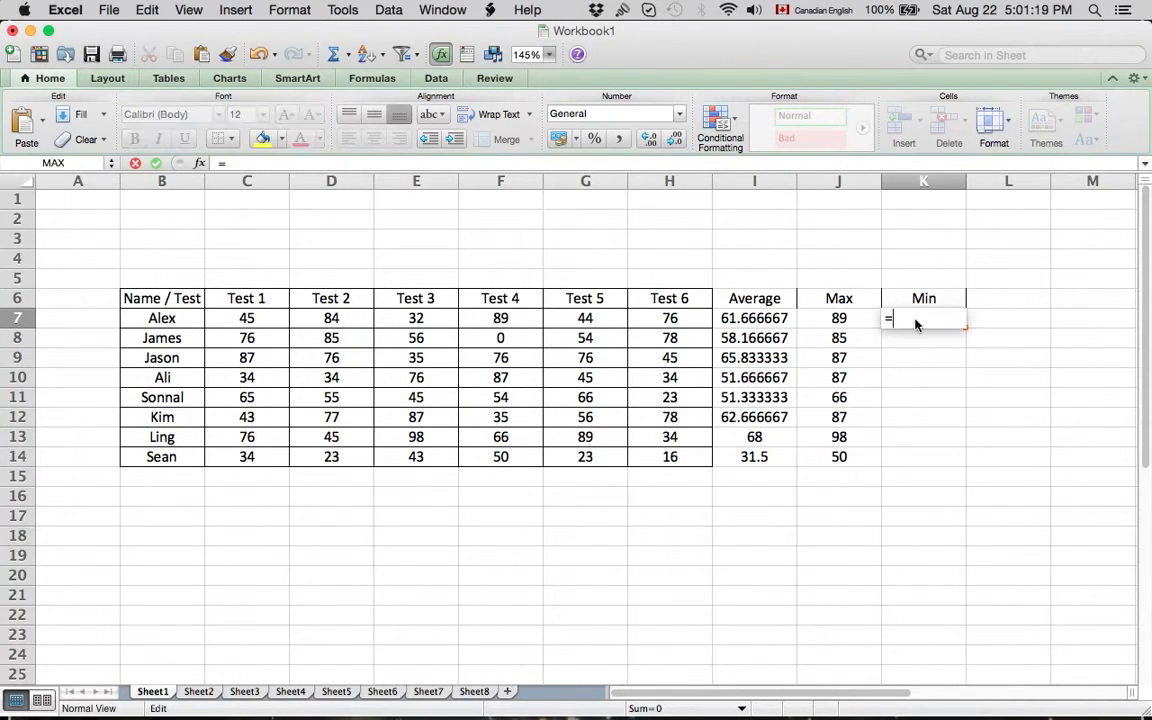
text(Min)
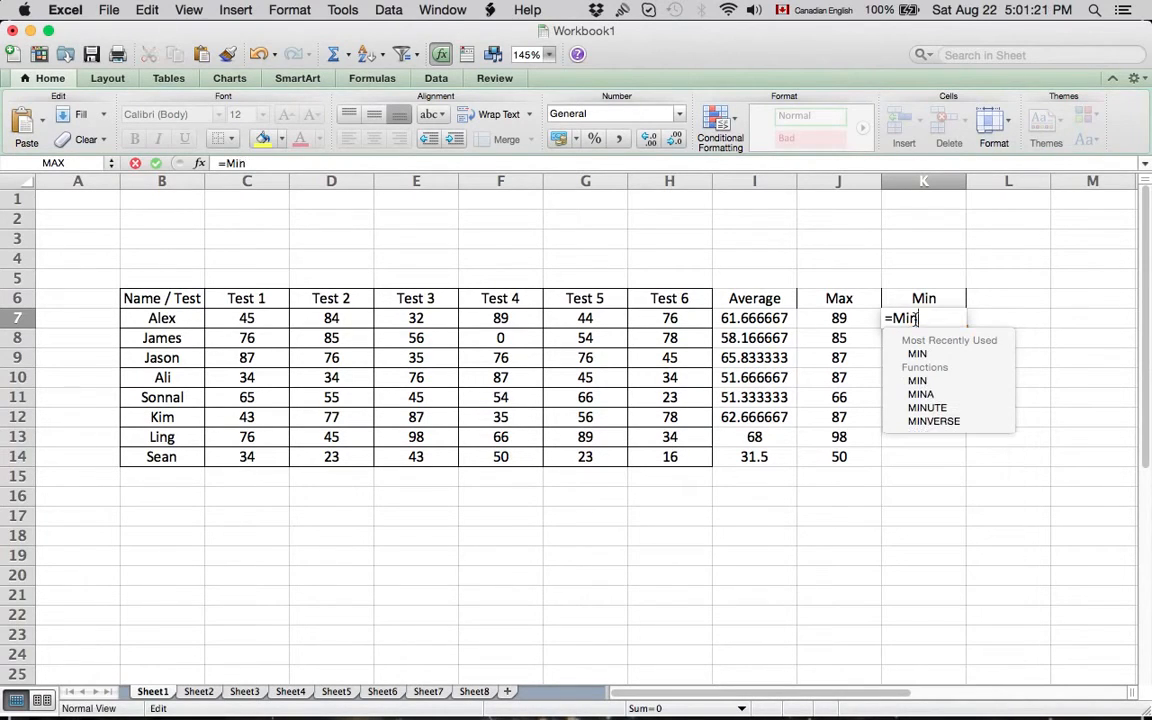
double_click(935, 355)
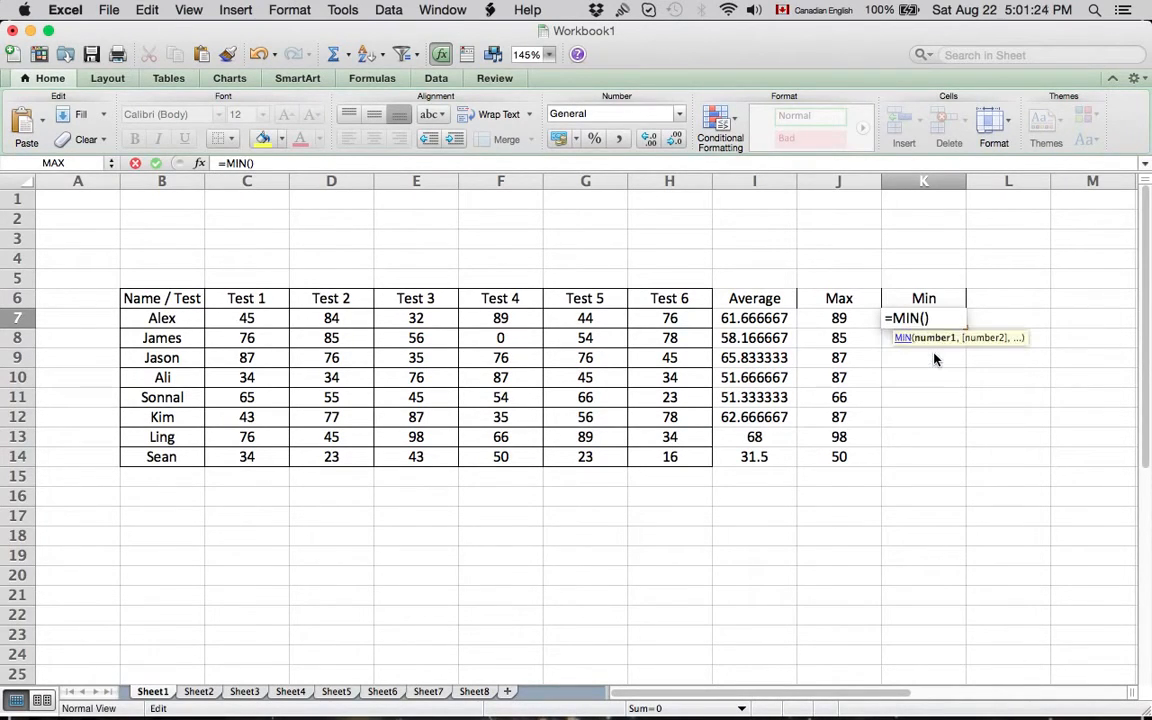
click(235, 320)
text(,)
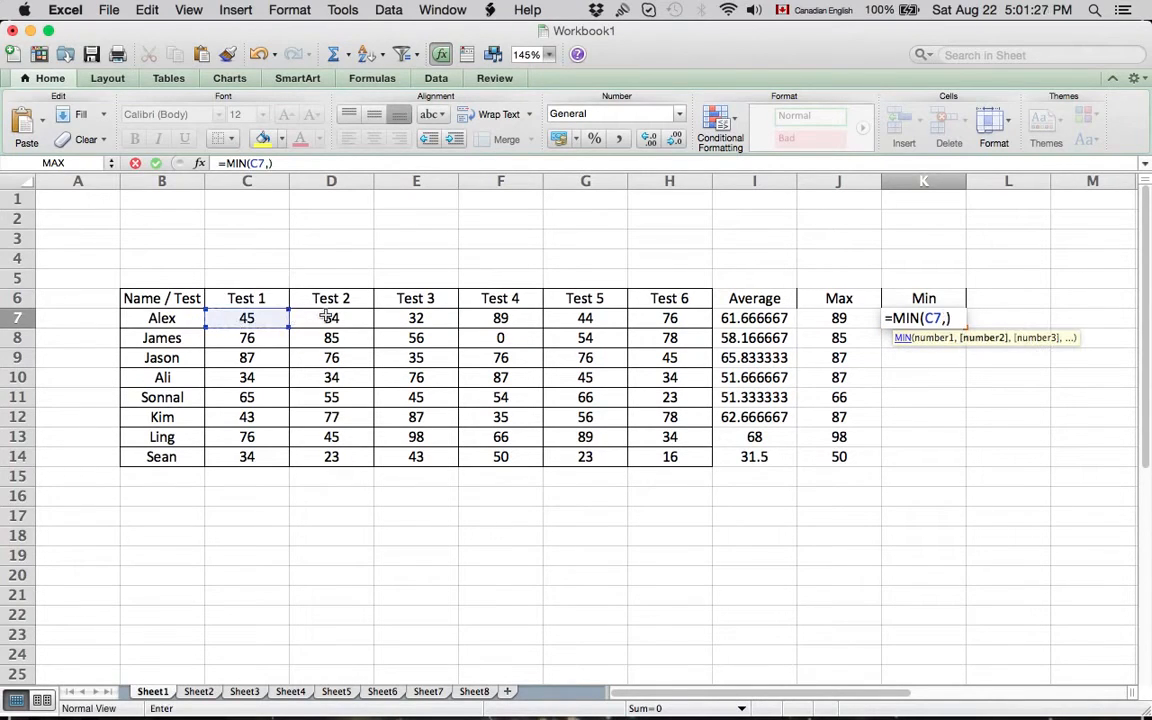
click(325, 318)
text(,)
click(410, 318)
text(,)
click(498, 318)
text(,)
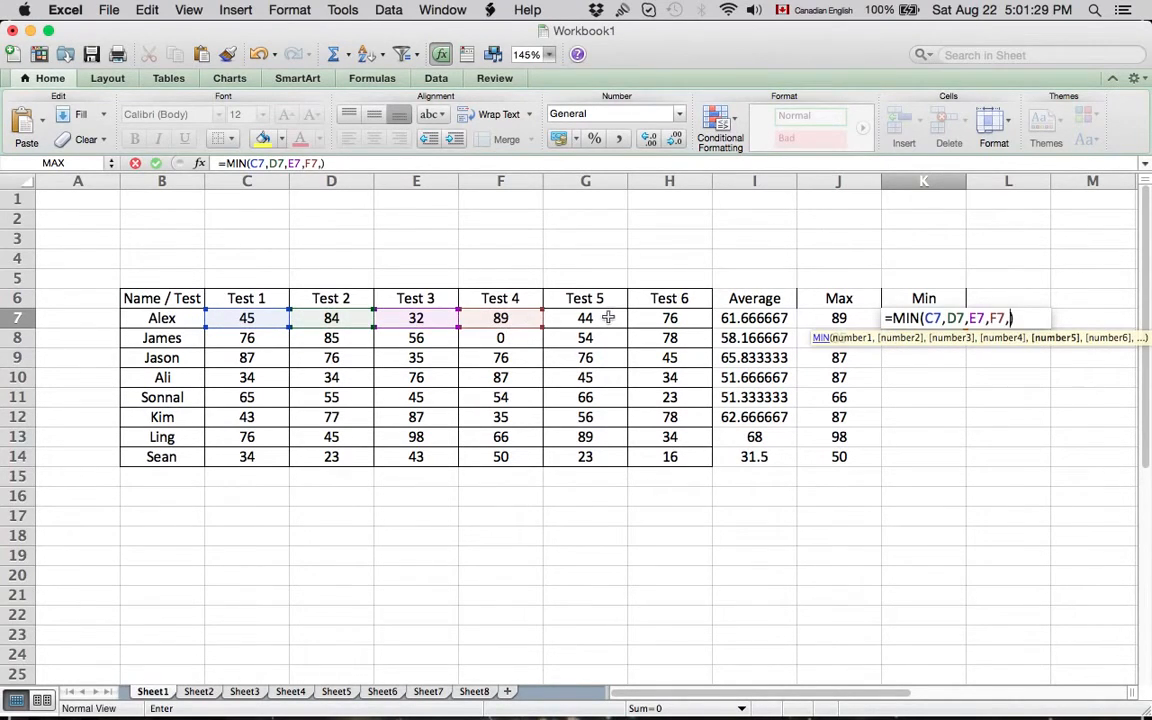
click(590, 318)
text(,)
click(663, 318)
text(,)
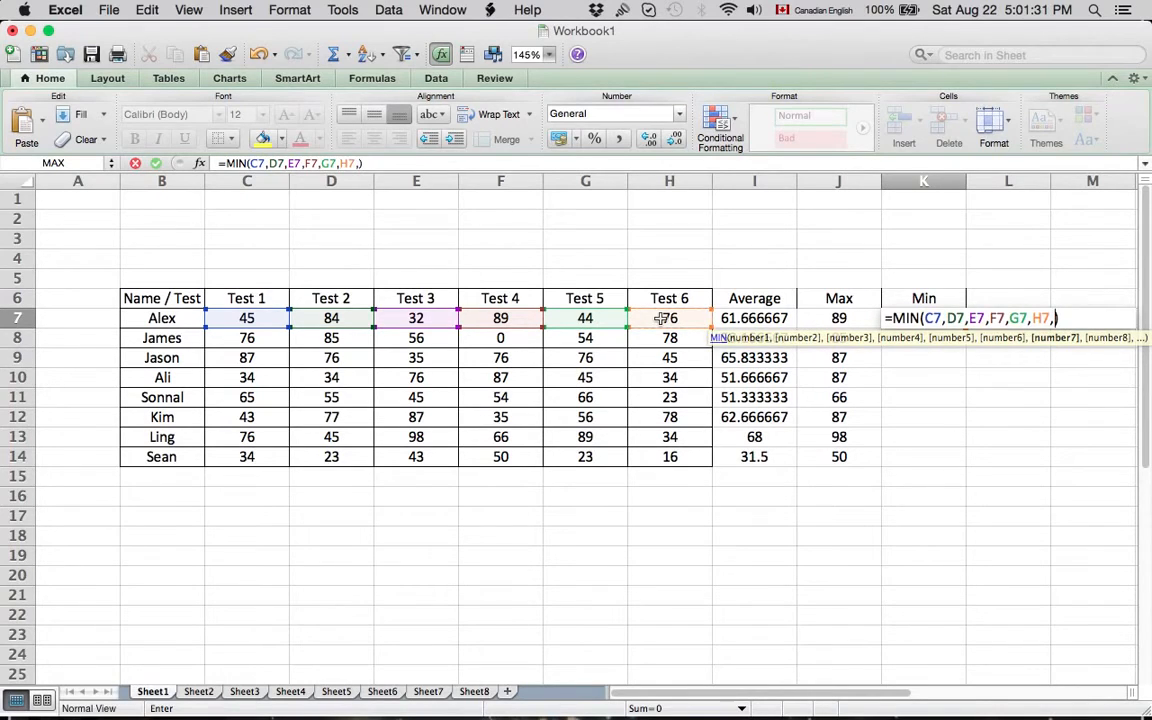
key(BackSpace)
key(Return)
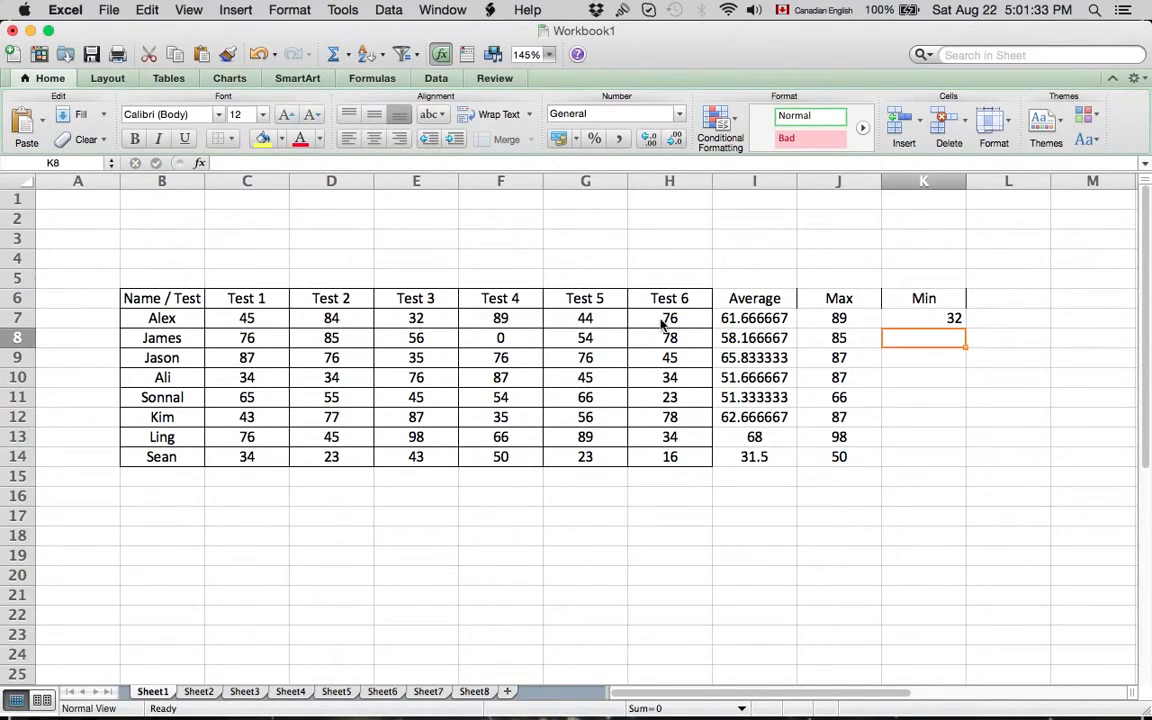
Fill the MIN formula from K7 down to K14 and centre the values in that range.
click(948, 319)
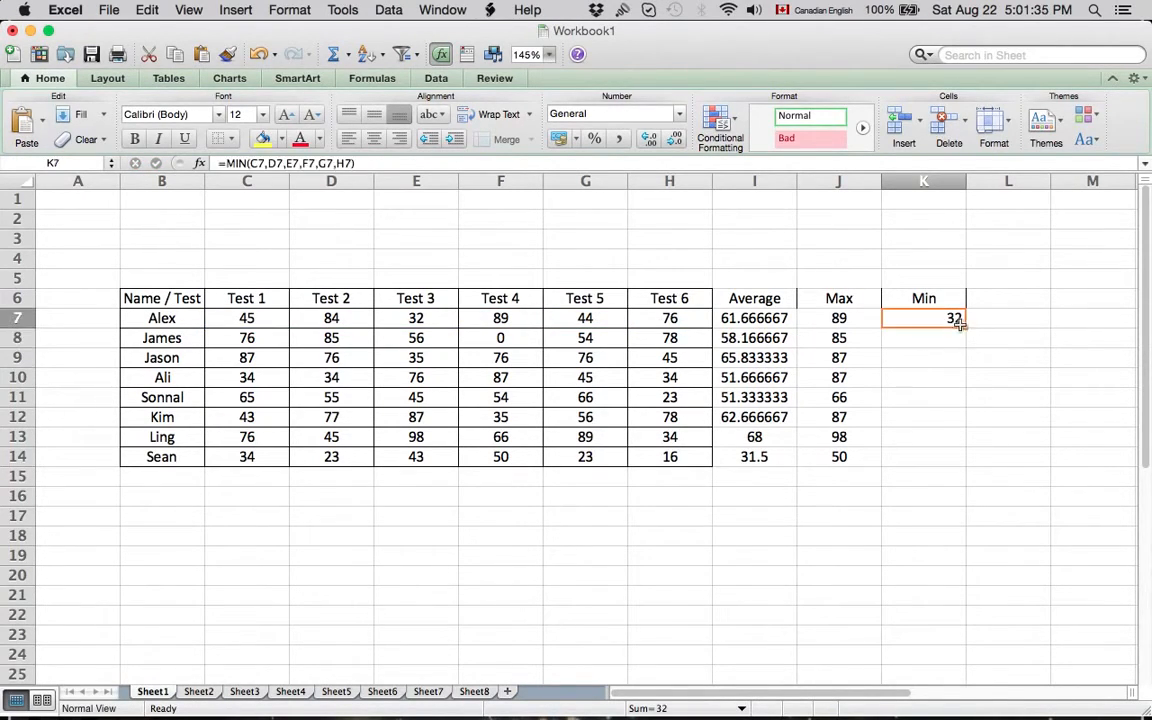
drag(965, 328, 926, 474)
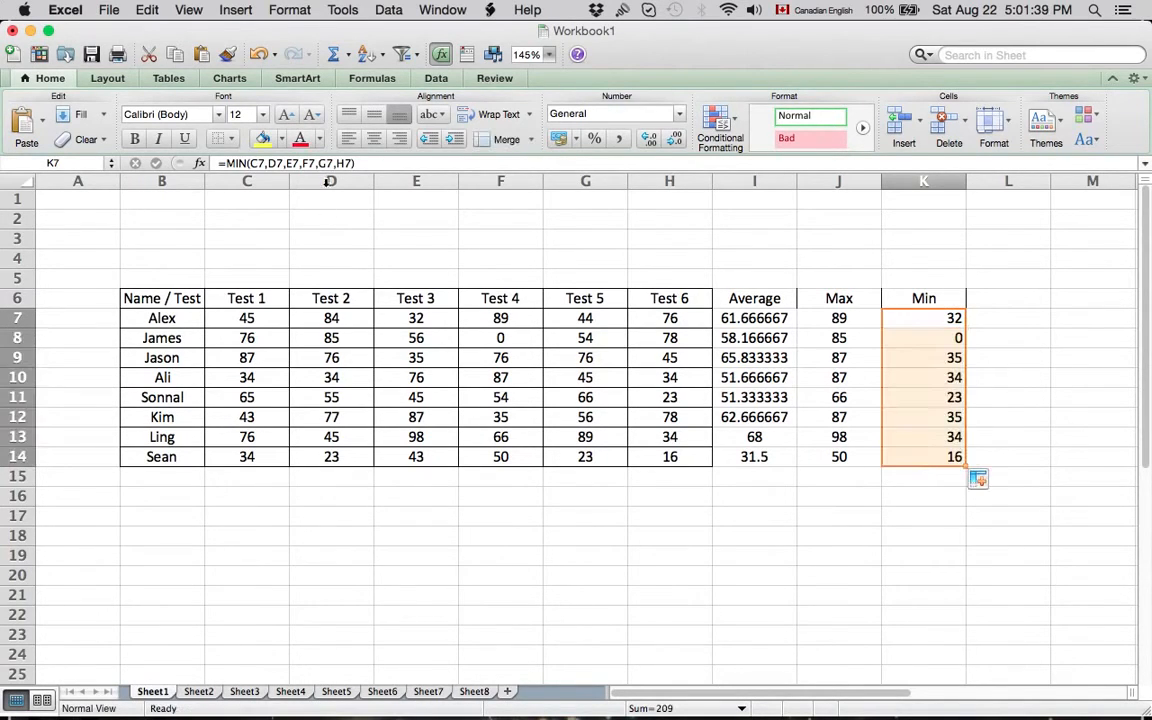
click(375, 141)
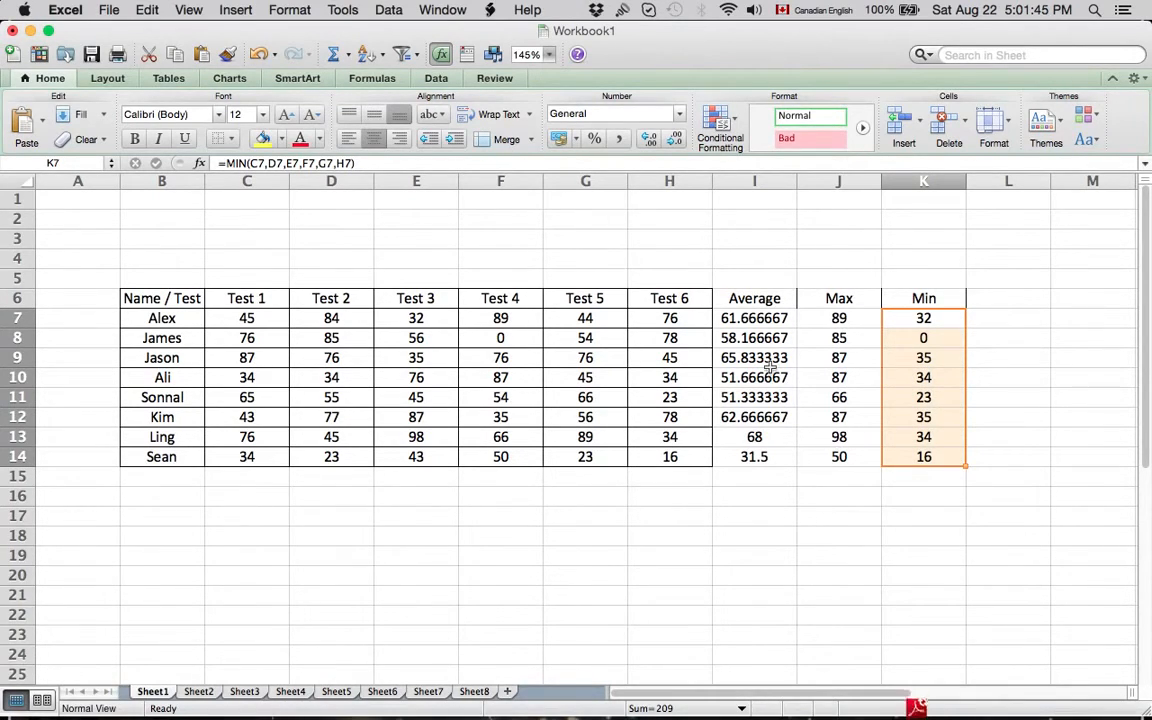
Format the averages in I7:I14 with the Number category and 0 decimal places.
drag(738, 318, 754, 456)
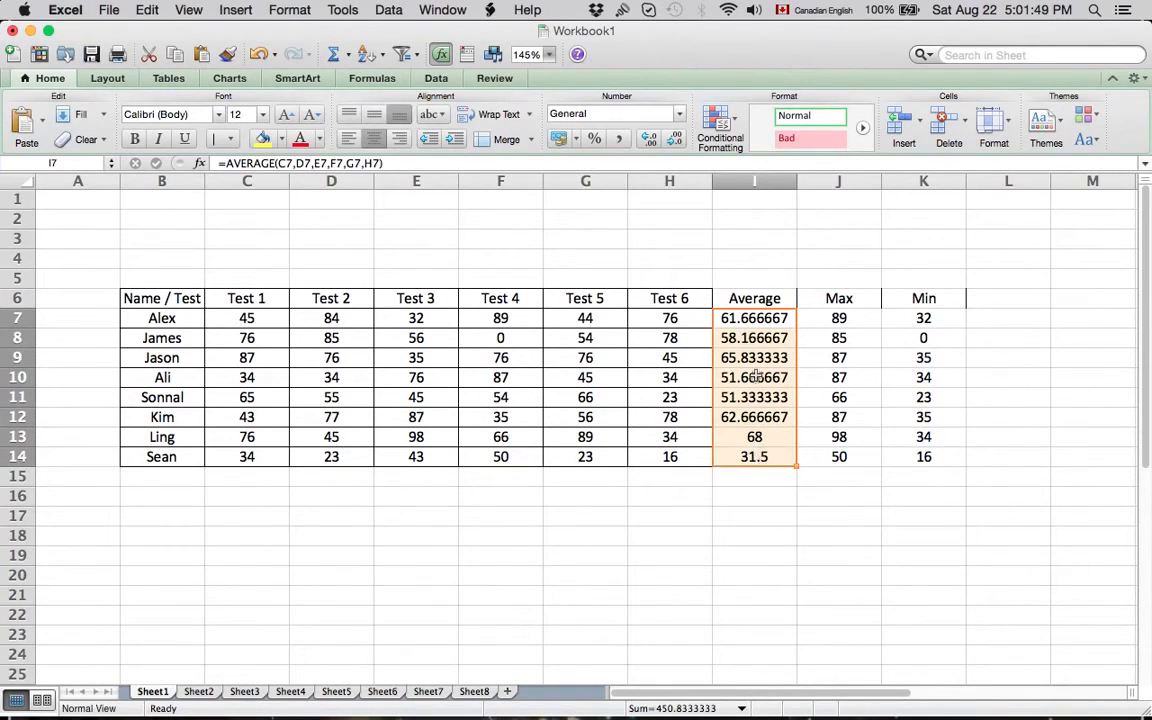
click(758, 495)
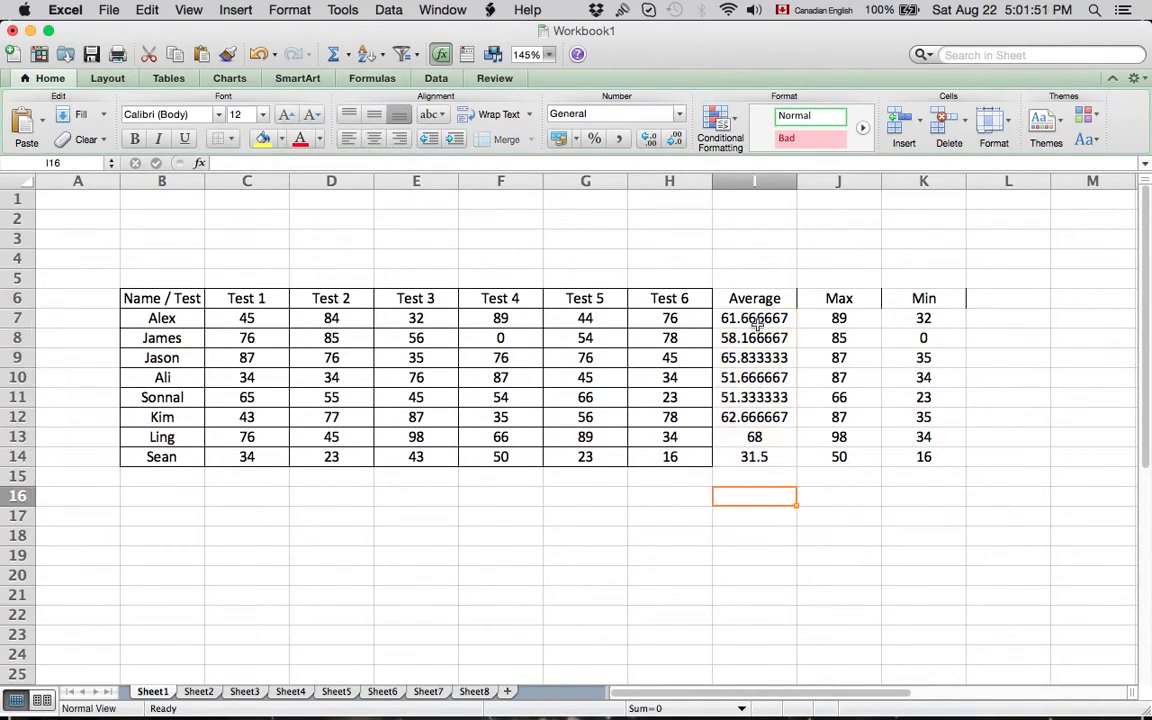
drag(745, 318, 754, 456)
right_click(752, 330)
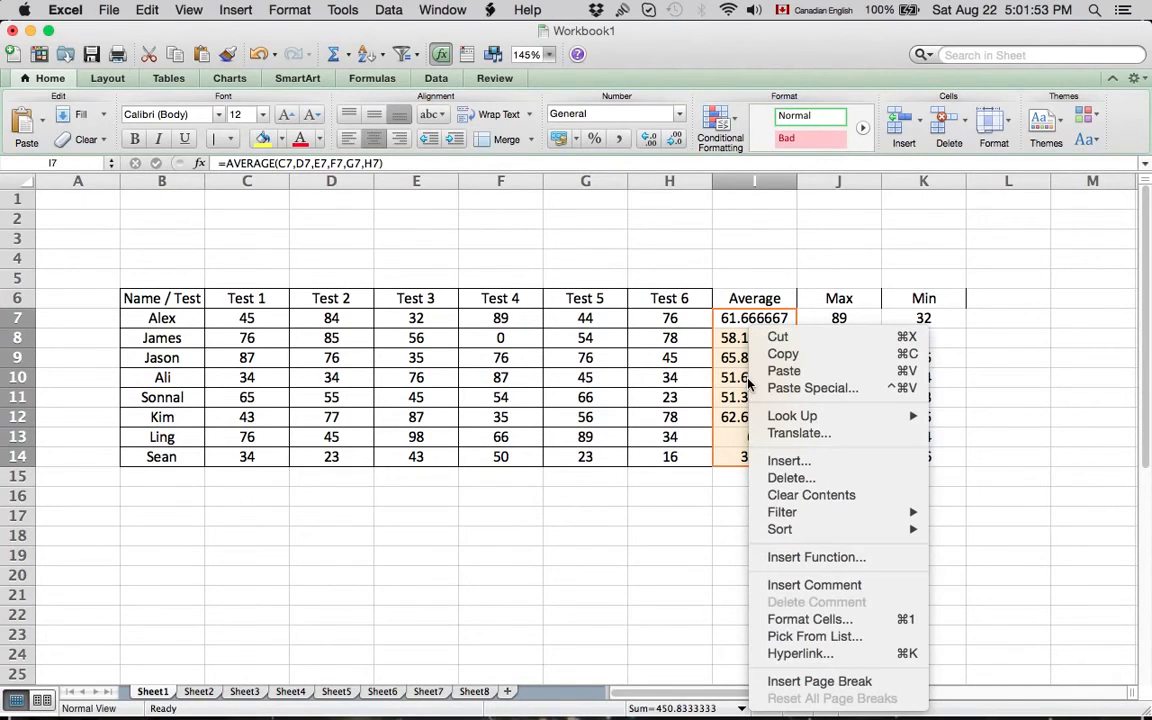
click(841, 621)
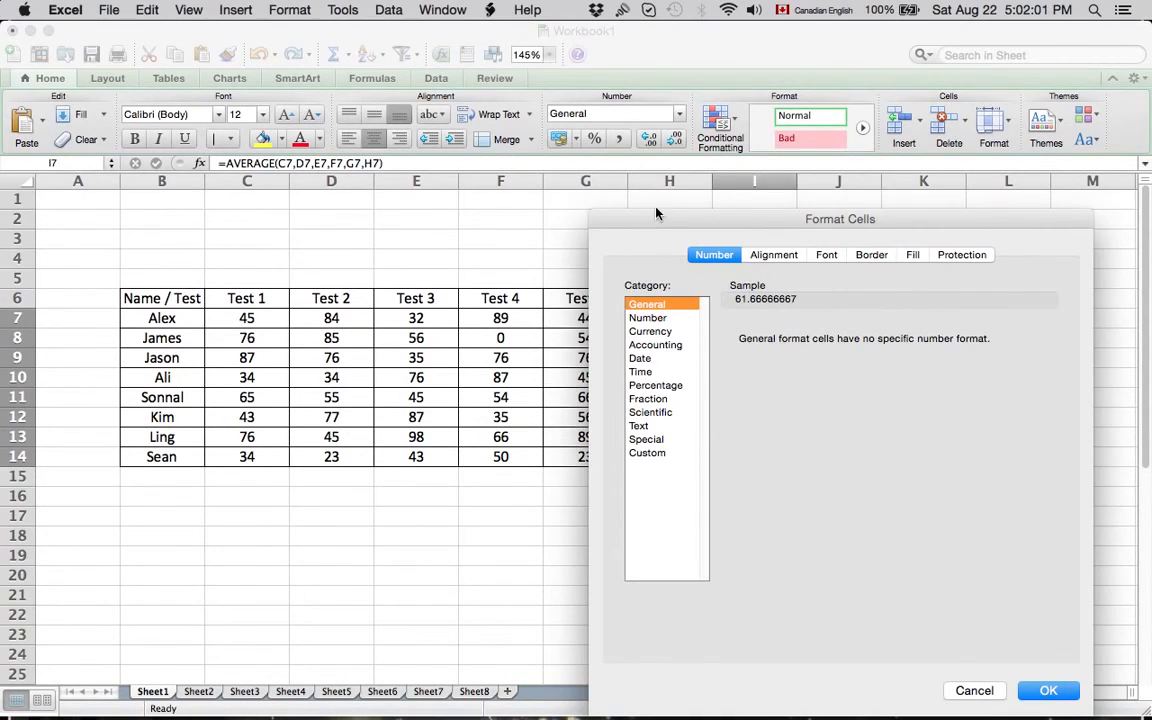
drag(656, 213, 224, 84)
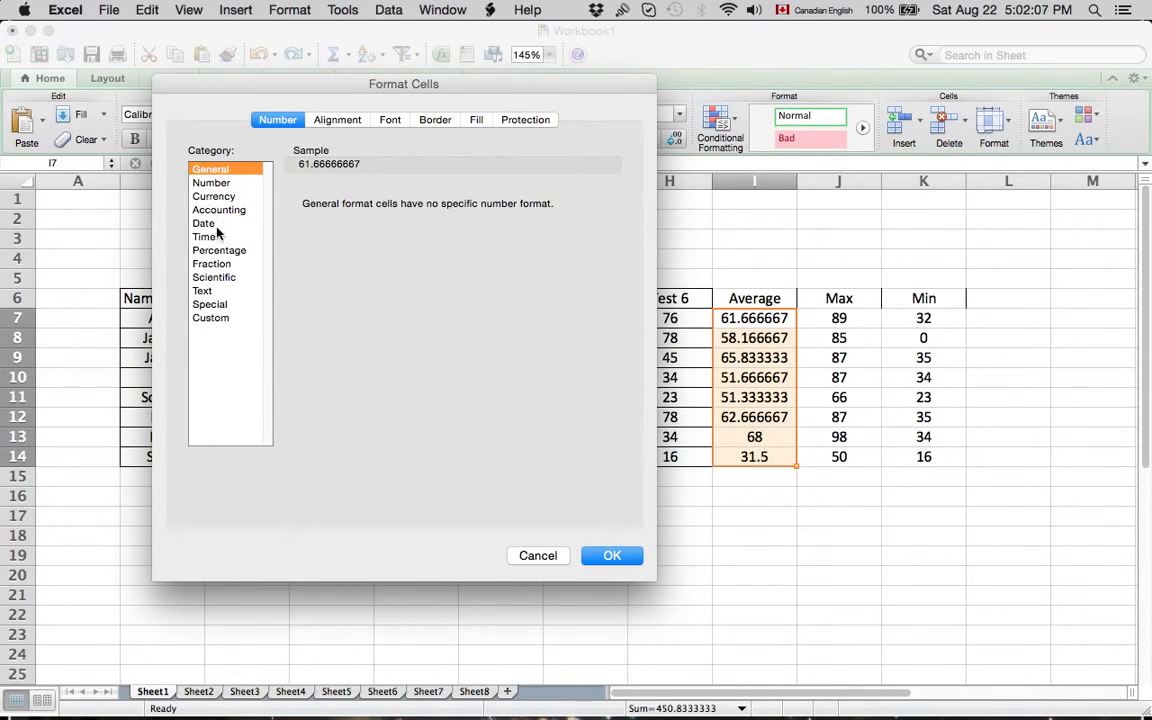
click(213, 183)
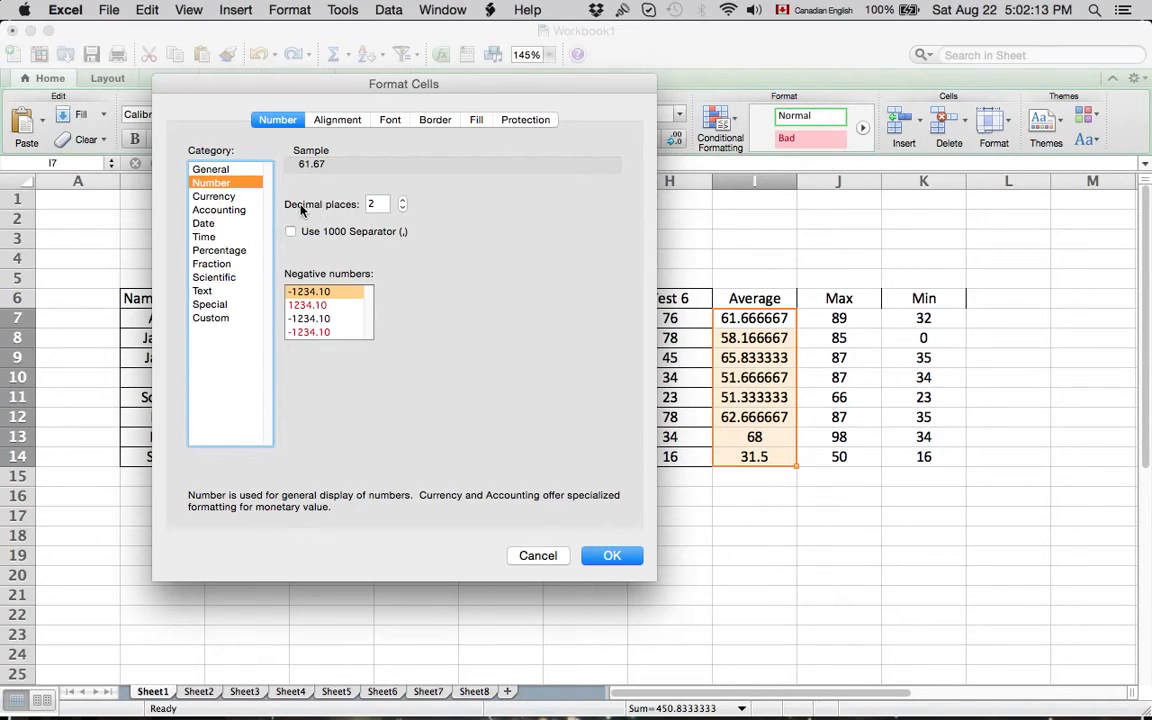
click(402, 208)
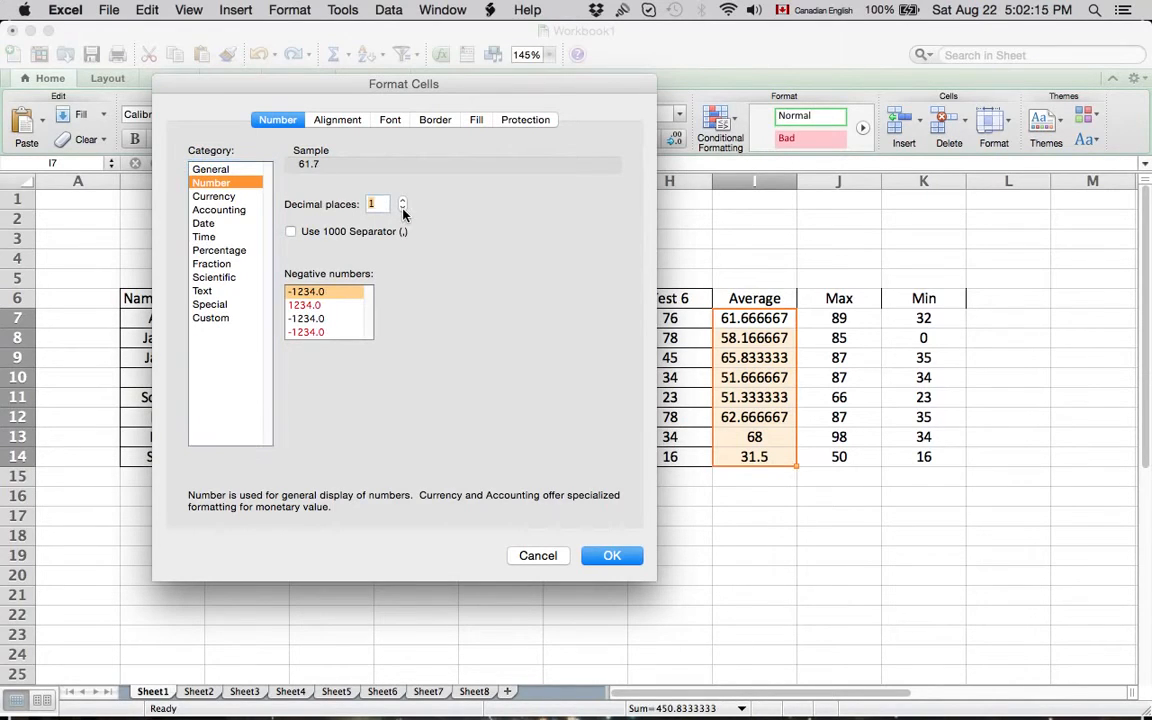
click(402, 208)
click(612, 556)
click(740, 535)
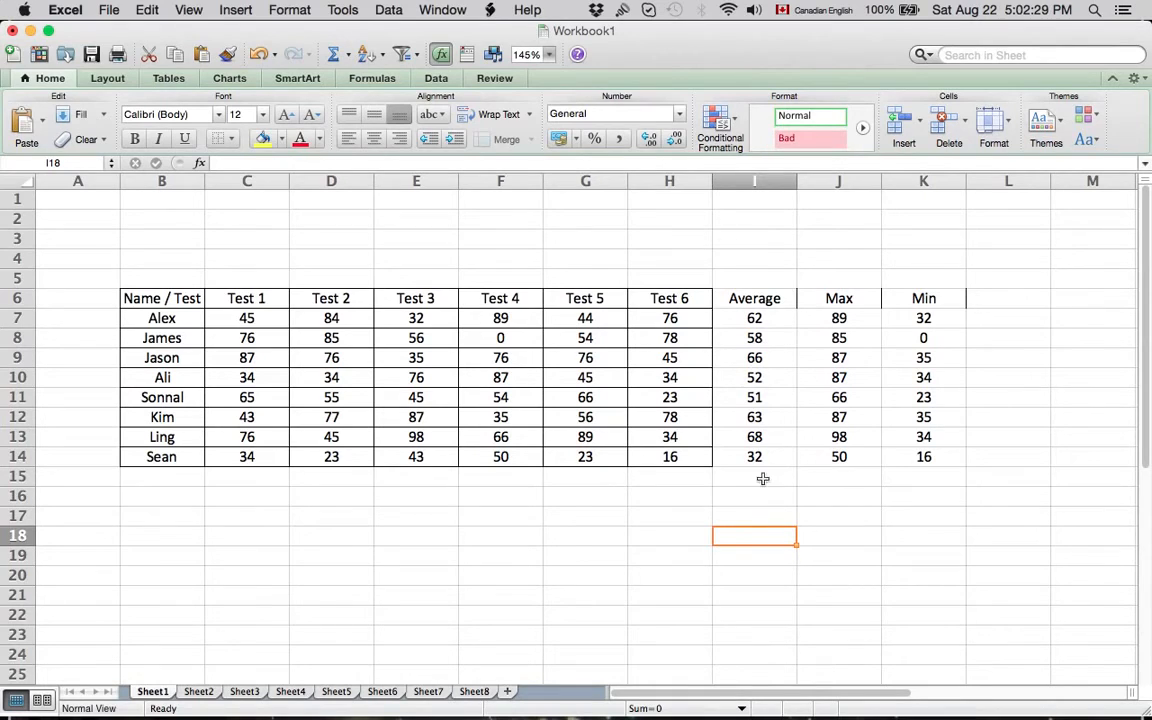
Enter the label "Average of class:" in cell H16 below the table.
click(680, 499)
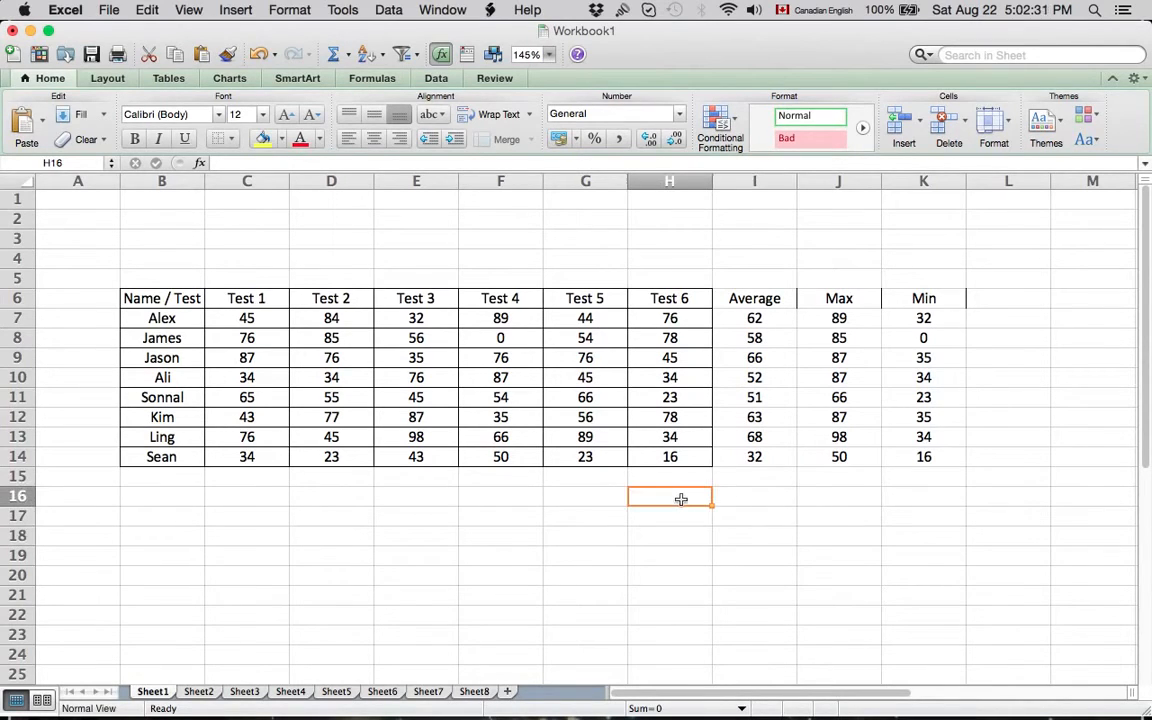
text(Ave)
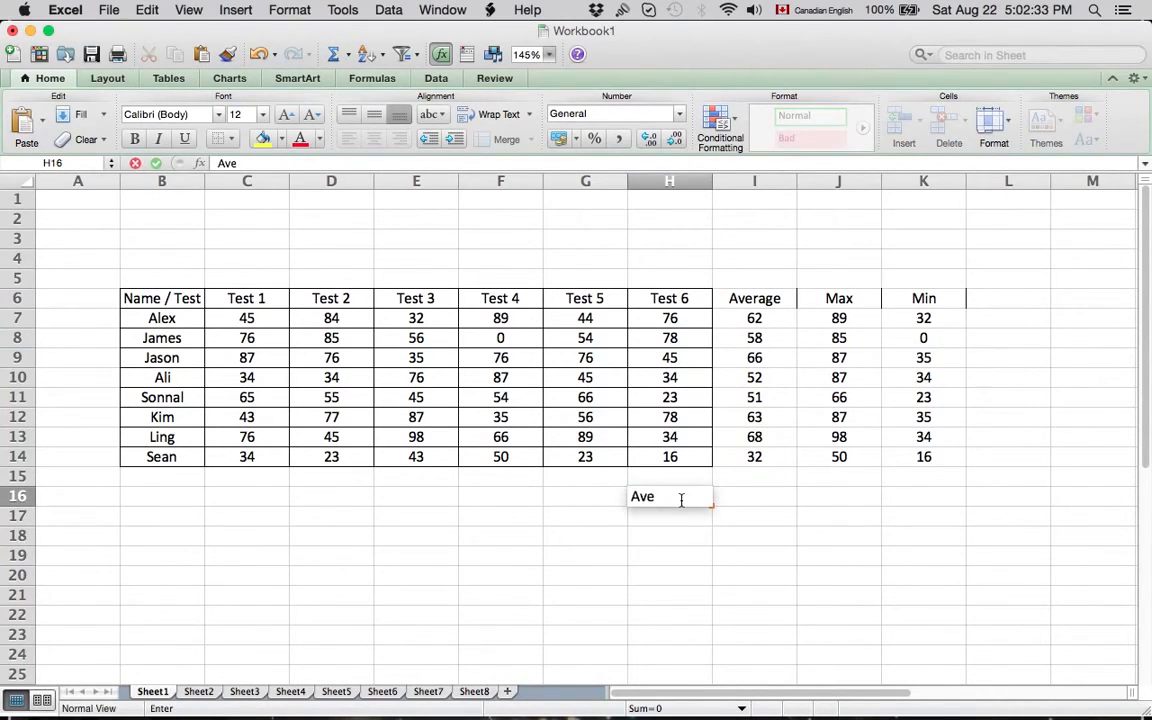
text(rage of class:)
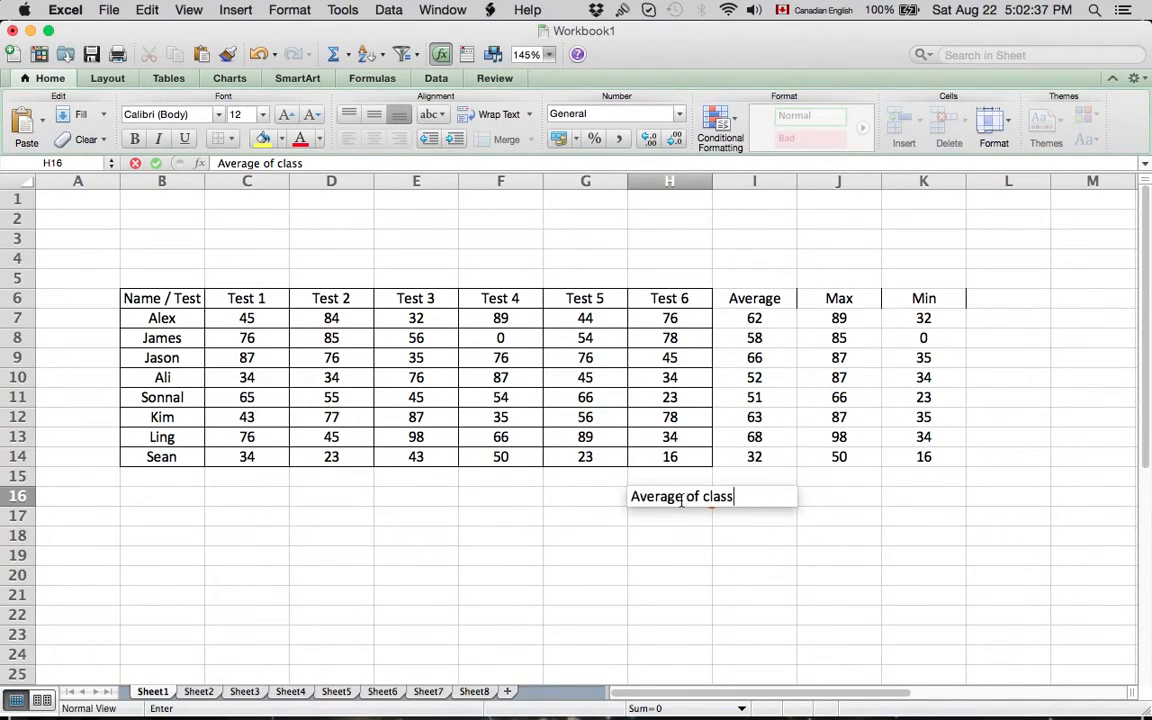
click(767, 538)
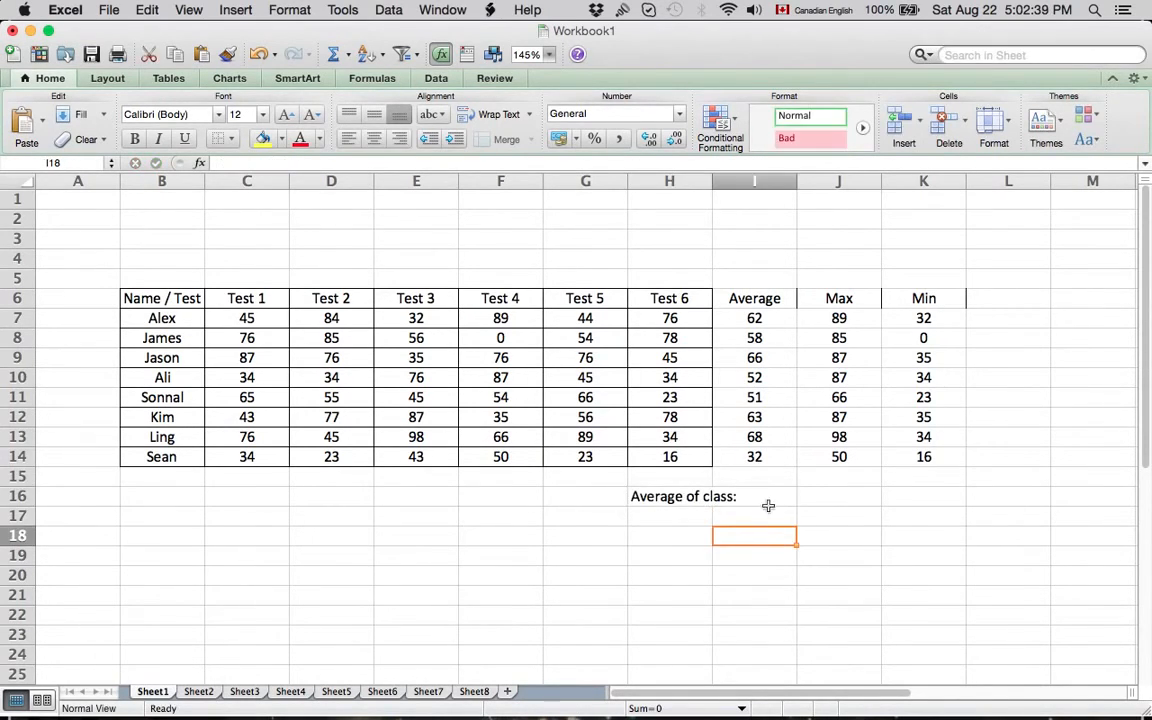
Give the empty cell J16 beside the class average label outside borders and a blue fill.
click(823, 498)
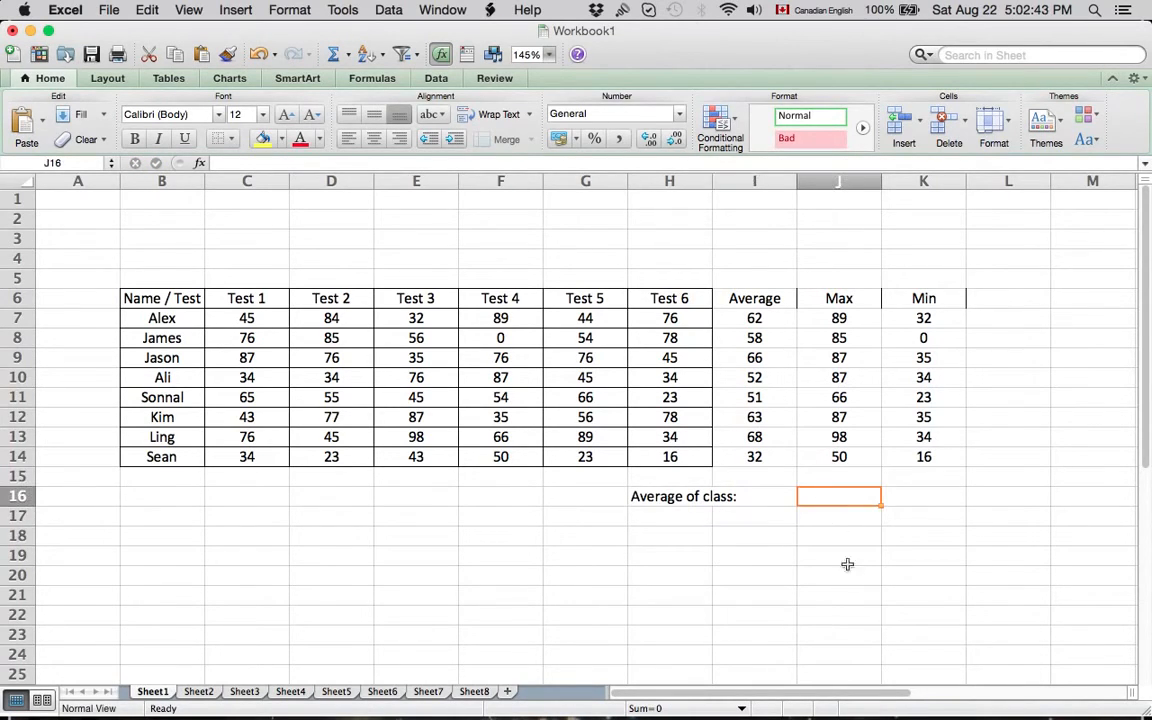
click(231, 139)
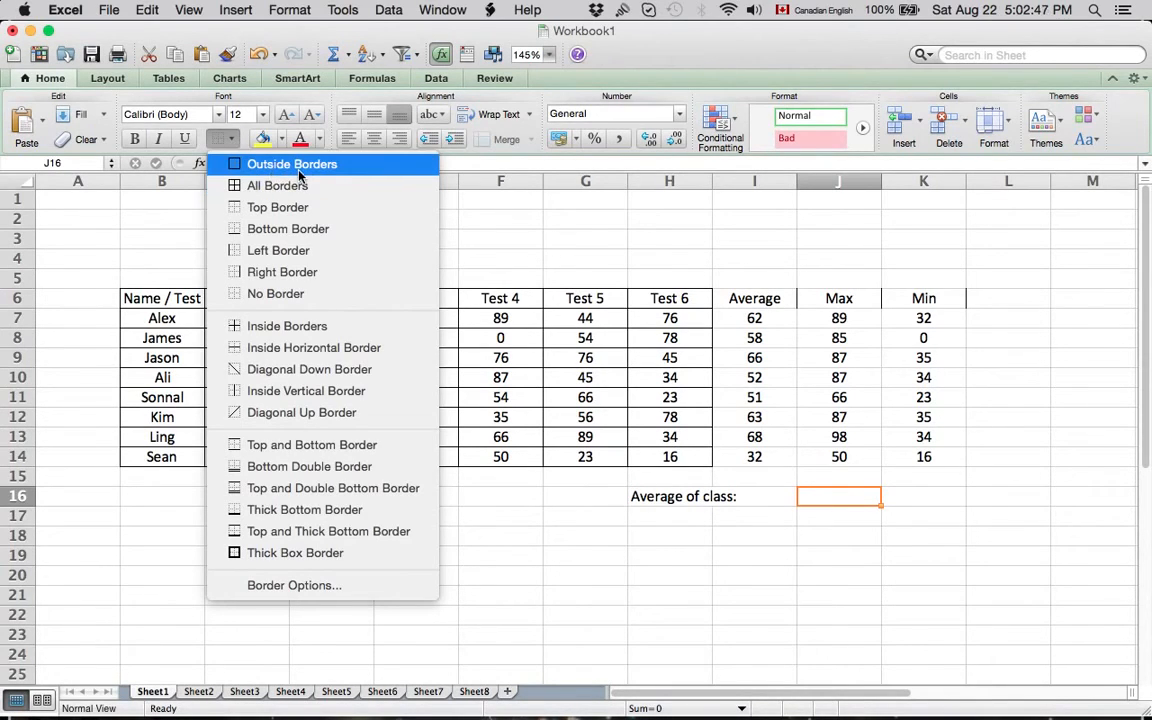
click(305, 168)
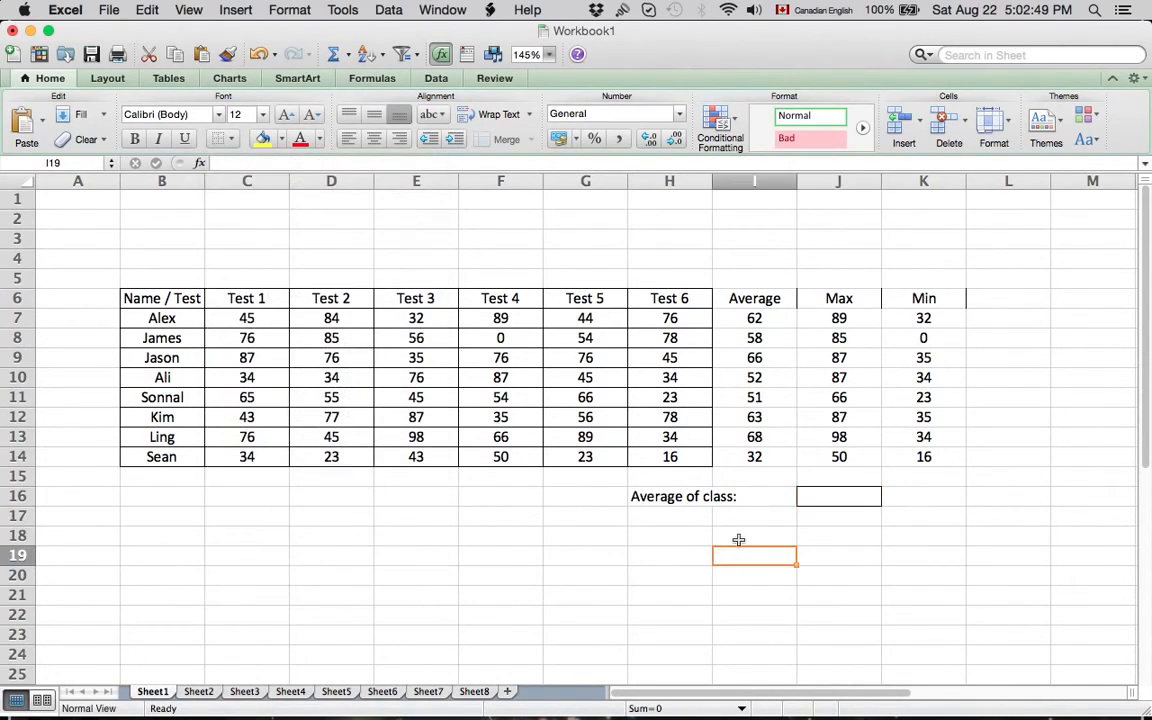
click(281, 139)
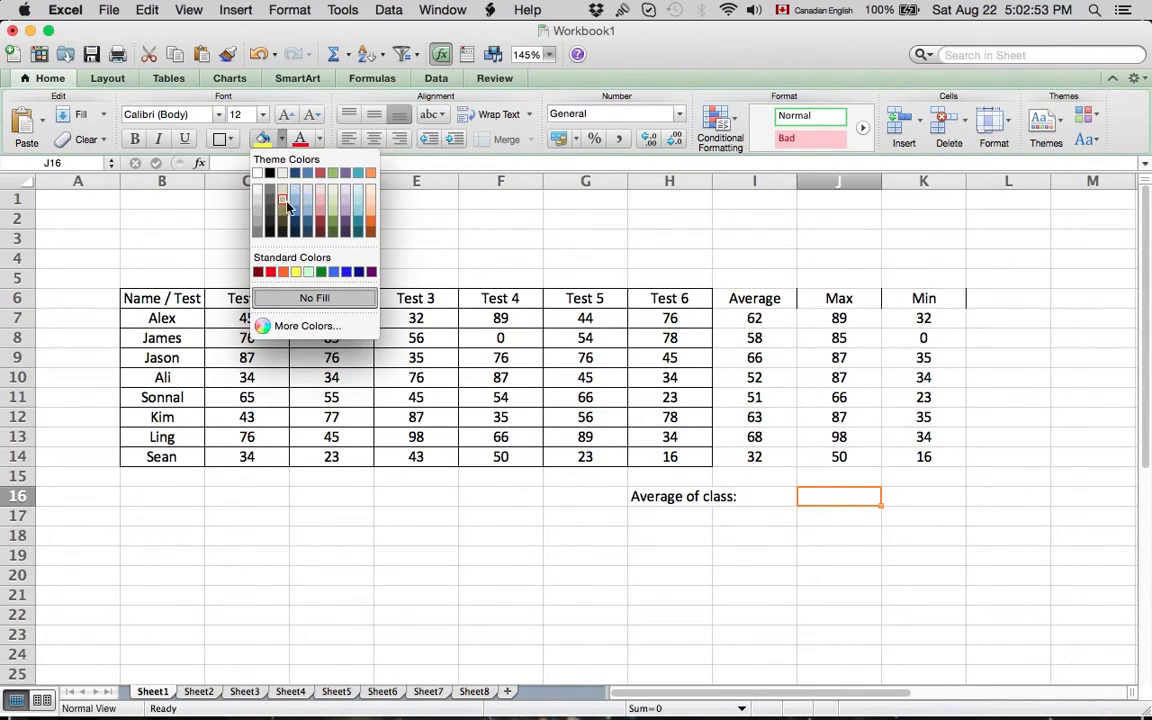
click(295, 211)
click(995, 588)
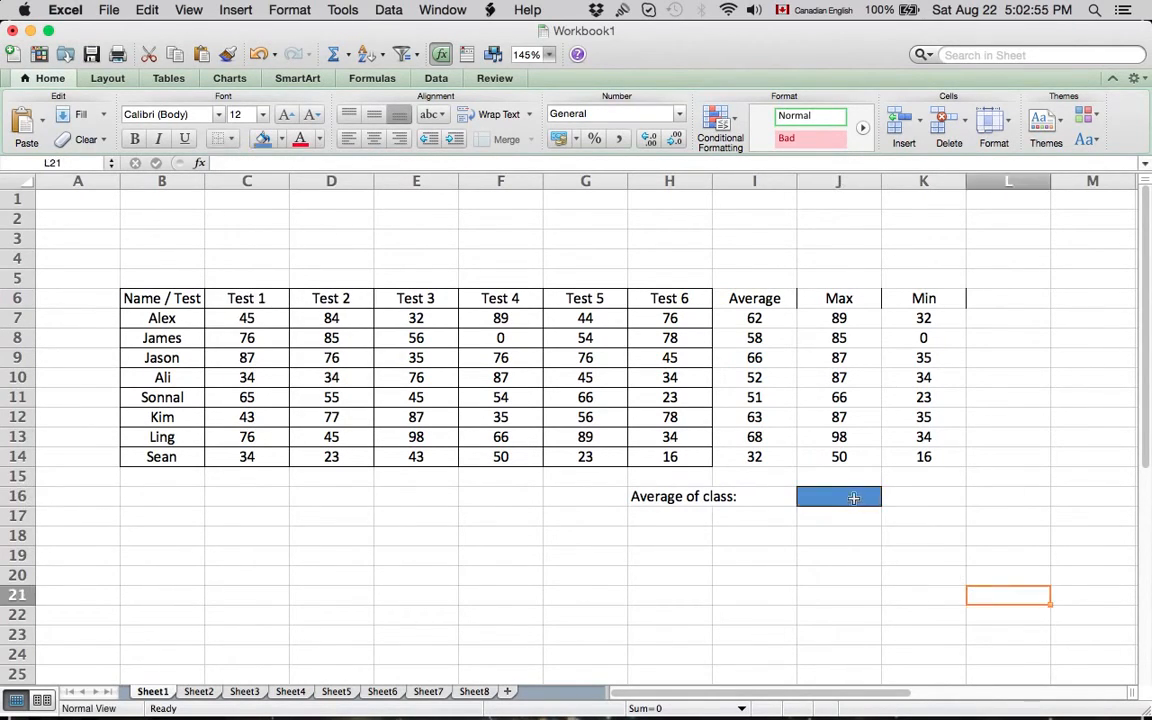
Calculate the class average in J16 with an AVERAGE formula referencing I7, I8, I9, I10, I11, I12, I13 and I14 individually.
click(853, 498)
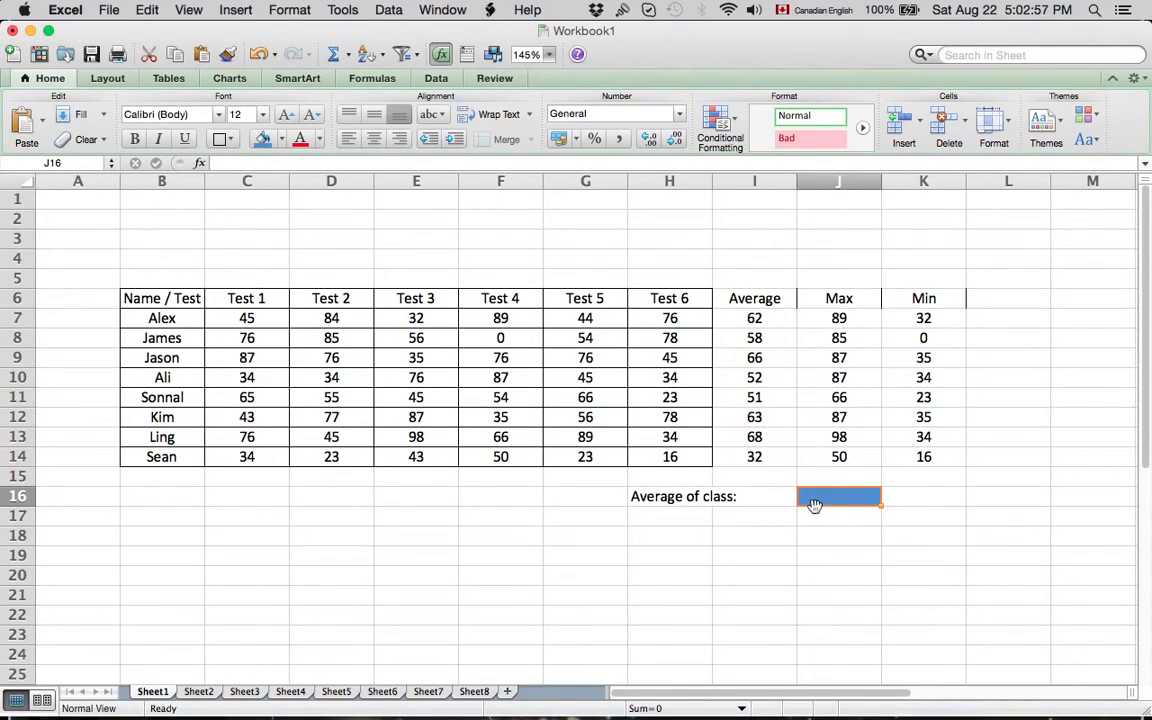
text(=)
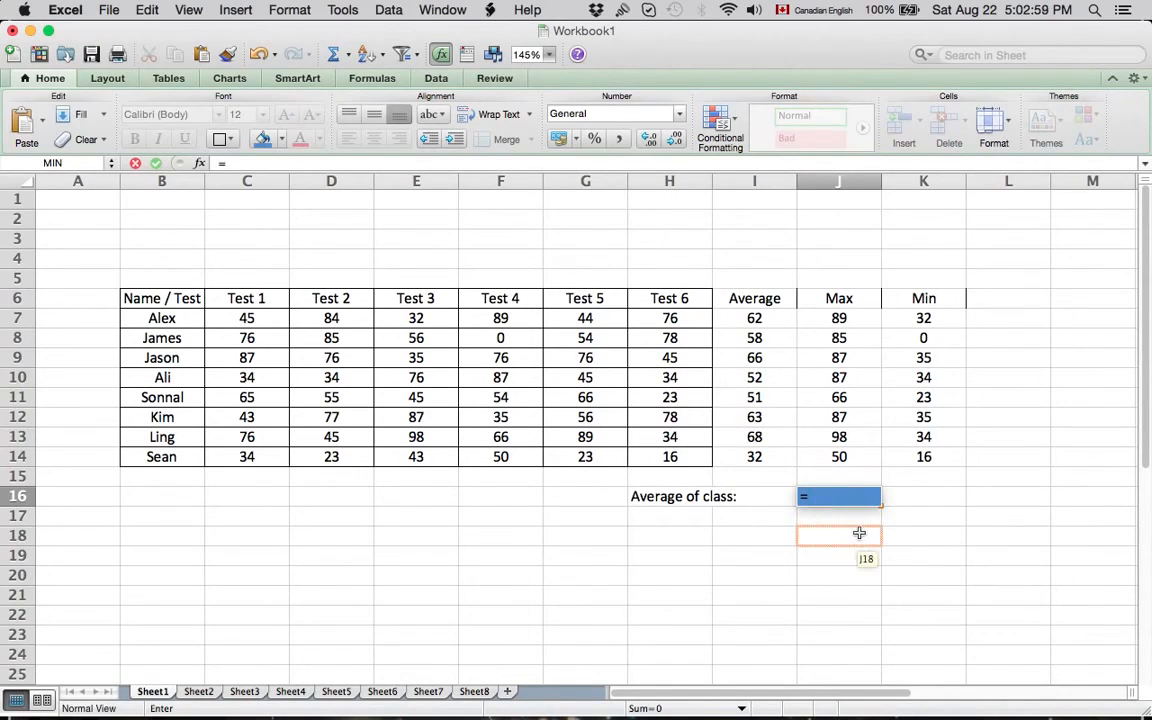
text(aver)
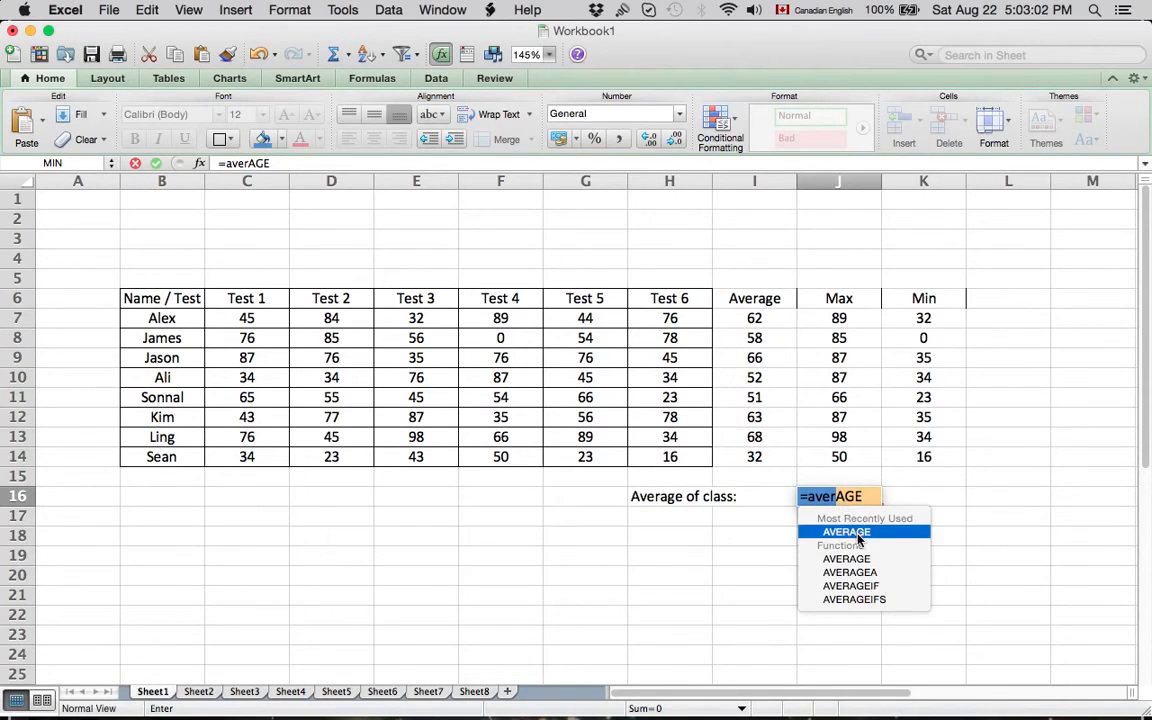
double_click(846, 531)
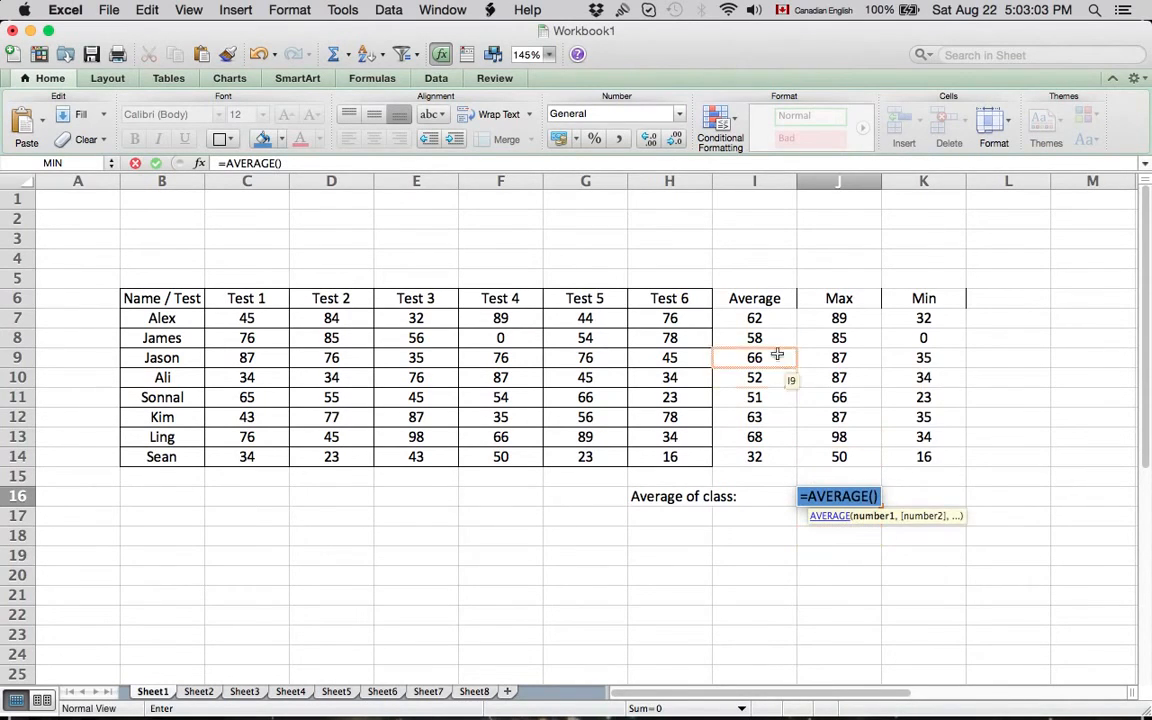
click(745, 318)
text(,)
click(751, 338)
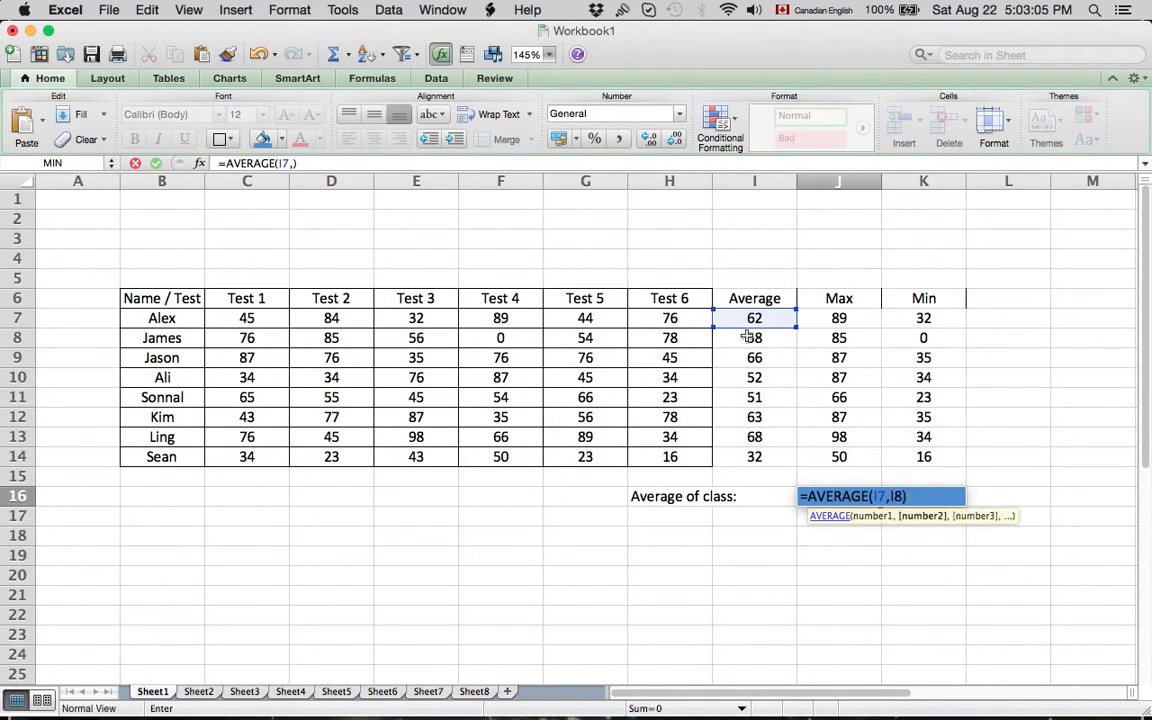
text(,)
click(752, 358)
text(,)
click(748, 378)
text(,)
click(750, 398)
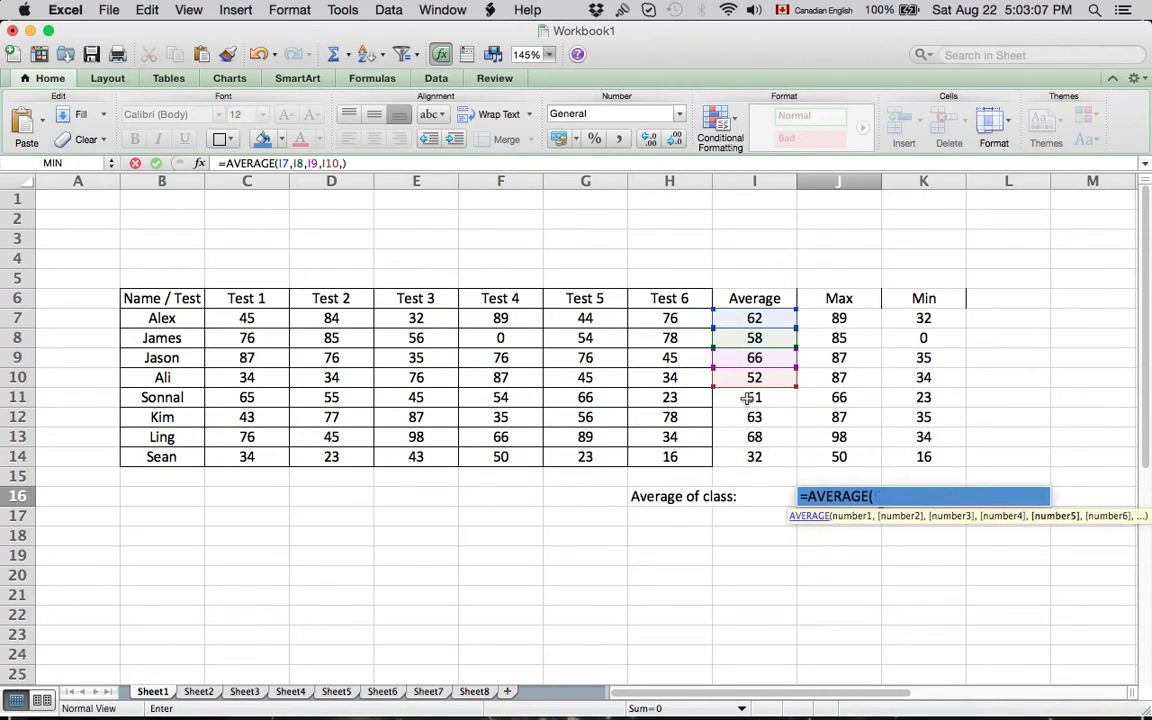
text(,)
click(751, 418)
text(,)
click(751, 437)
text(,)
click(751, 457)
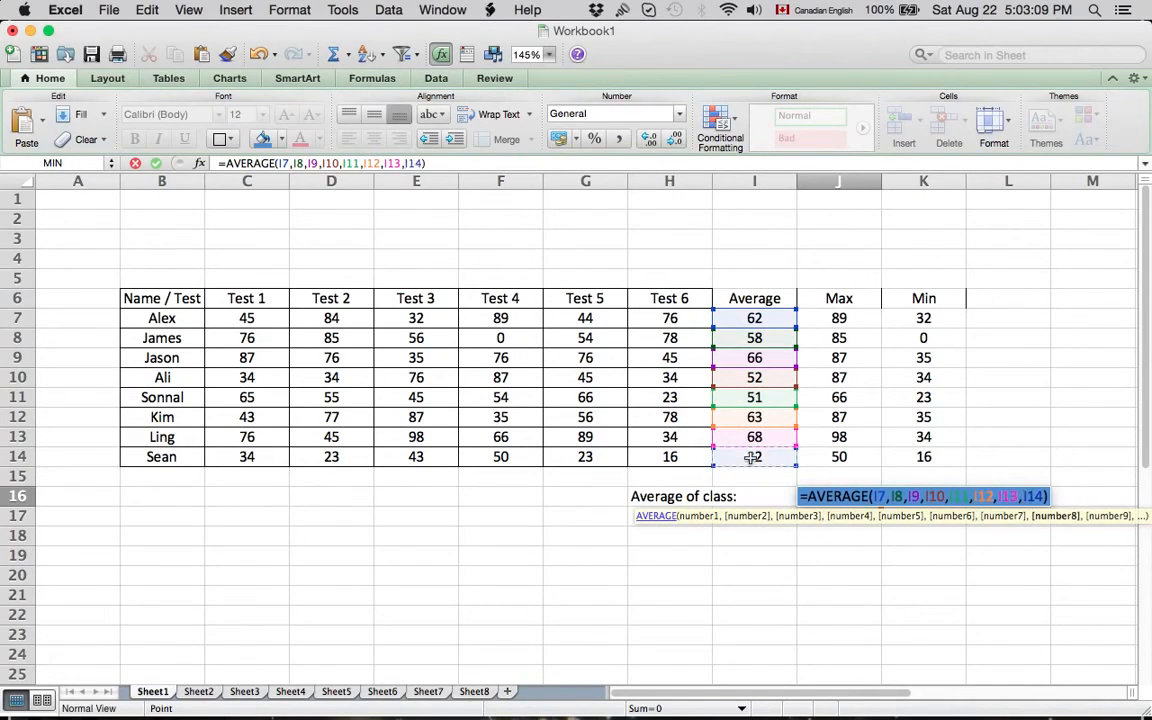
text())
key(Return)
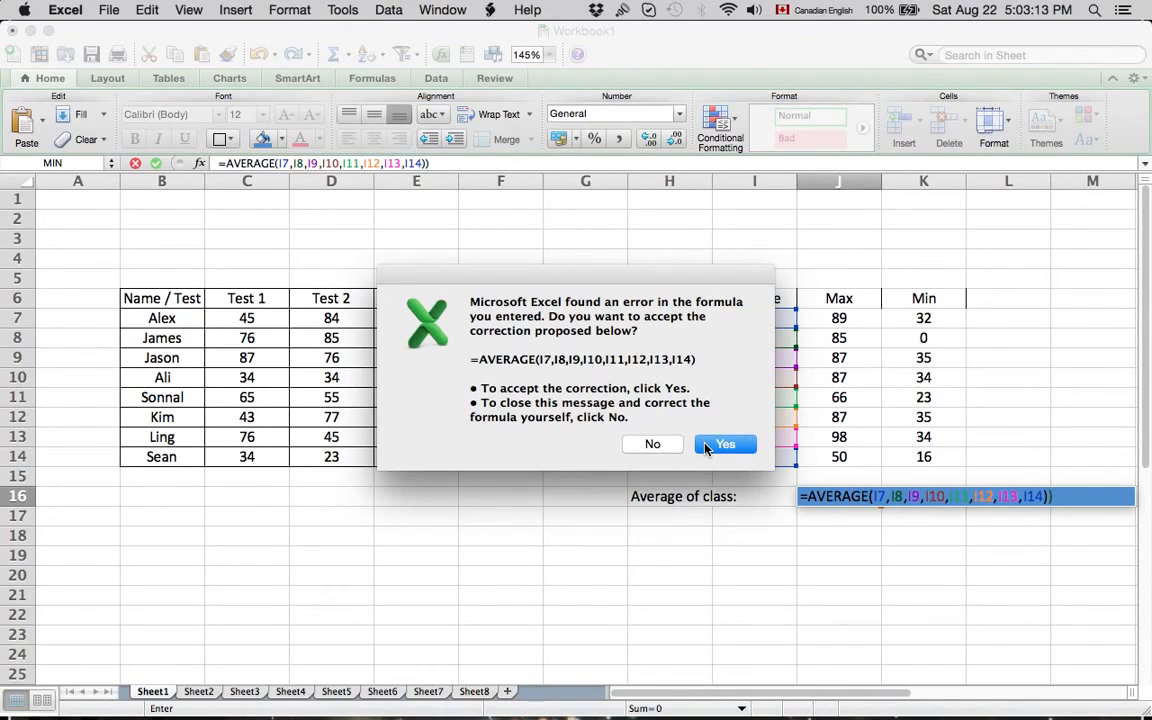
click(724, 444)
key(Down)
key(Down)
key(Down)
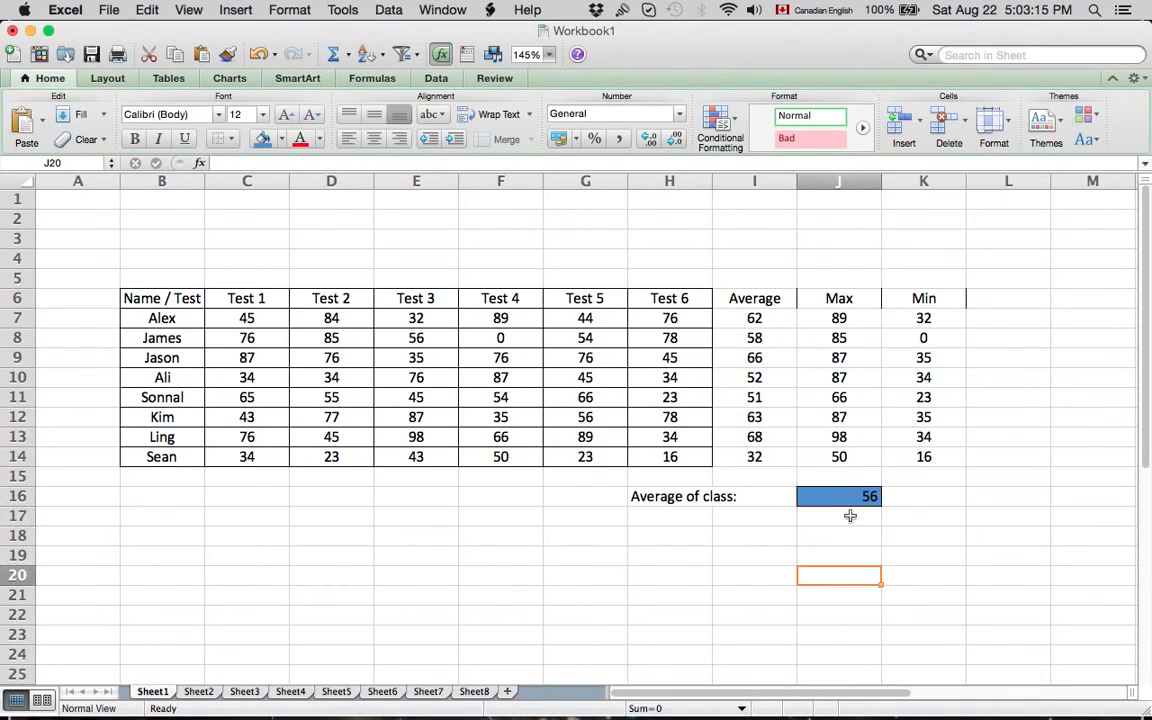
Centre the class average value in J16 horizontally and vertically.
click(848, 497)
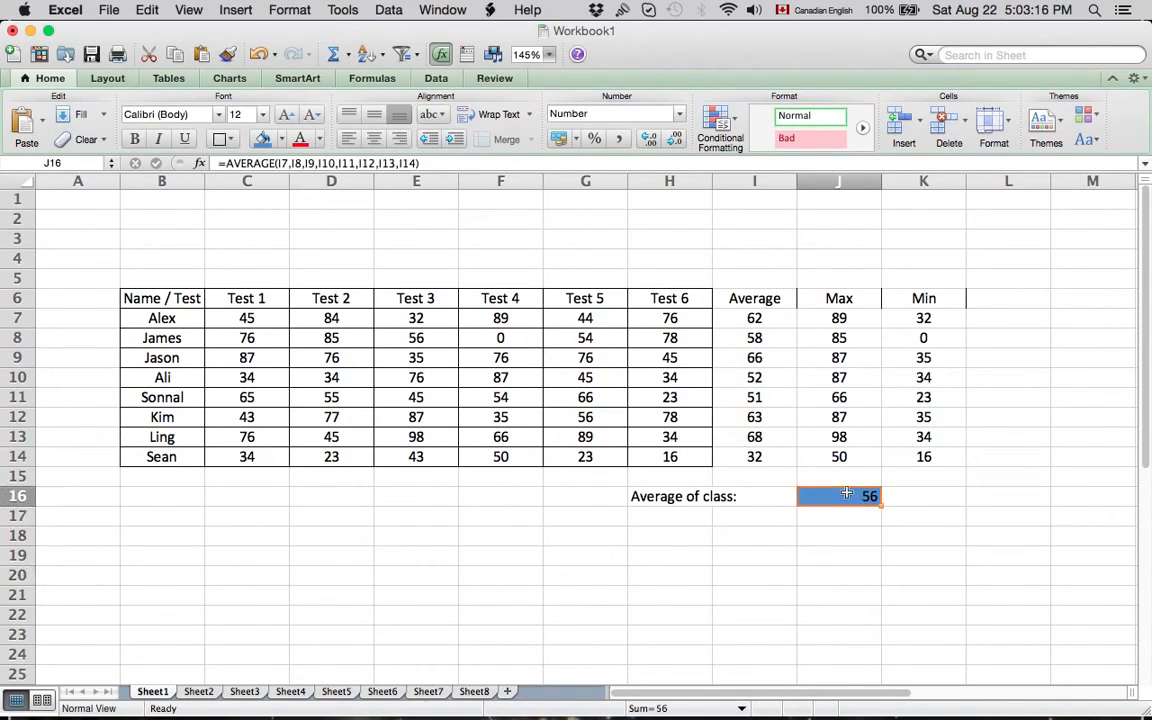
click(373, 138)
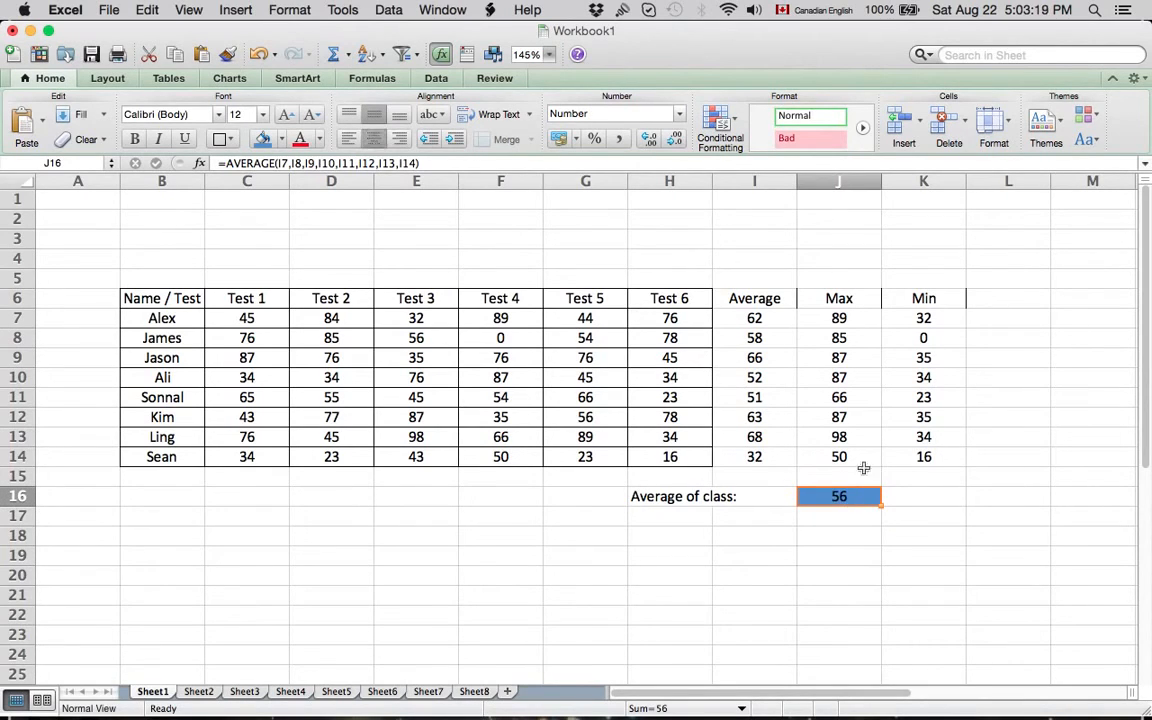
click(874, 592)
Give the class average cell J16 a lighter blue fill and increase its font size to 16.
click(857, 496)
click(281, 139)
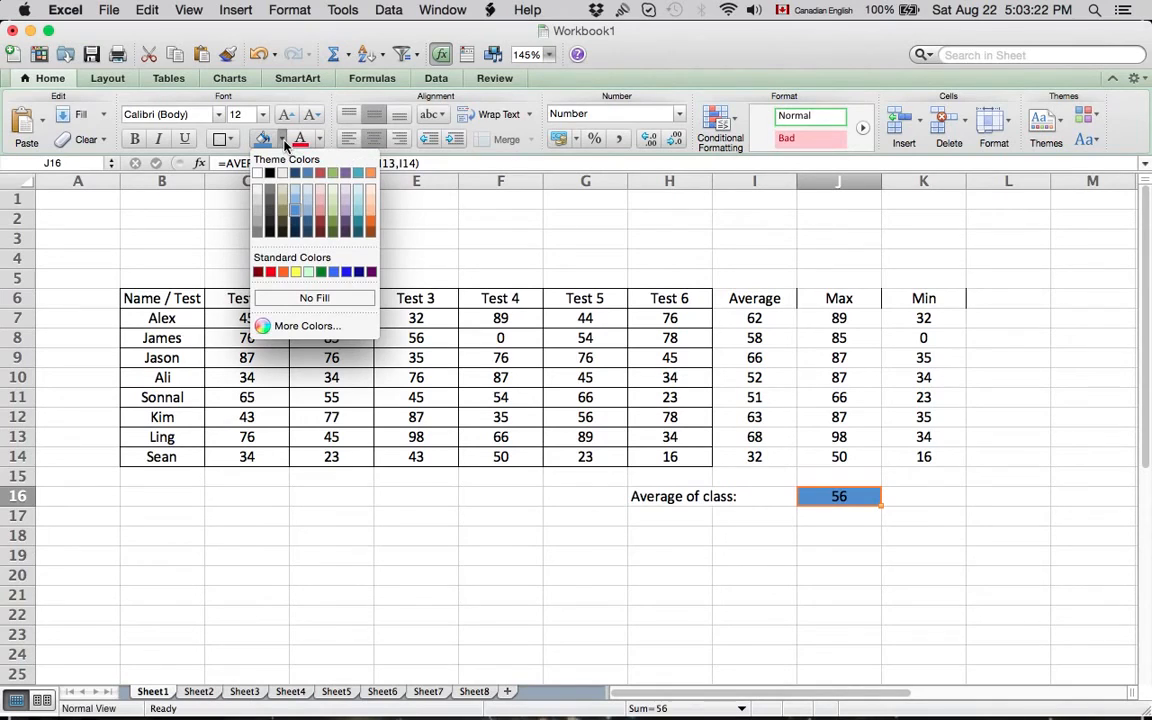
click(296, 203)
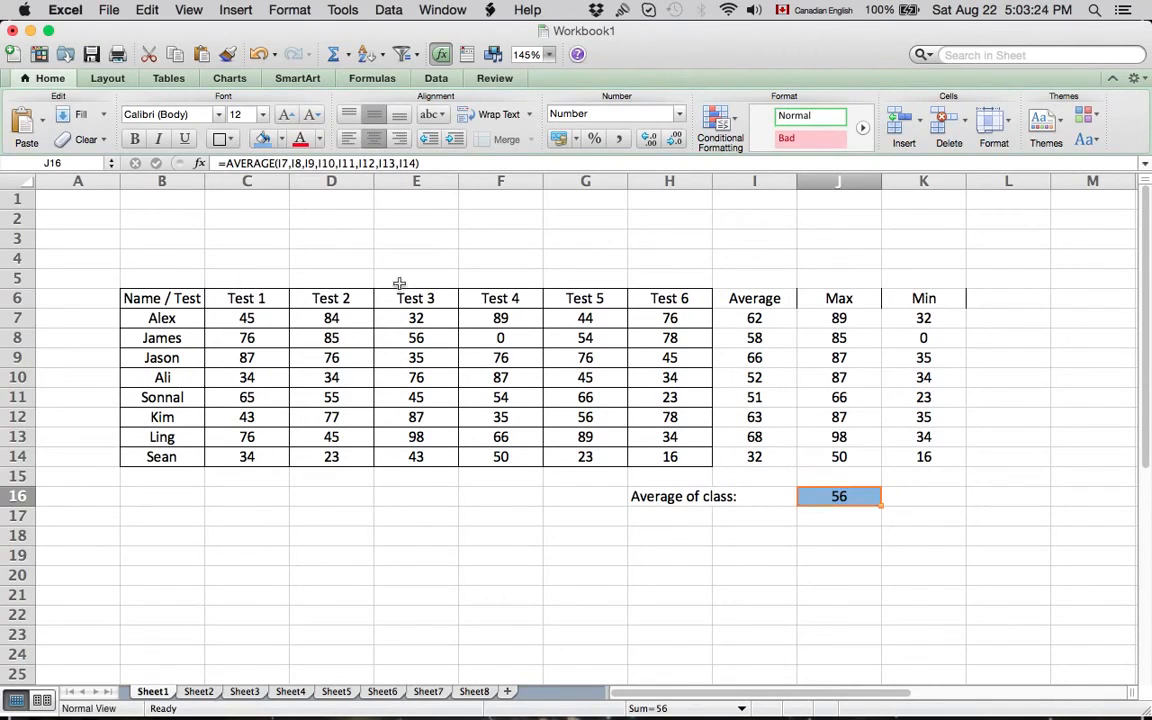
click(286, 116)
click(286, 116)
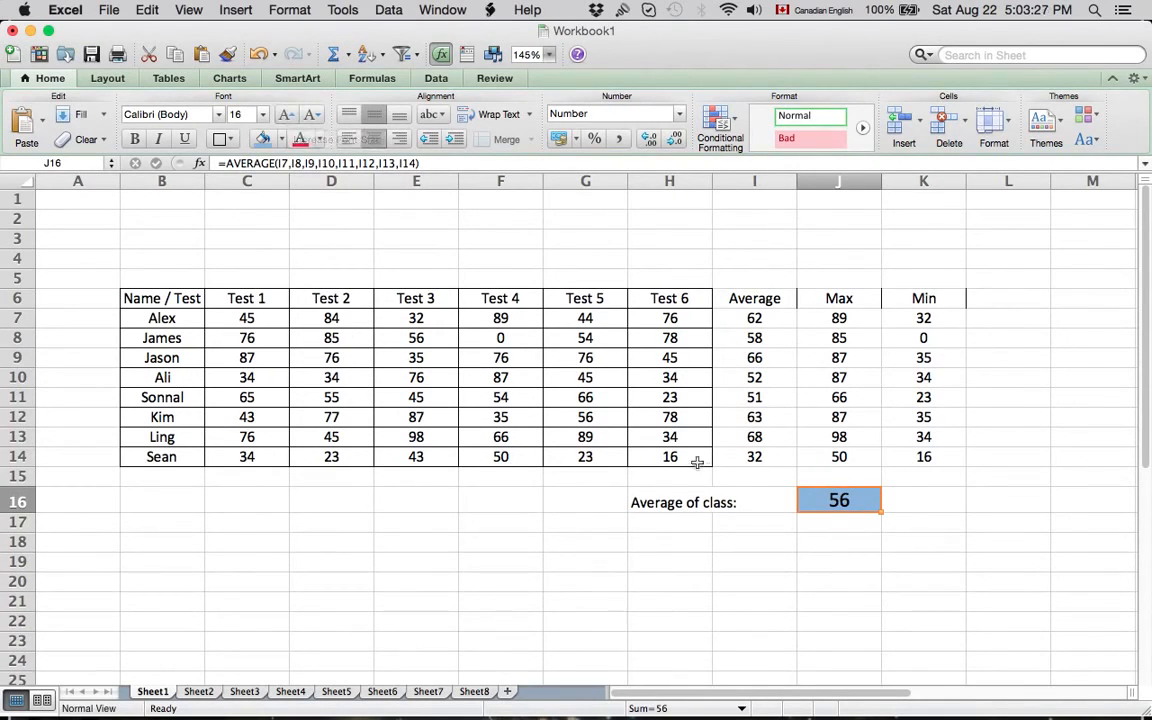
click(872, 598)
click(868, 501)
double_click(870, 503)
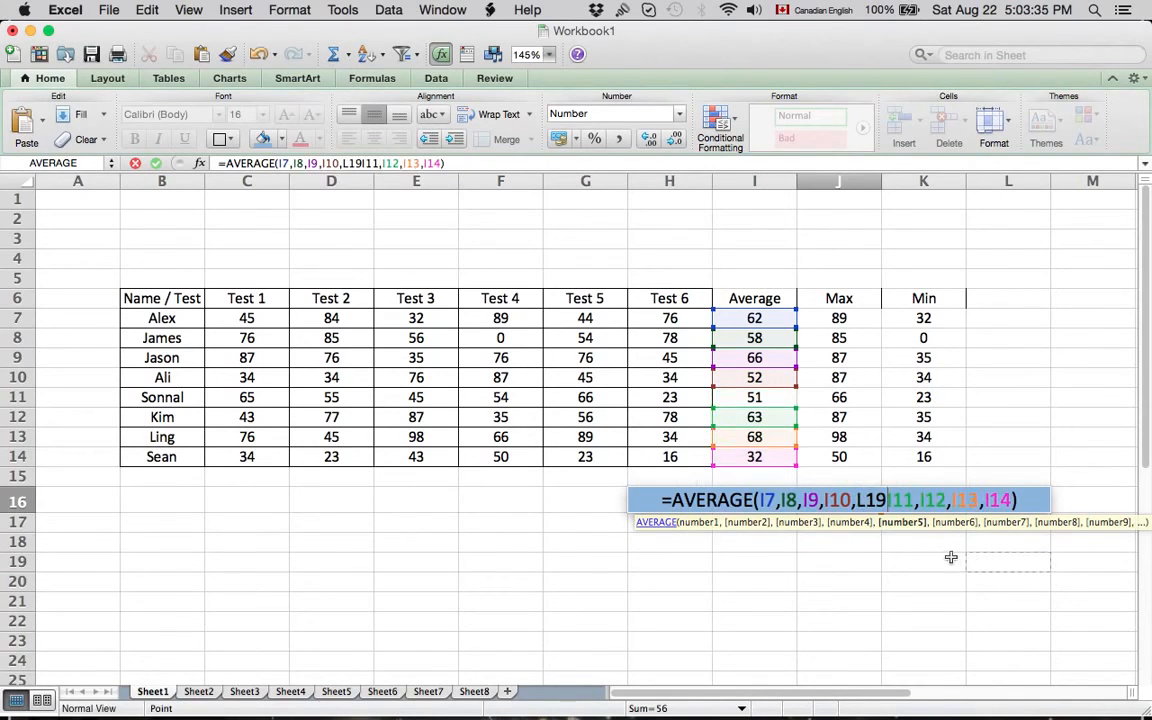
key(Return)
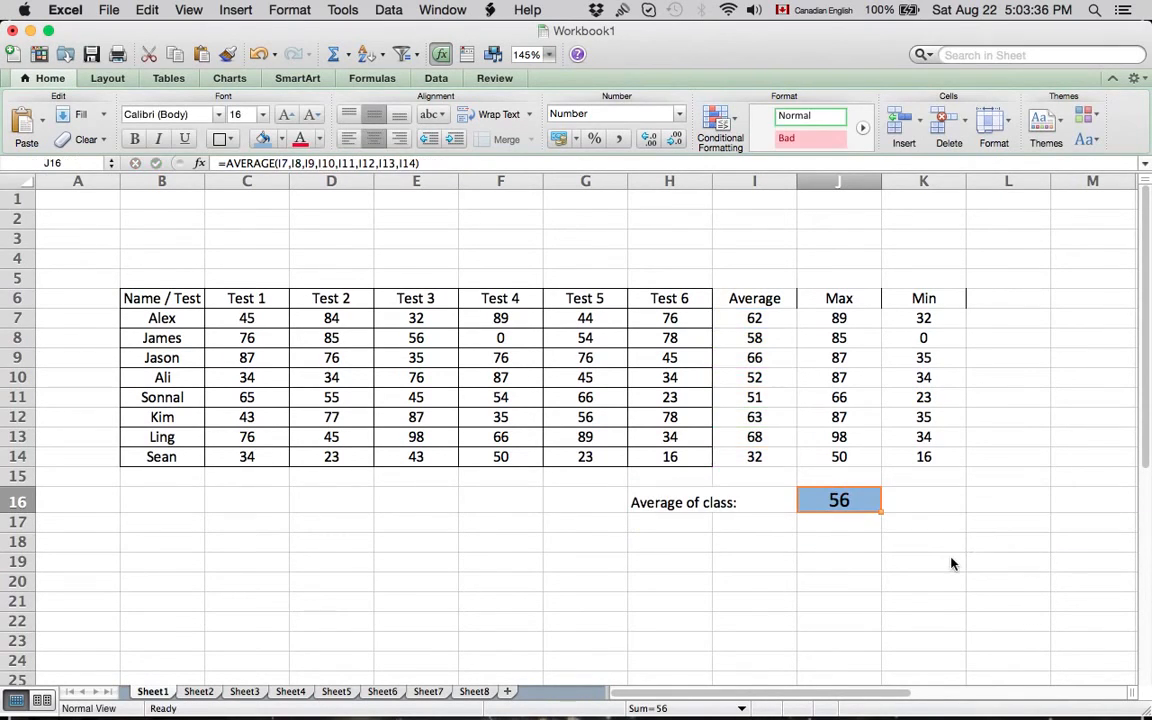
click(888, 560)
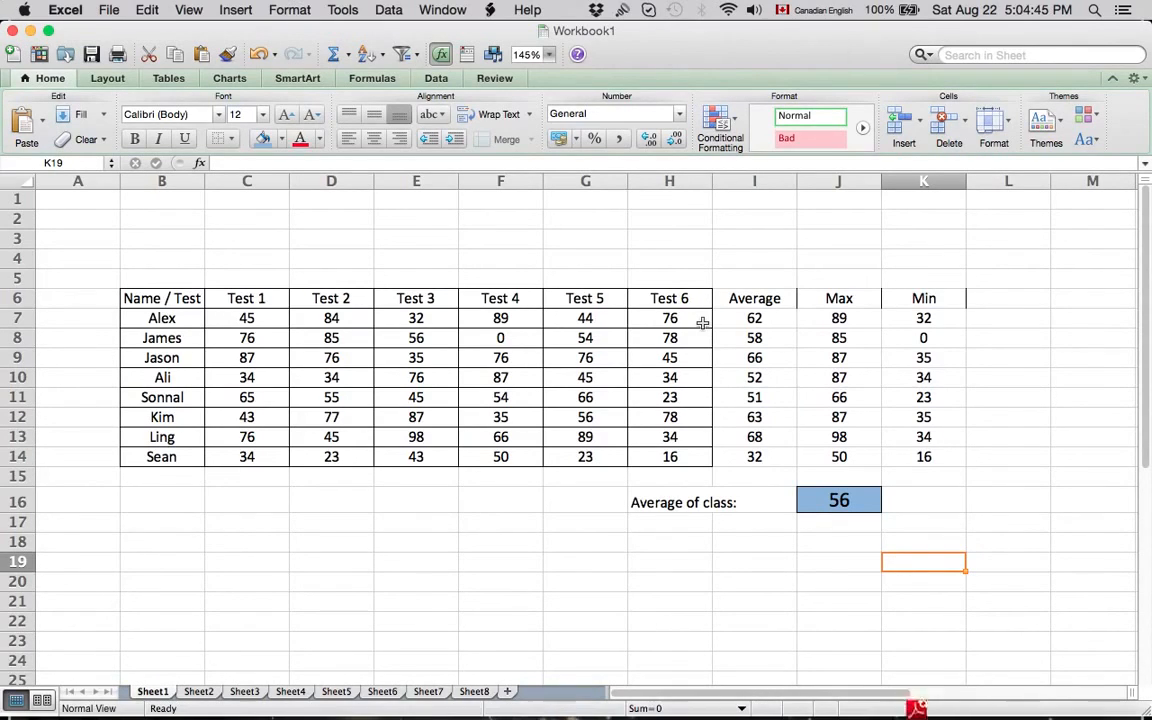
Start a formula with an equals sign in the empty cell I5 above the Average header.
click(761, 278)
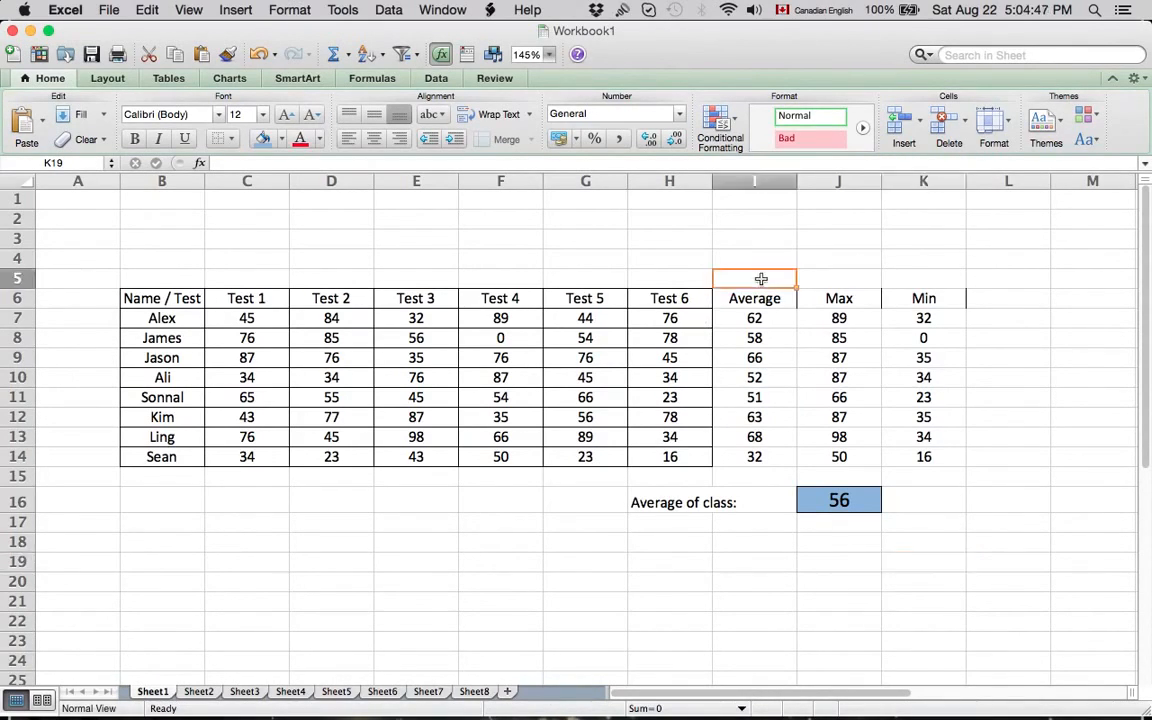
text(=)
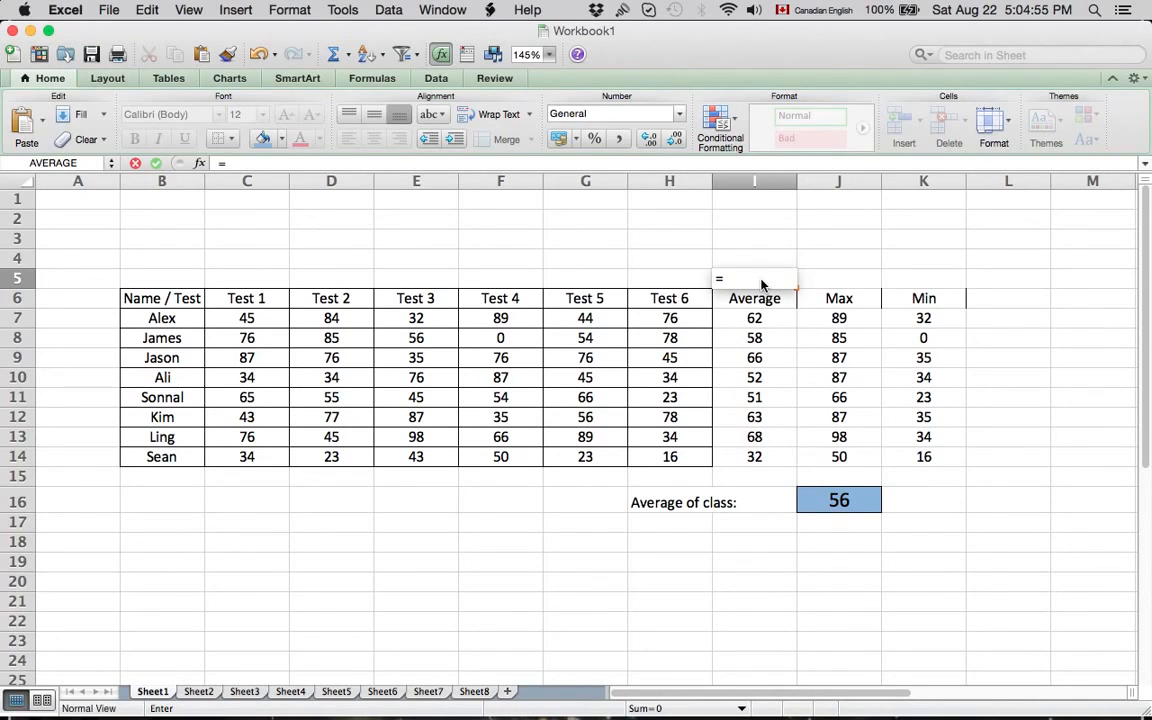
click(826, 278)
click(810, 670)
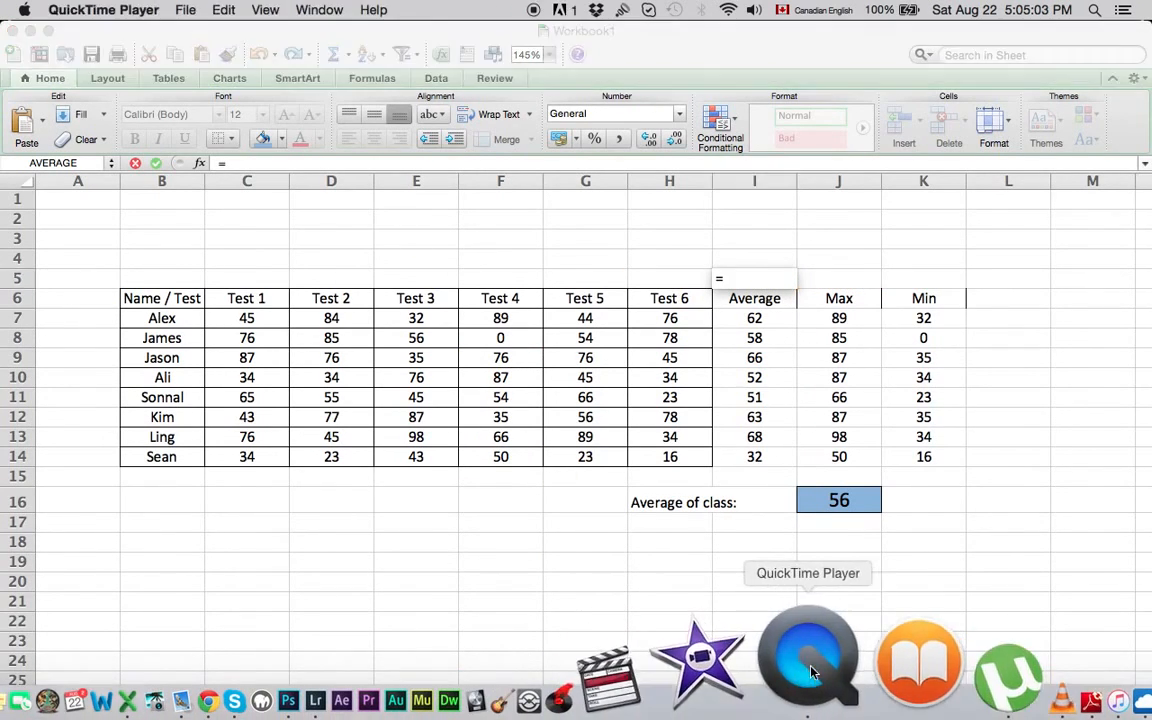